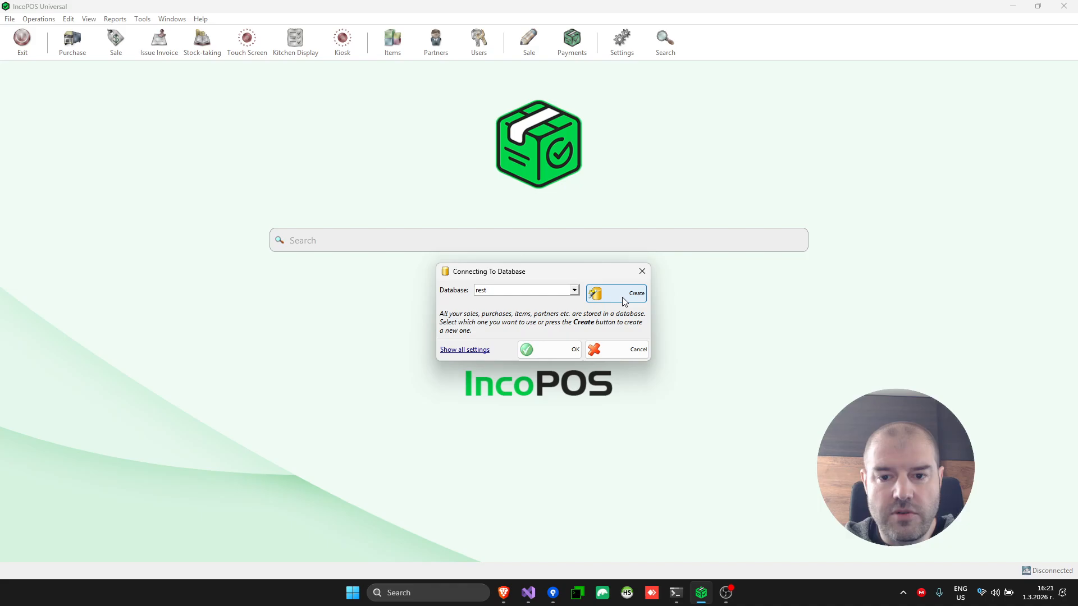
Expand the full database connection settings to examine the server details, and collapse them again.
{"action": "left_click", "coordinate": [475, 352]}
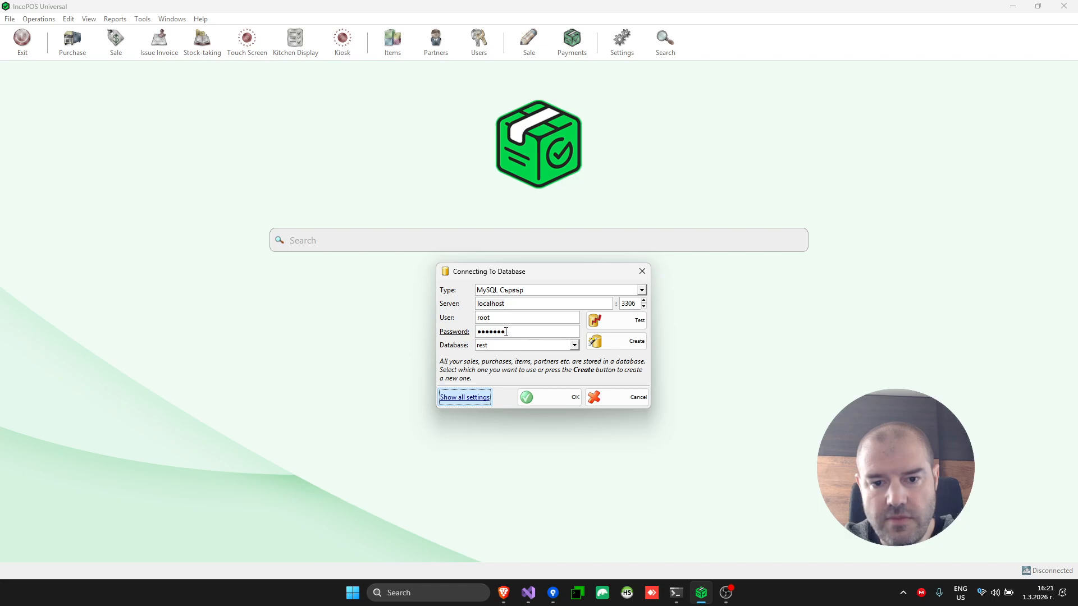
{"action": "left_click_drag", "start_coordinate": [512, 307], "coordinate": [457, 298]}
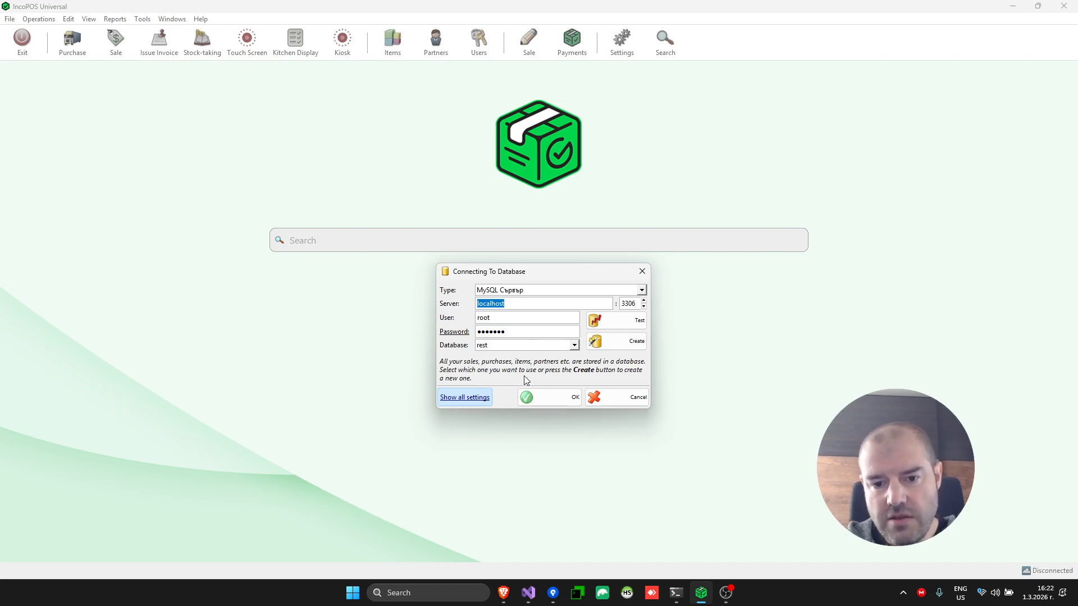
{"action": "left_click", "coordinate": [477, 397]}
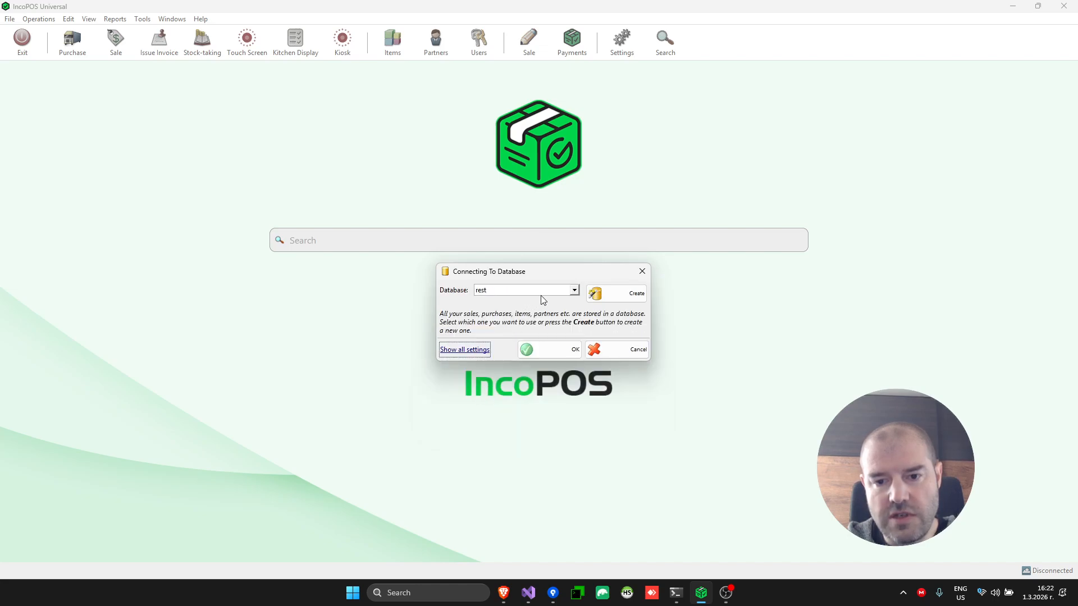
Create a new blank database named store.
{"action": "left_click", "coordinate": [636, 295]}
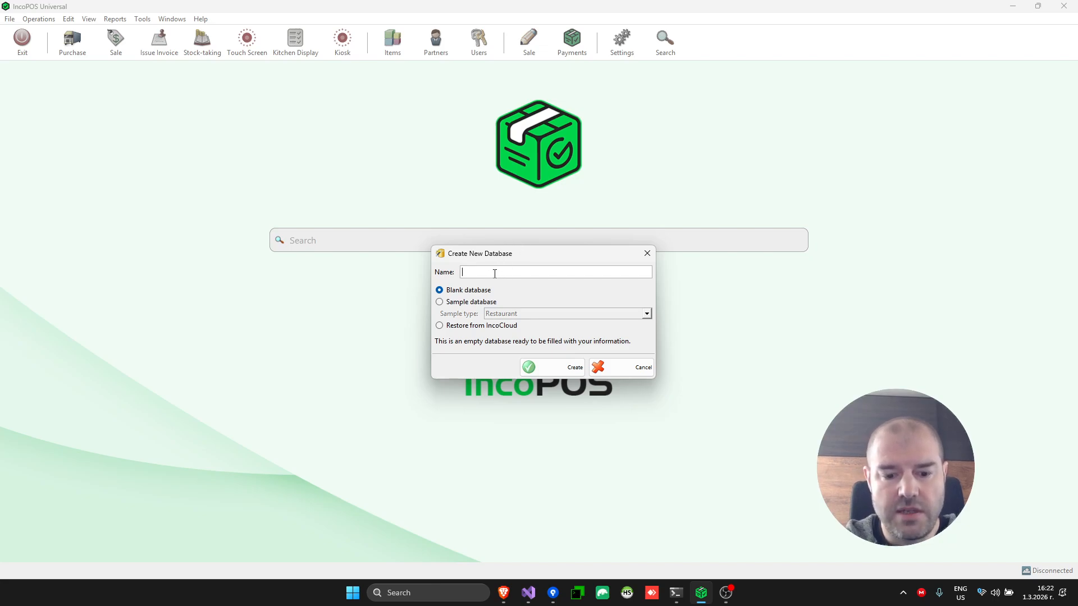
{"action": "type", "text": "store"}
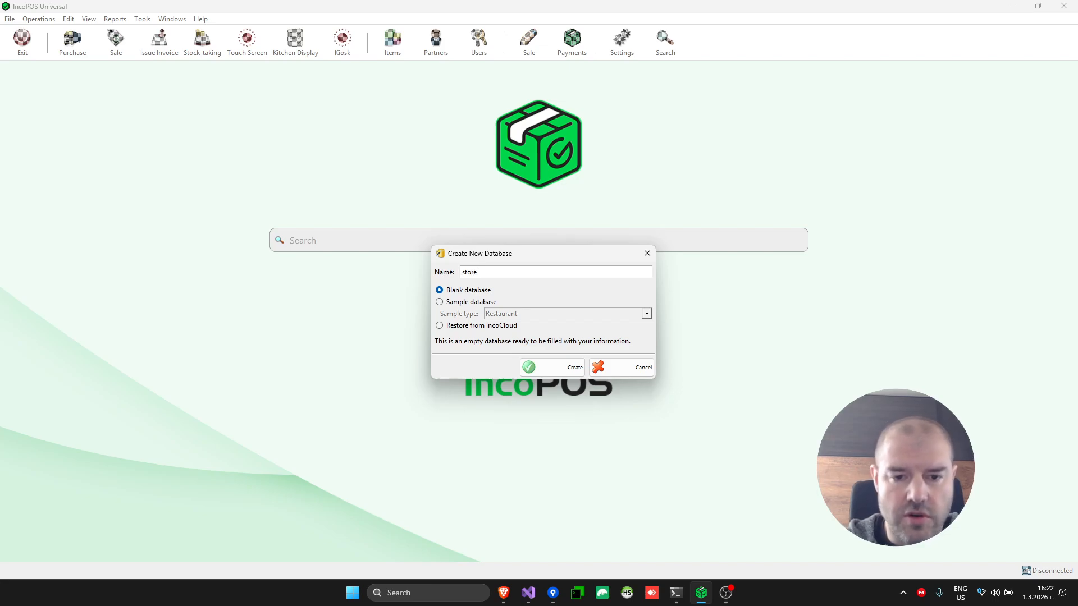
{"action": "left_click", "coordinate": [570, 380]}
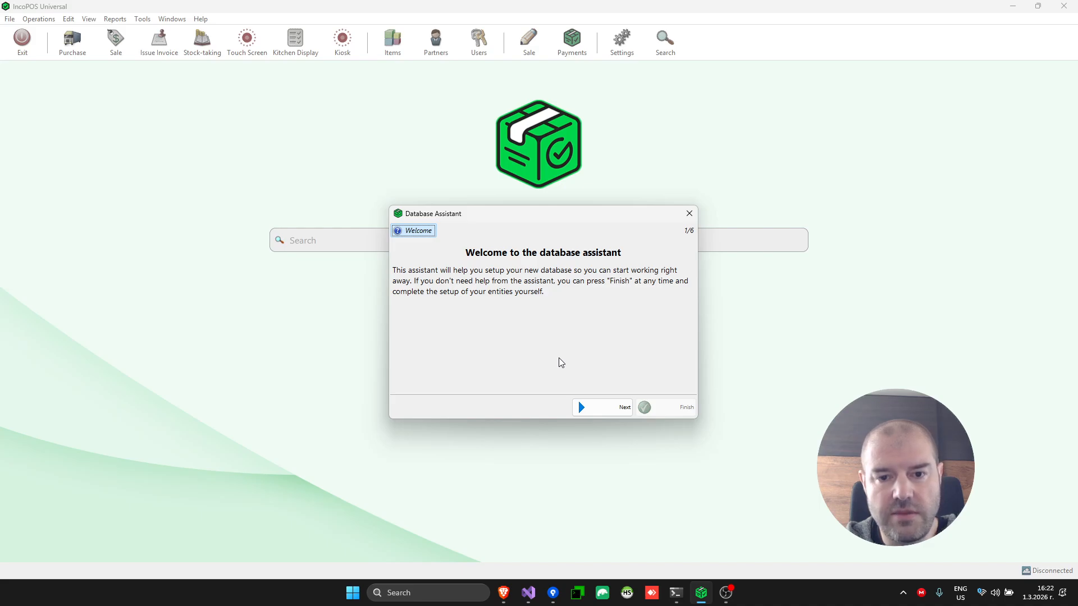
Start the database assistant and choose Retail Shop as the business type.
{"action": "left_click", "coordinate": [610, 408]}
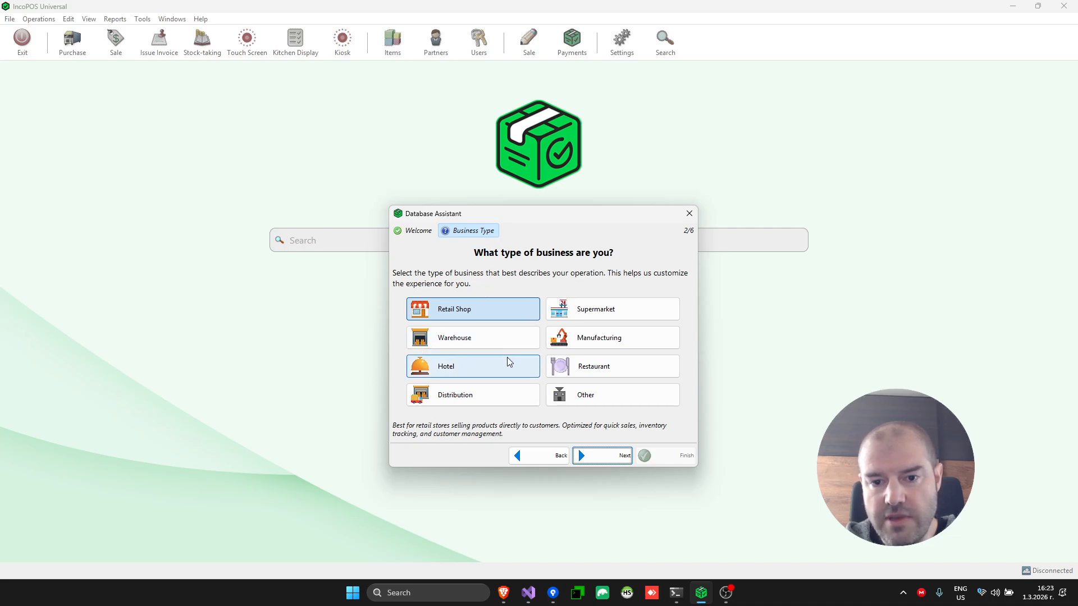
{"action": "left_click", "coordinate": [511, 308]}
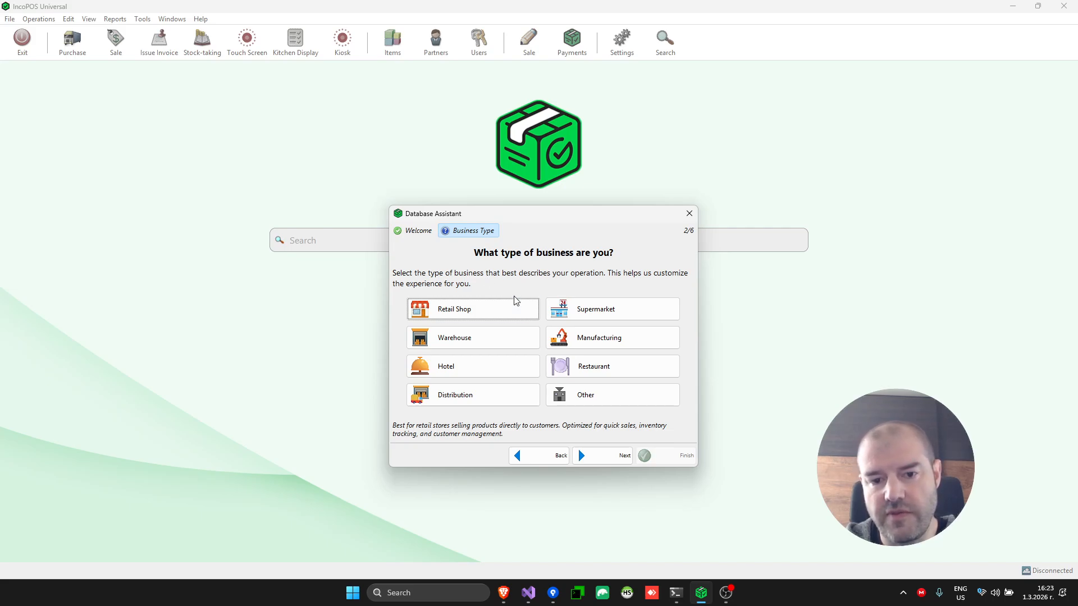
{"action": "left_click", "coordinate": [498, 313]}
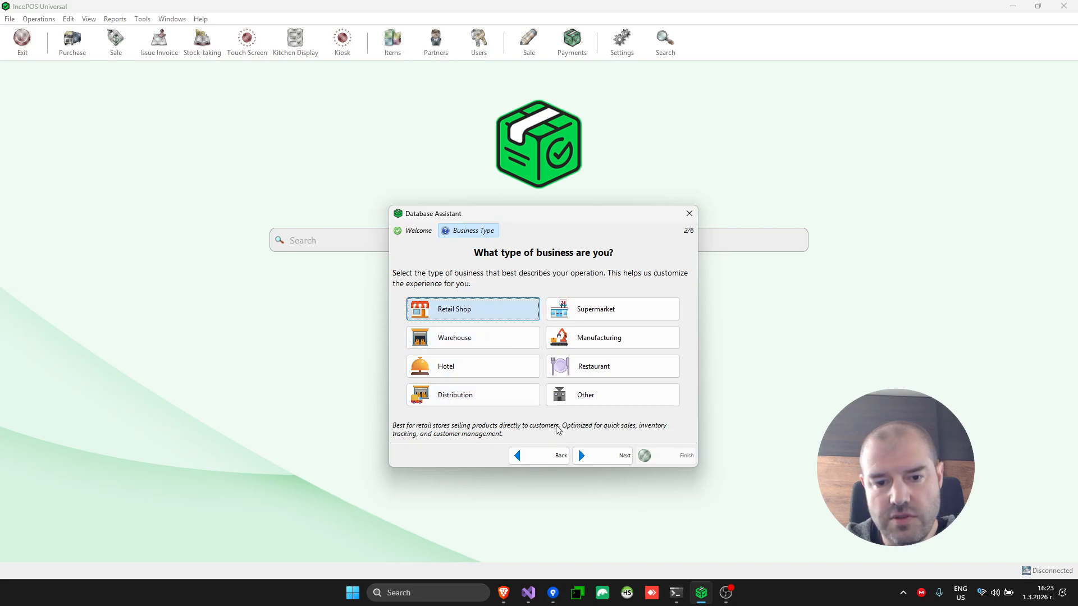
{"action": "left_click", "coordinate": [619, 455]}
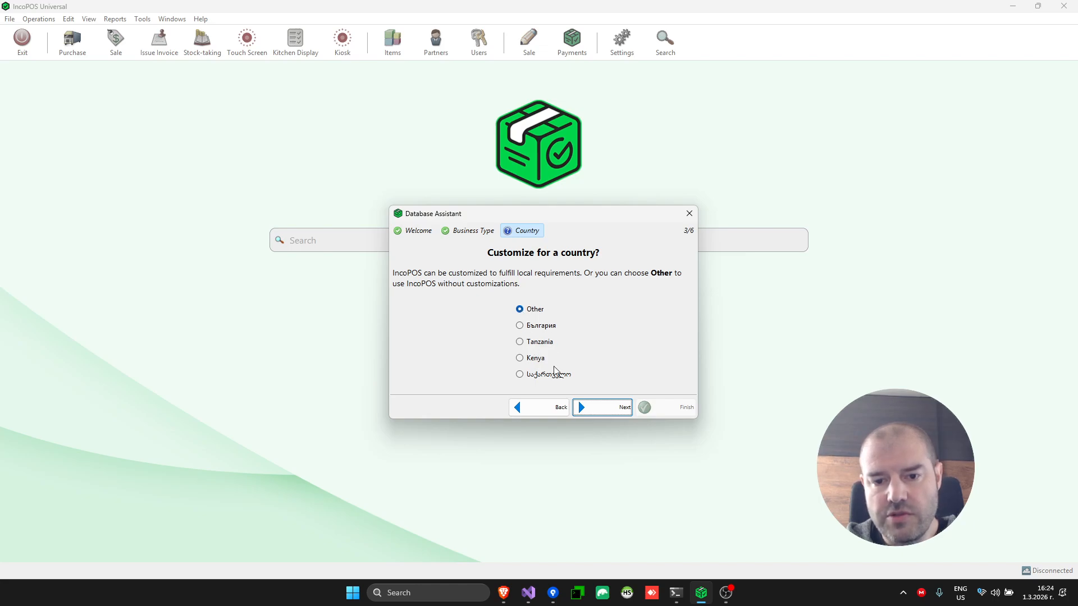
Finish the database assistant with country Other, workstation name XPSBOOK, and VAT-registered taxes at 20% with prices including VAT.
{"action": "left_click", "coordinate": [597, 410]}
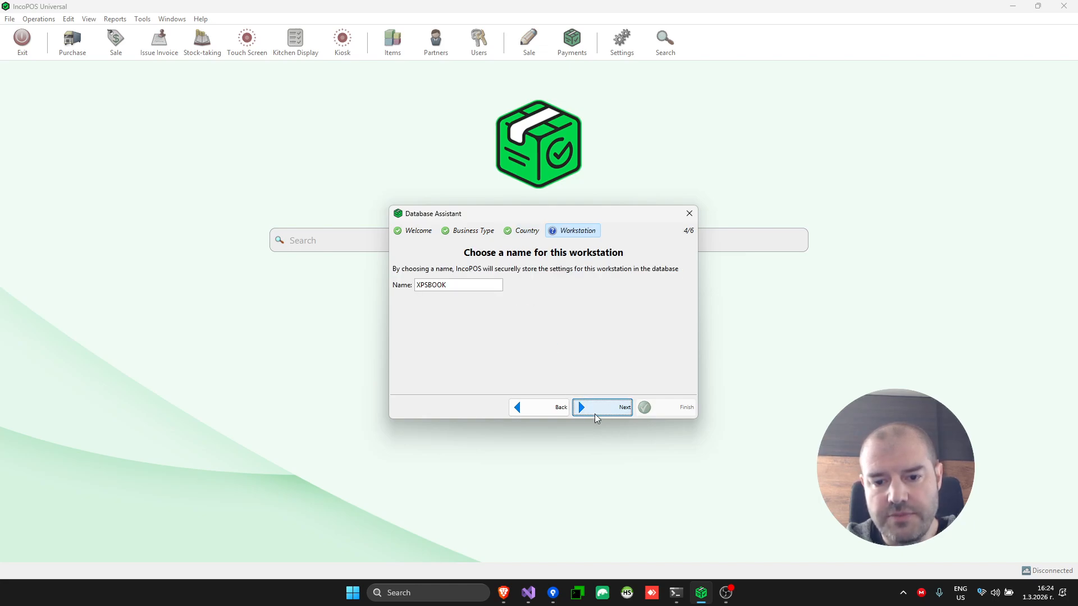
{"action": "left_click", "coordinate": [474, 284]}
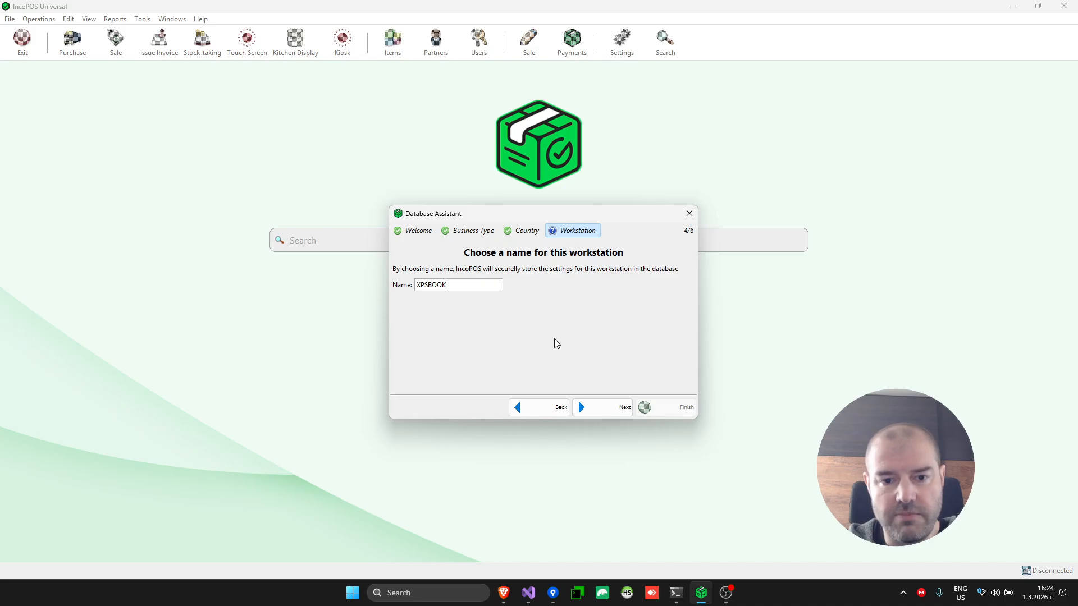
{"action": "left_click", "coordinate": [615, 408]}
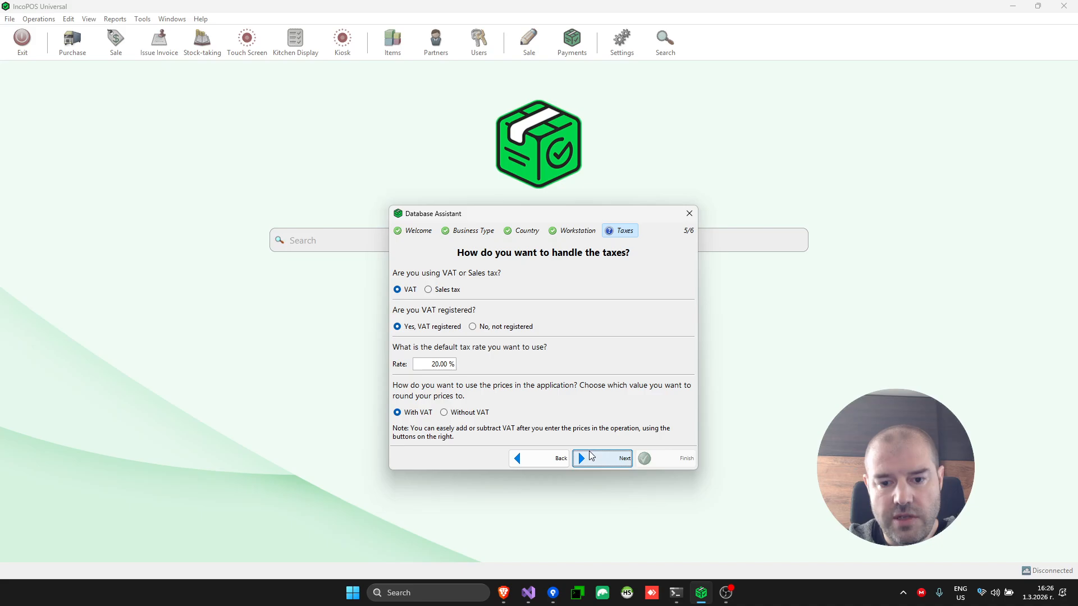
{"action": "left_click", "coordinate": [609, 459]}
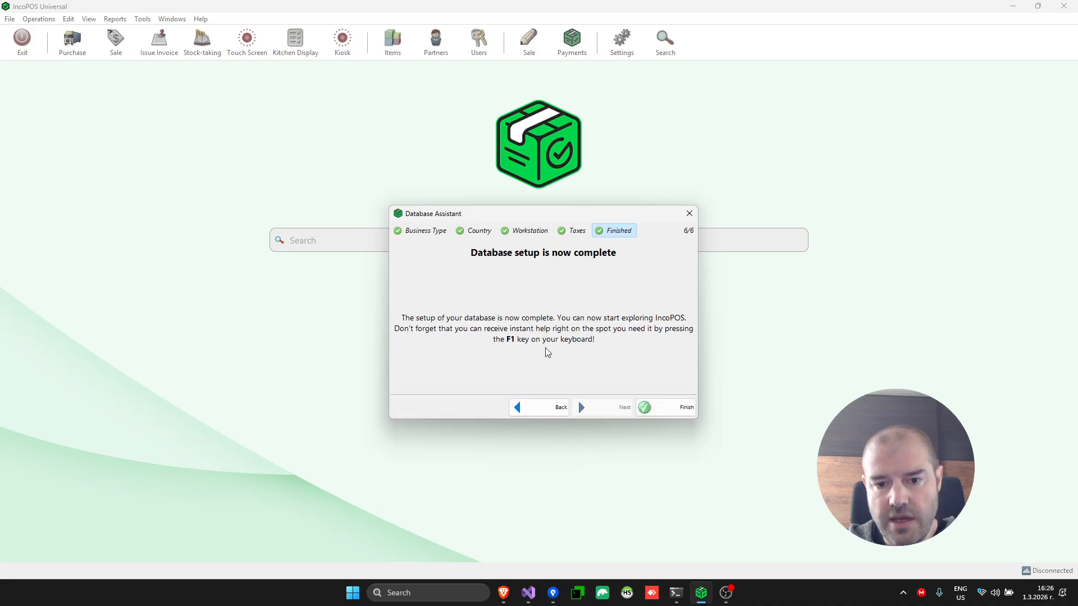
{"action": "left_click", "coordinate": [684, 408]}
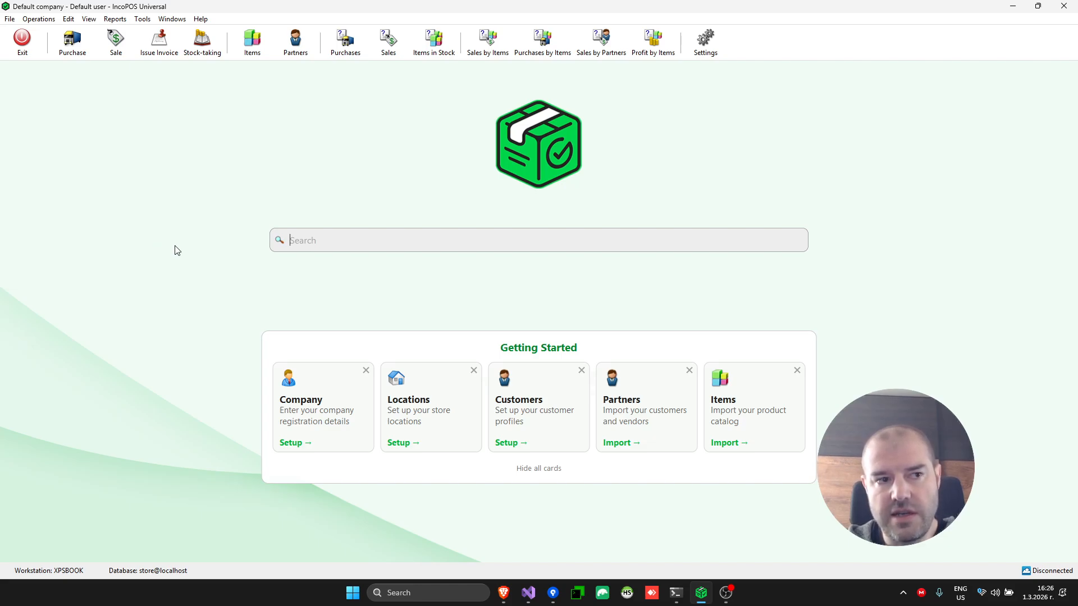
Preview multiple stores with a count of 4 in the locations setup, and create a single store named Store instead.
{"action": "left_click", "coordinate": [430, 396]}
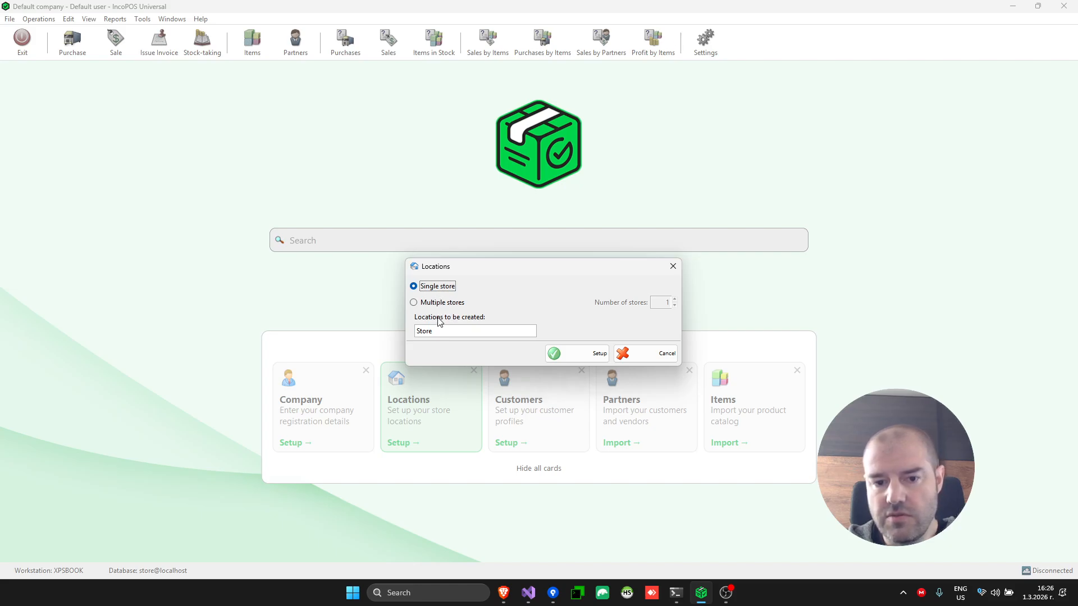
{"action": "double_click", "coordinate": [412, 332]}
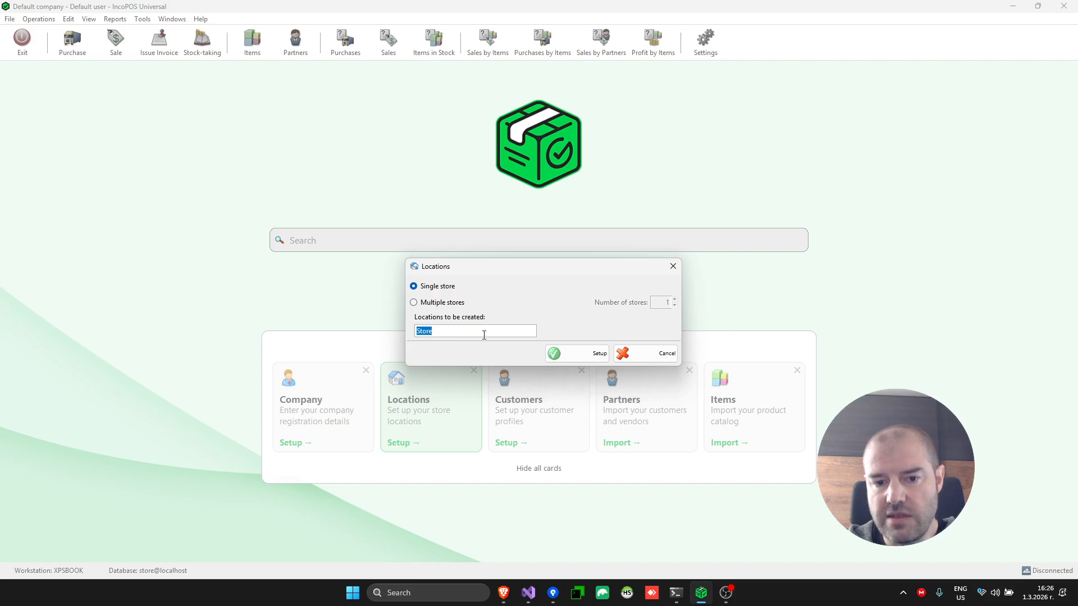
{"action": "left_click", "coordinate": [443, 303]}
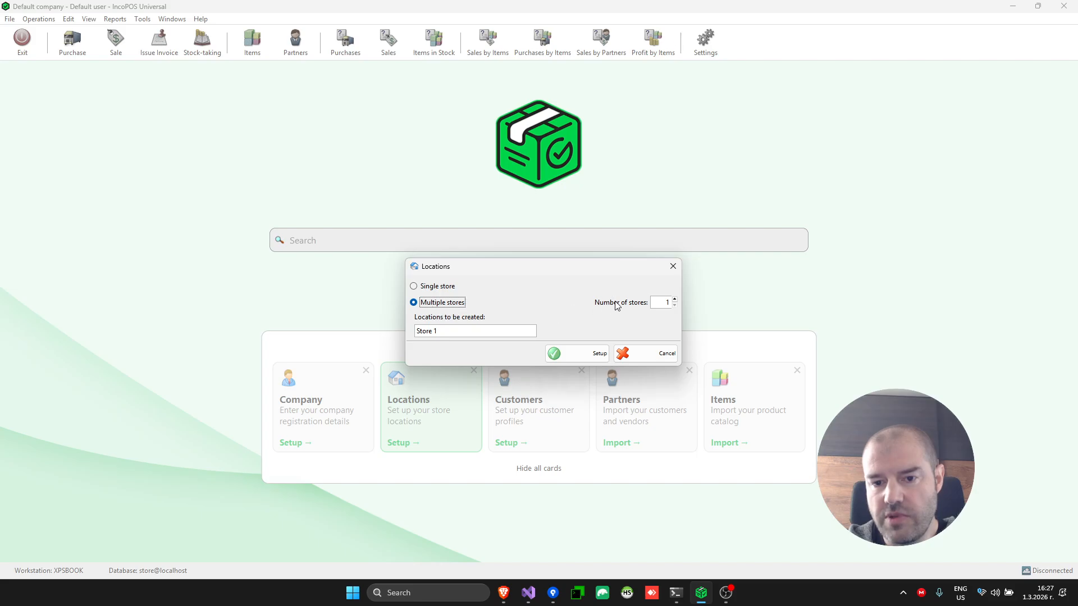
{"action": "left_click", "coordinate": [675, 300]}
{"action": "left_click", "coordinate": [674, 299]}
{"action": "left_click", "coordinate": [674, 300]}
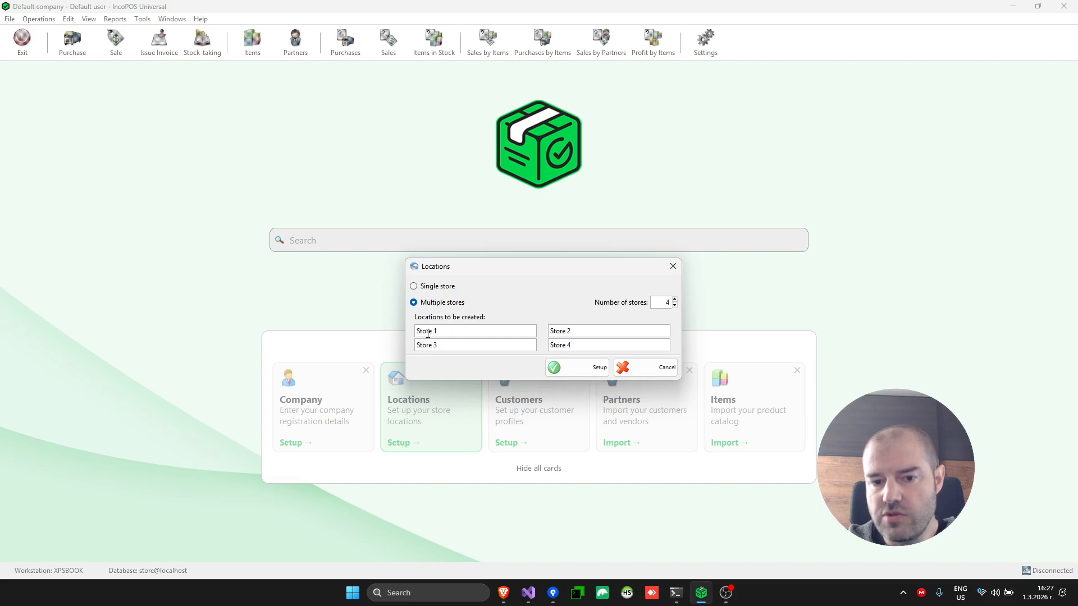
{"action": "left_click", "coordinate": [432, 287]}
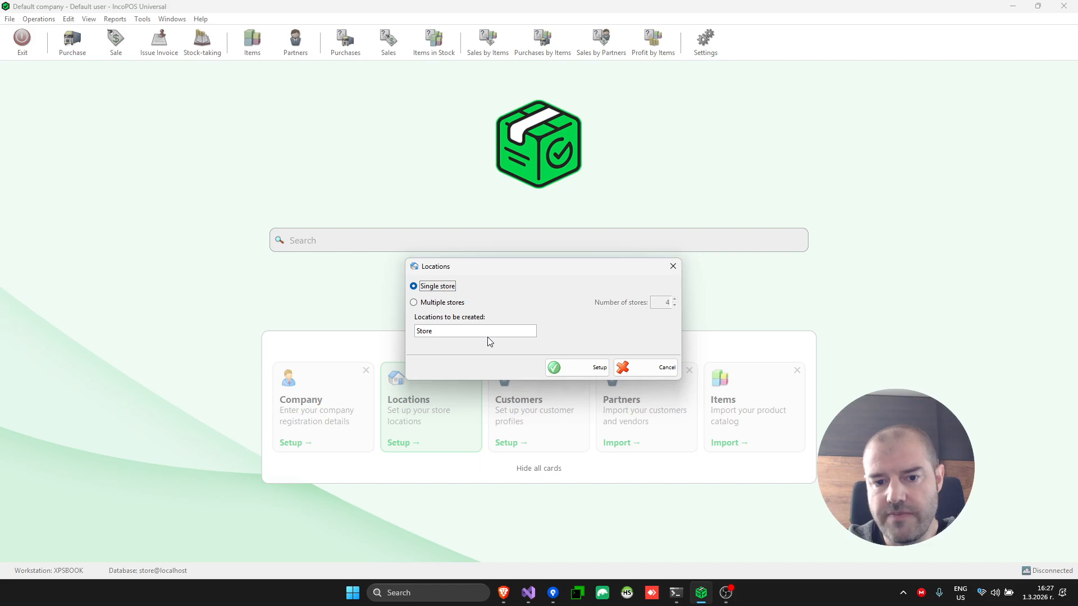
{"action": "left_click", "coordinate": [585, 370]}
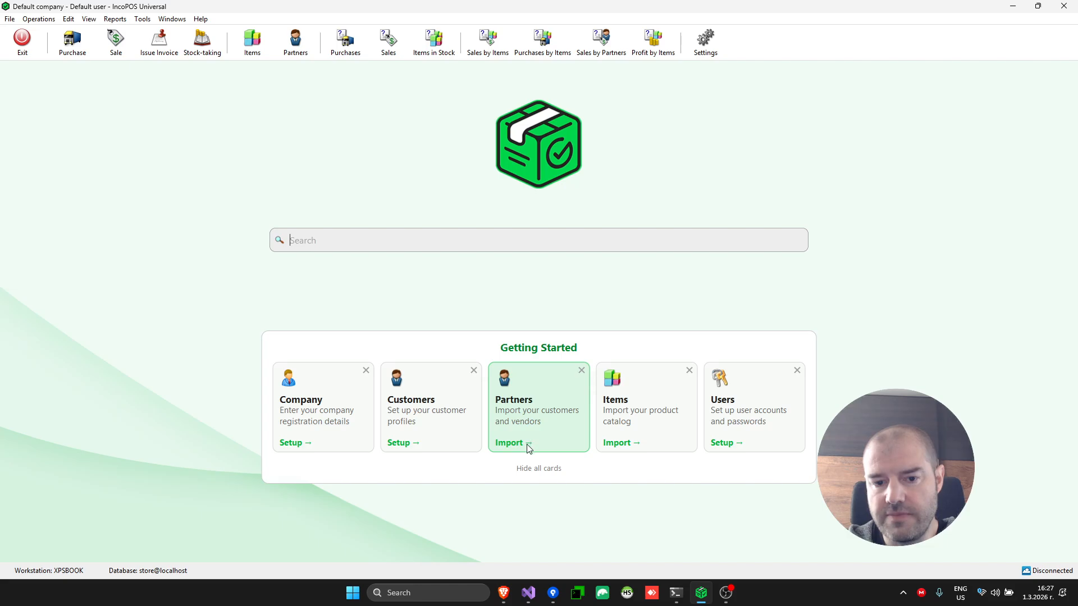
Preview a customer setup with 4 profiles without creating them, and dismiss the Customers getting-started card.
{"action": "left_click", "coordinate": [424, 409]}
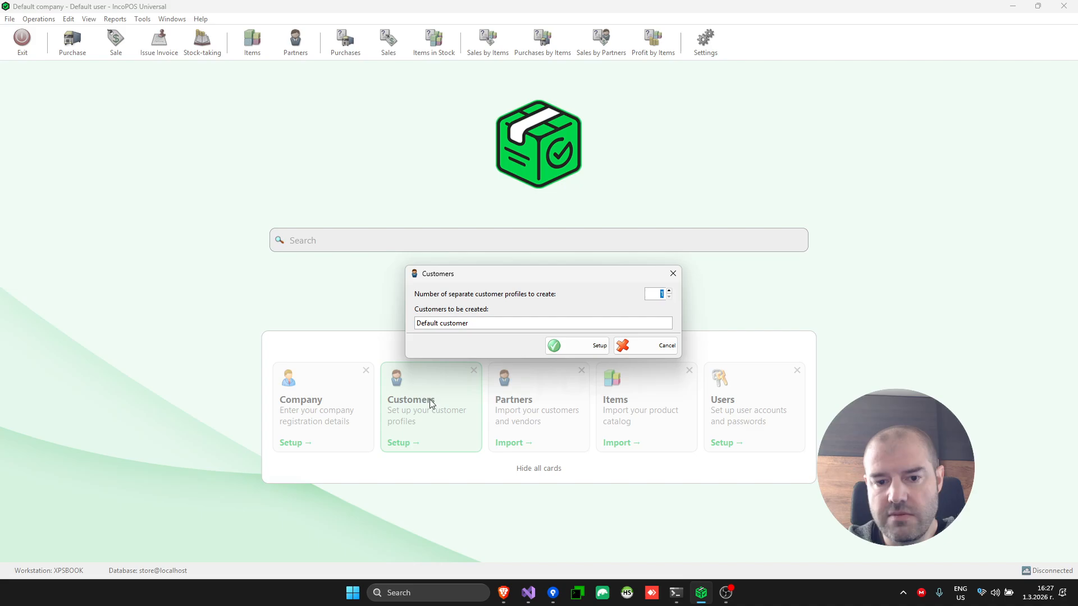
{"action": "left_click", "coordinate": [669, 291]}
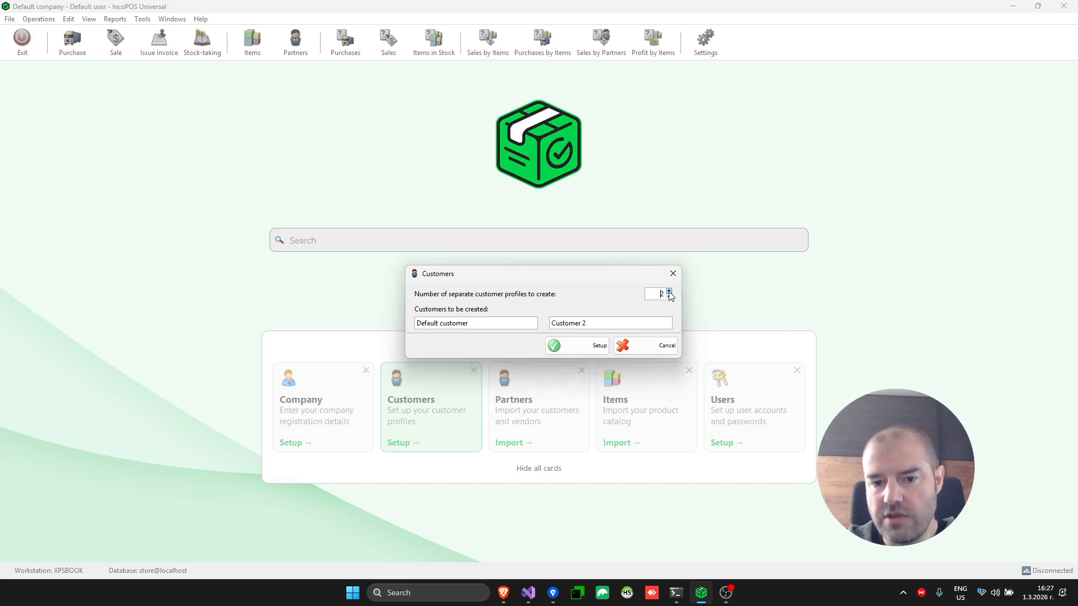
{"action": "left_click", "coordinate": [669, 292]}
{"action": "left_click", "coordinate": [669, 292]}
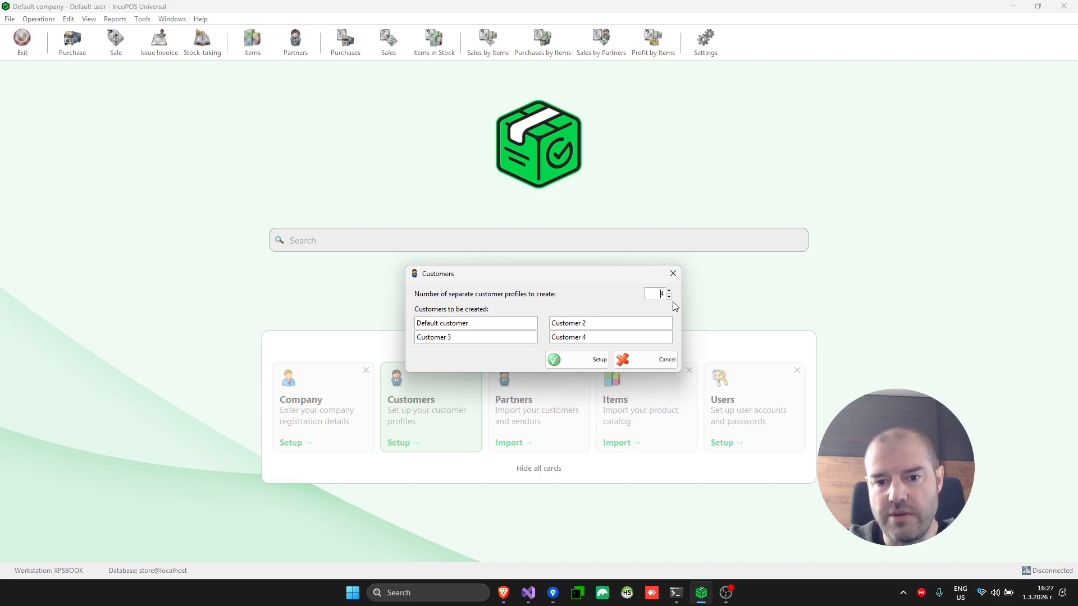
{"action": "left_click", "coordinate": [670, 360]}
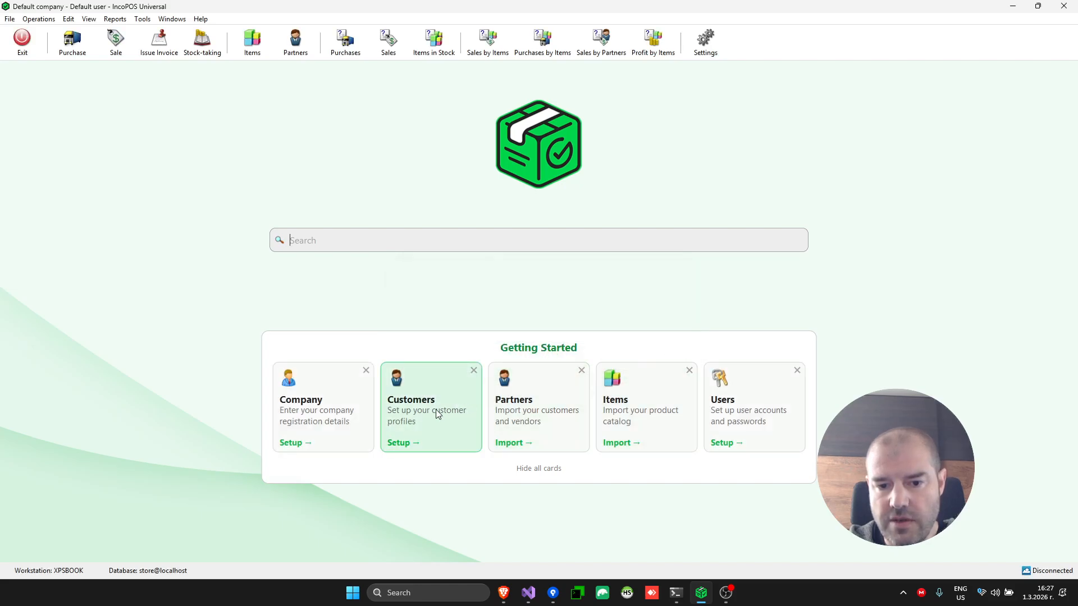
{"action": "left_click", "coordinate": [473, 371]}
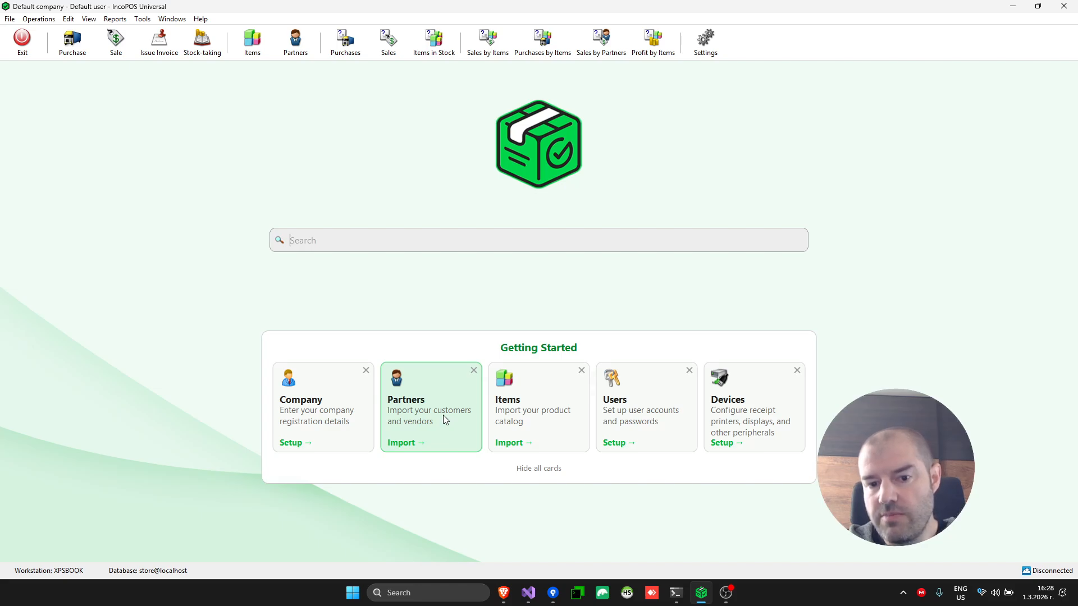
Examine the comma, semicolon and tab delimited CSV types for importing partners, and leave without importing.
{"action": "left_click", "coordinate": [432, 401]}
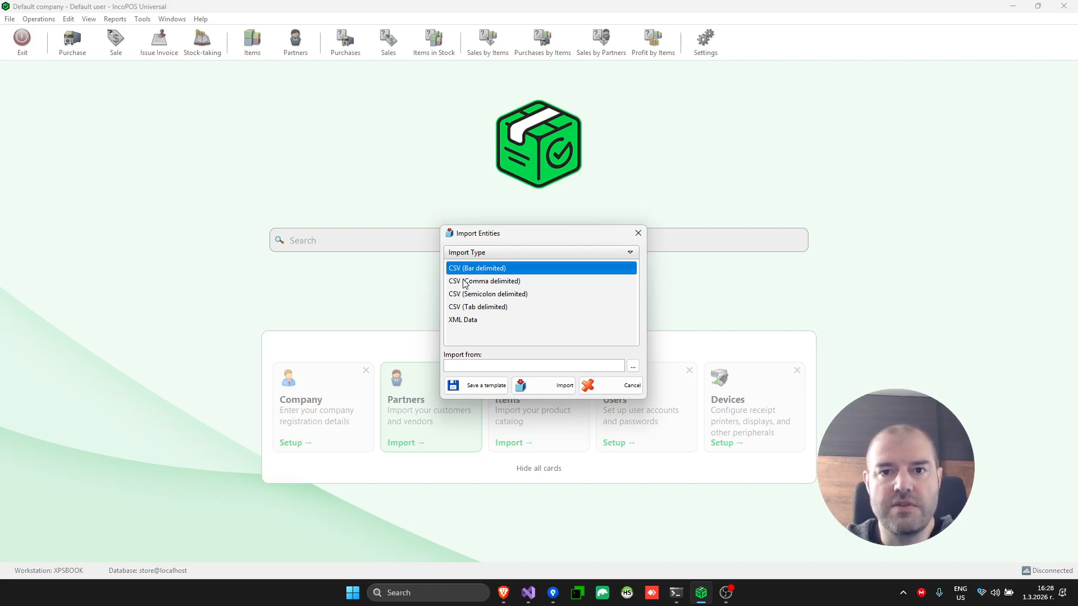
{"action": "left_click", "coordinate": [463, 281]}
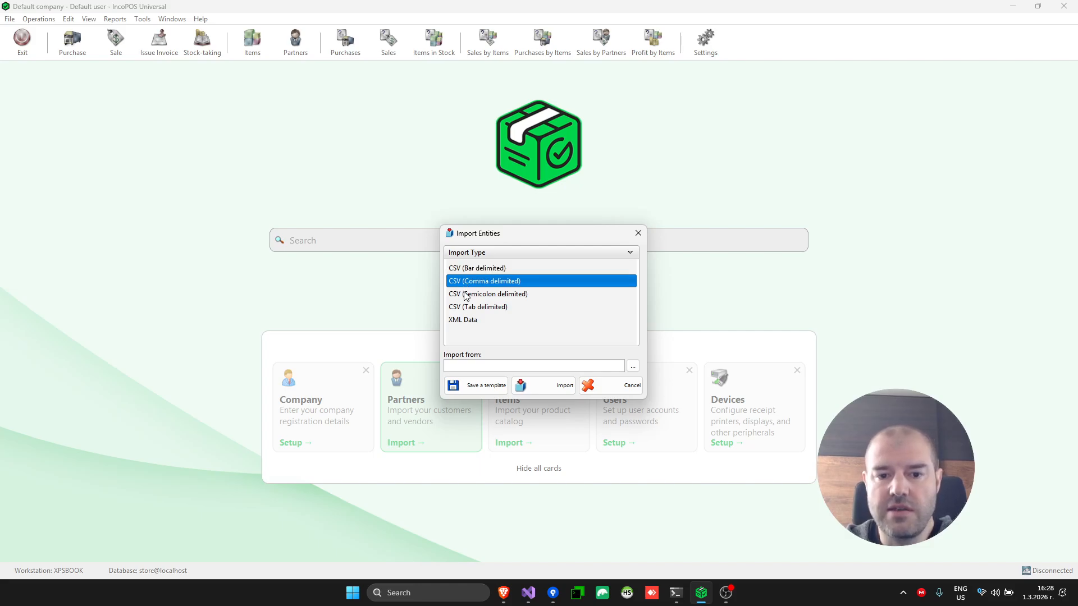
{"action": "left_click", "coordinate": [467, 295]}
{"action": "left_click", "coordinate": [472, 306]}
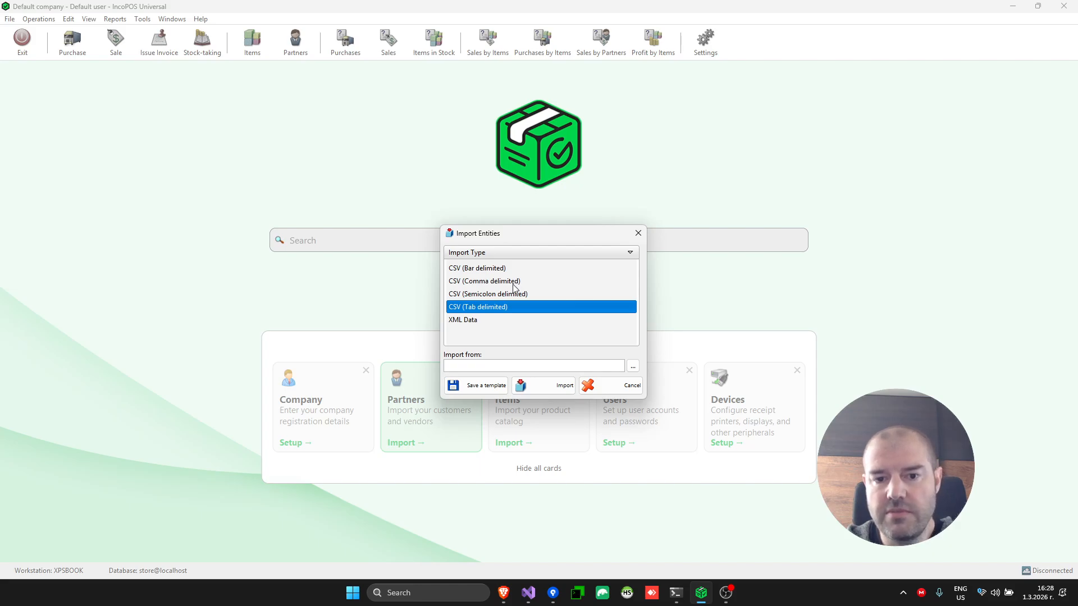
{"action": "left_click", "coordinate": [616, 387]}
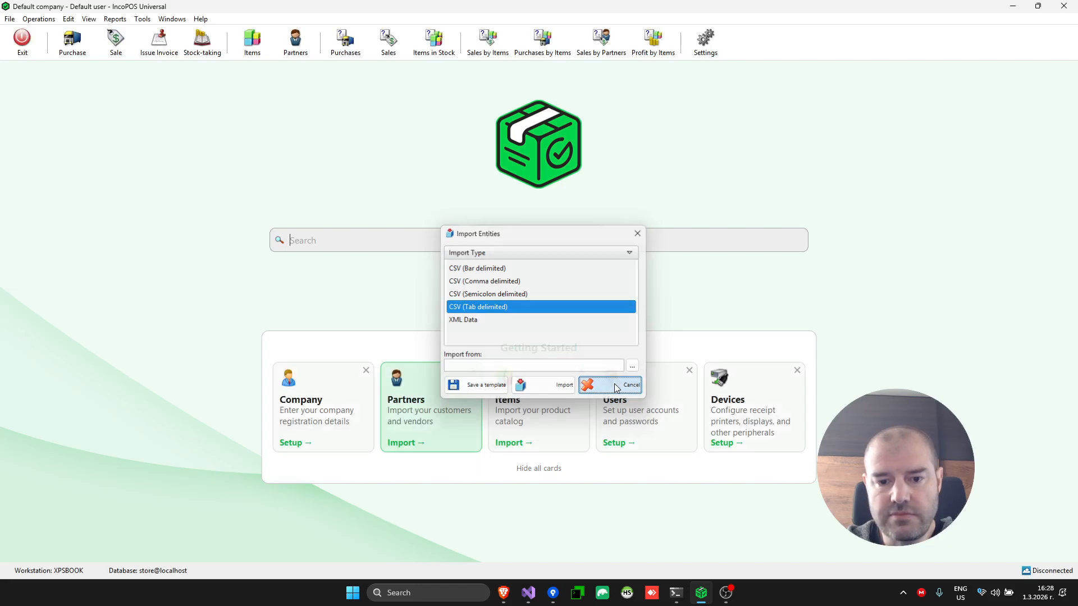
Examine the file types available for importing the items catalog, and leave without importing.
{"action": "left_click", "coordinate": [549, 391]}
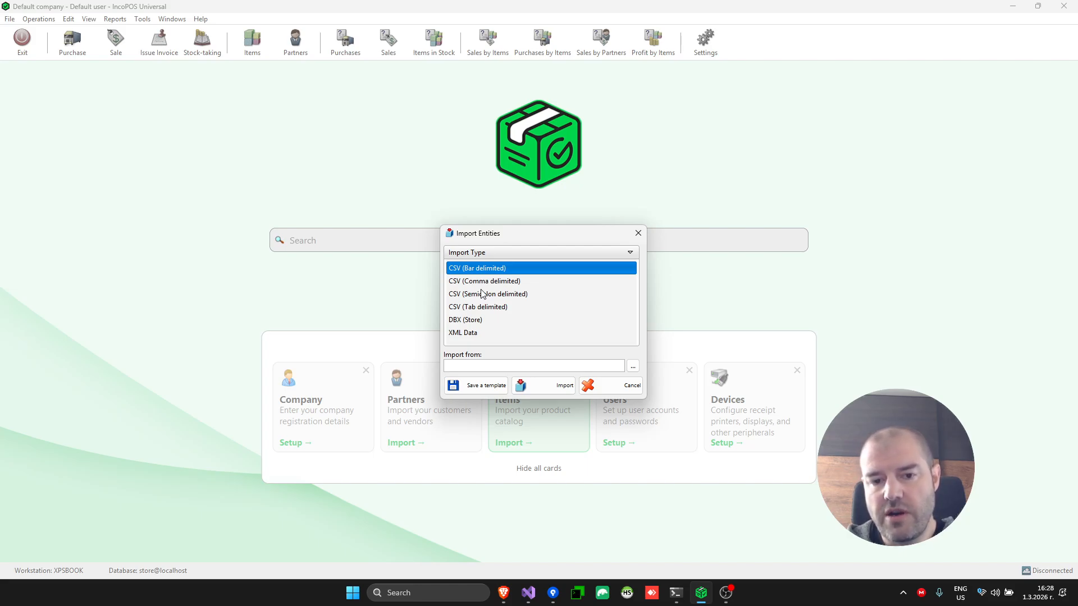
{"action": "left_click", "coordinate": [500, 307]}
{"action": "left_click", "coordinate": [495, 270]}
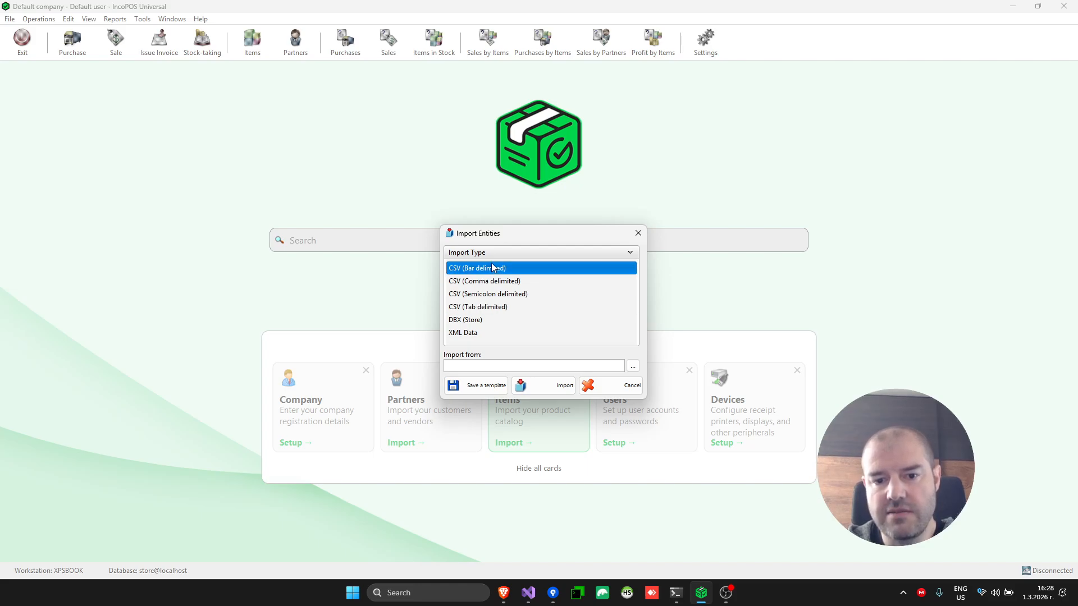
{"action": "left_click", "coordinate": [510, 297]}
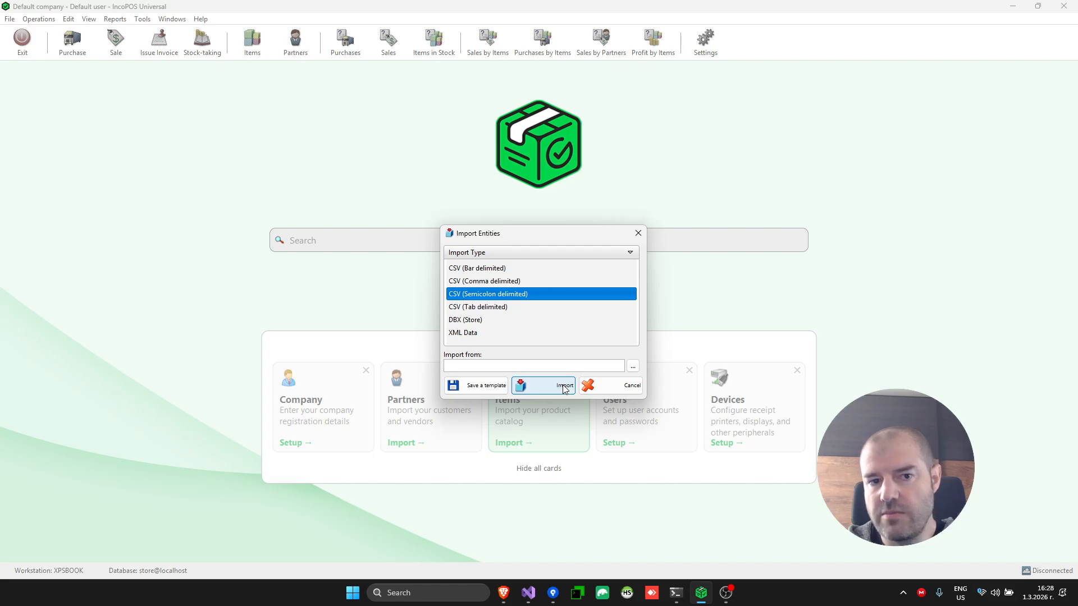
{"action": "left_click", "coordinate": [618, 387]}
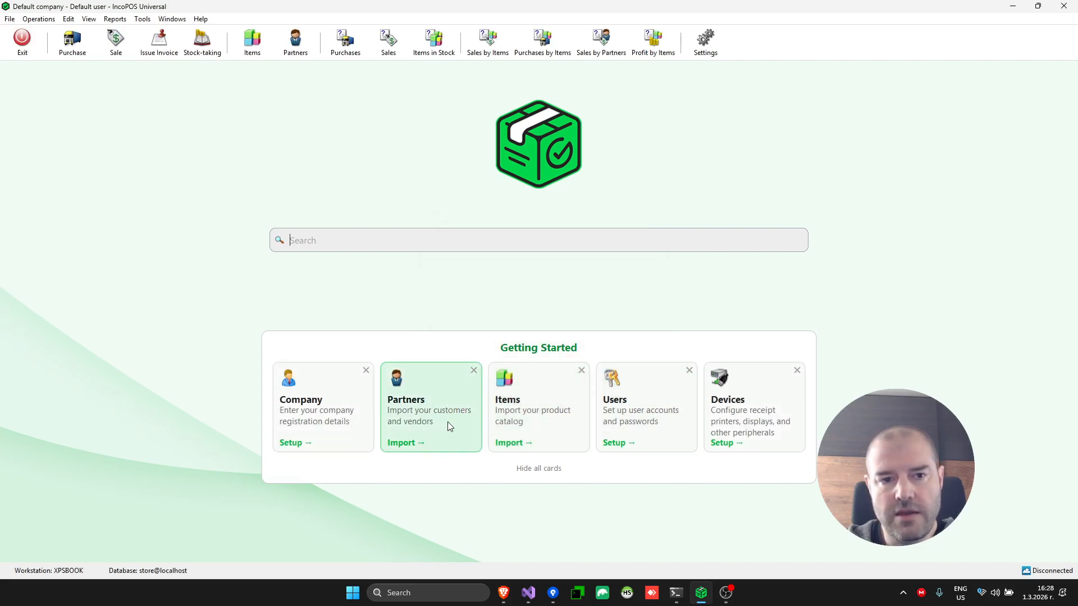
Add a user named Owner with the Owner access level and blank password fields from the Users getting-started card.
{"action": "left_click", "coordinate": [624, 413]}
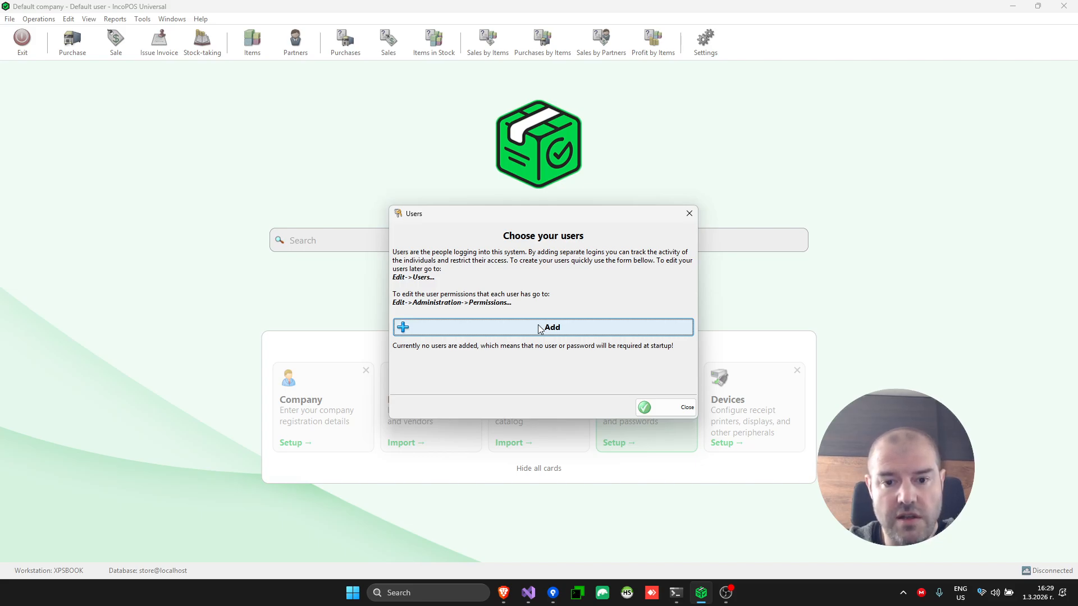
{"action": "left_click", "coordinate": [539, 329]}
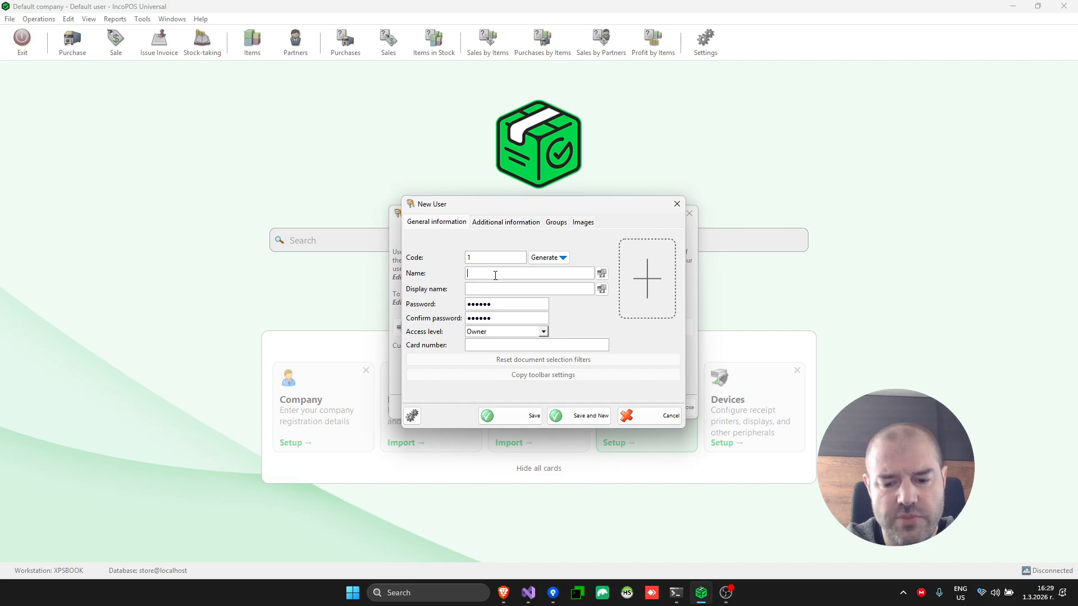
{"action": "type", "text": "O"}
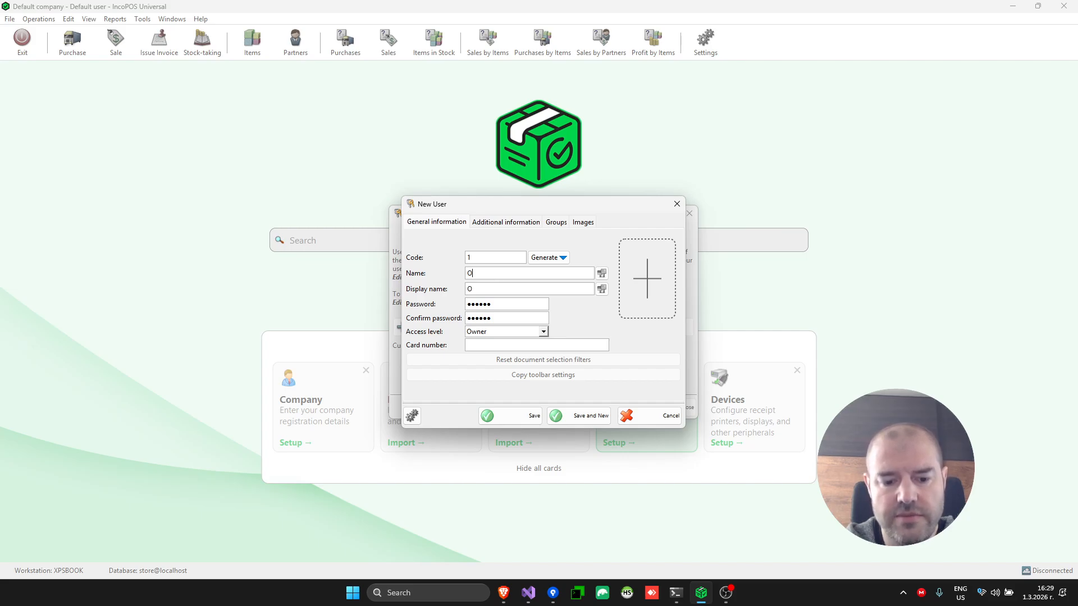
{"action": "type", "text": "wner"}
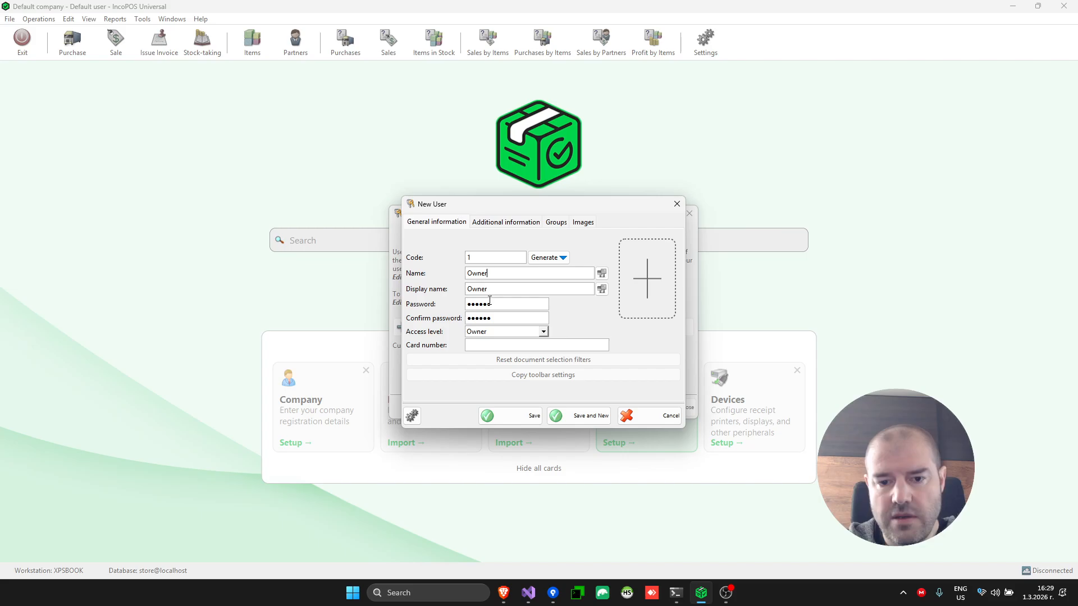
{"action": "double_click", "coordinate": [495, 303]}
{"action": "key", "text": "BackSpace"}
{"action": "key", "text": "Tab"}
{"action": "key", "text": "BackSpace"}
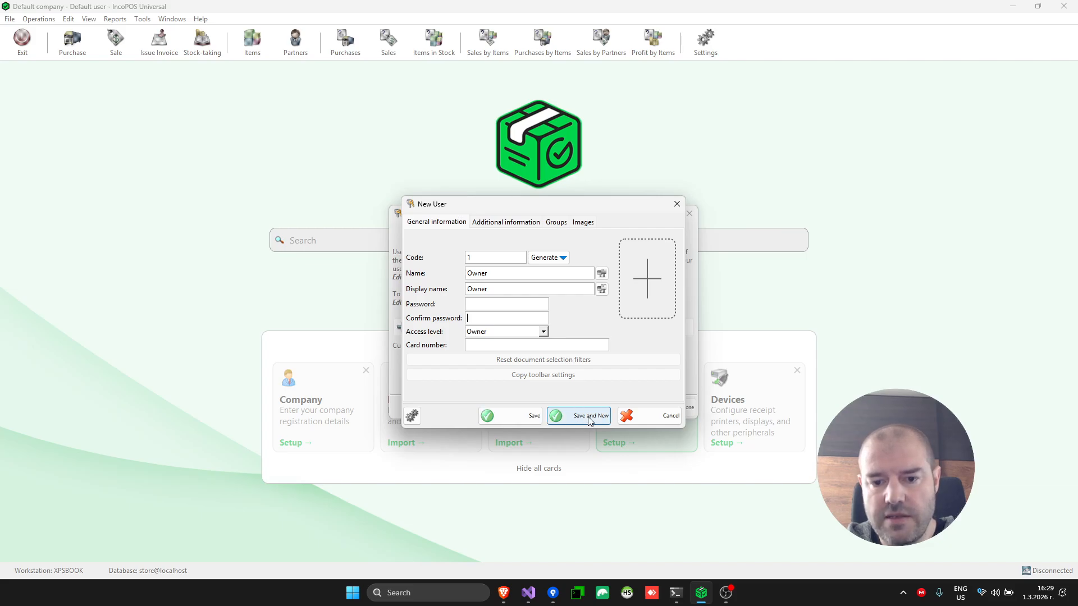
{"action": "left_click", "coordinate": [532, 416]}
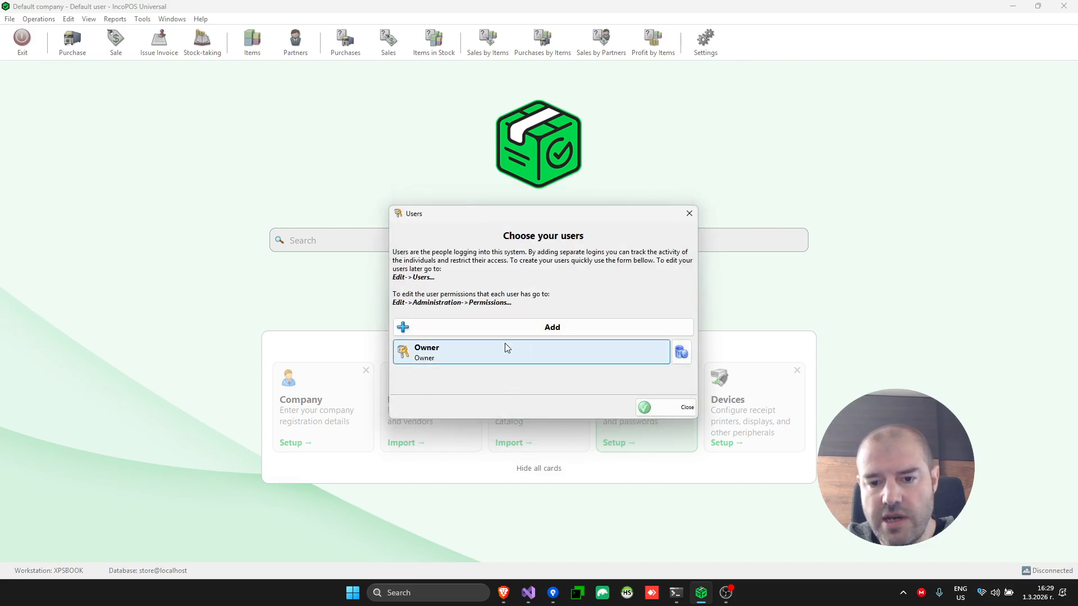
Add a second user named Operator with the Operator access level and blank password fields, and finish the users setup.
{"action": "left_click", "coordinate": [534, 328]}
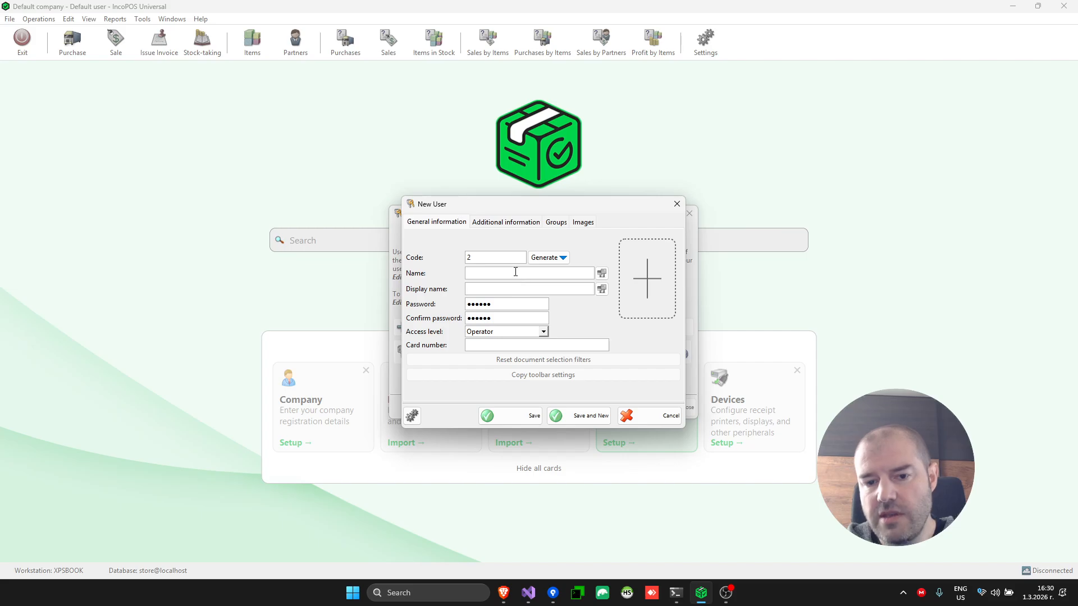
{"action": "left_click", "coordinate": [543, 332]}
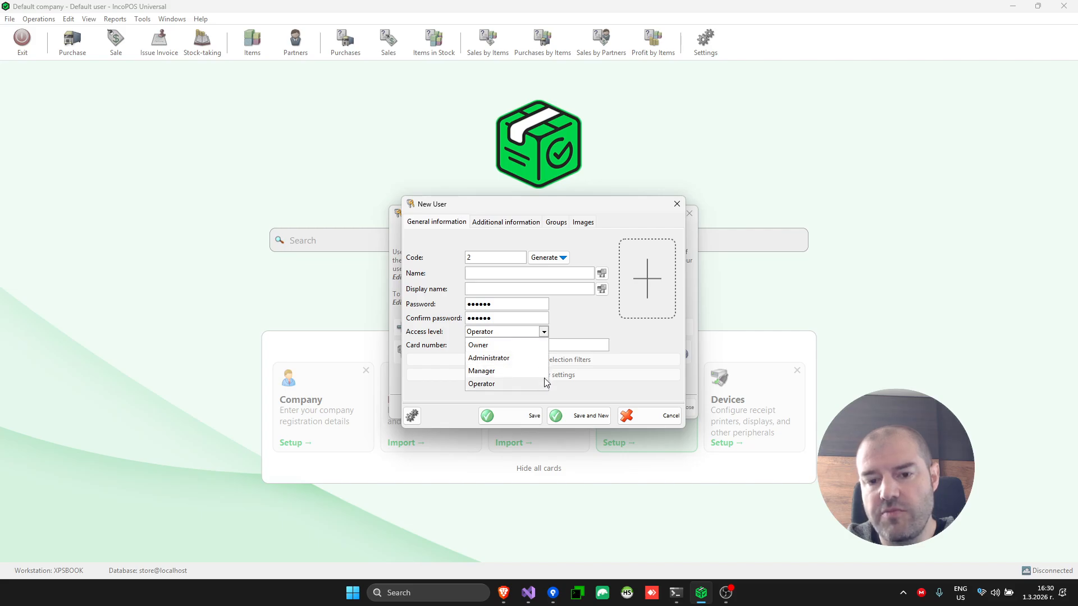
{"action": "left_click", "coordinate": [570, 317]}
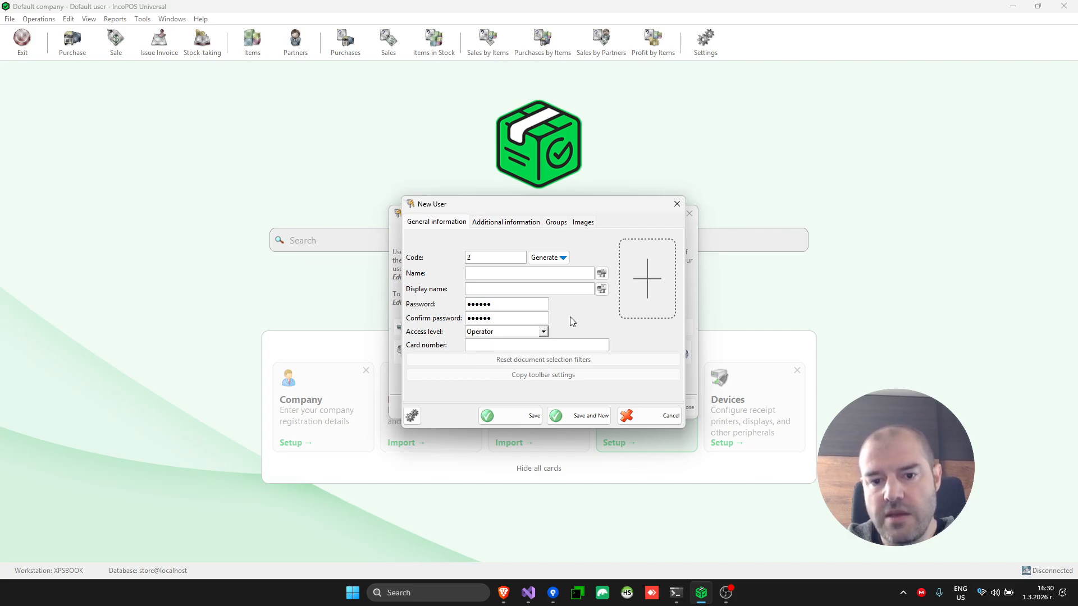
{"action": "left_click", "coordinate": [518, 274]}
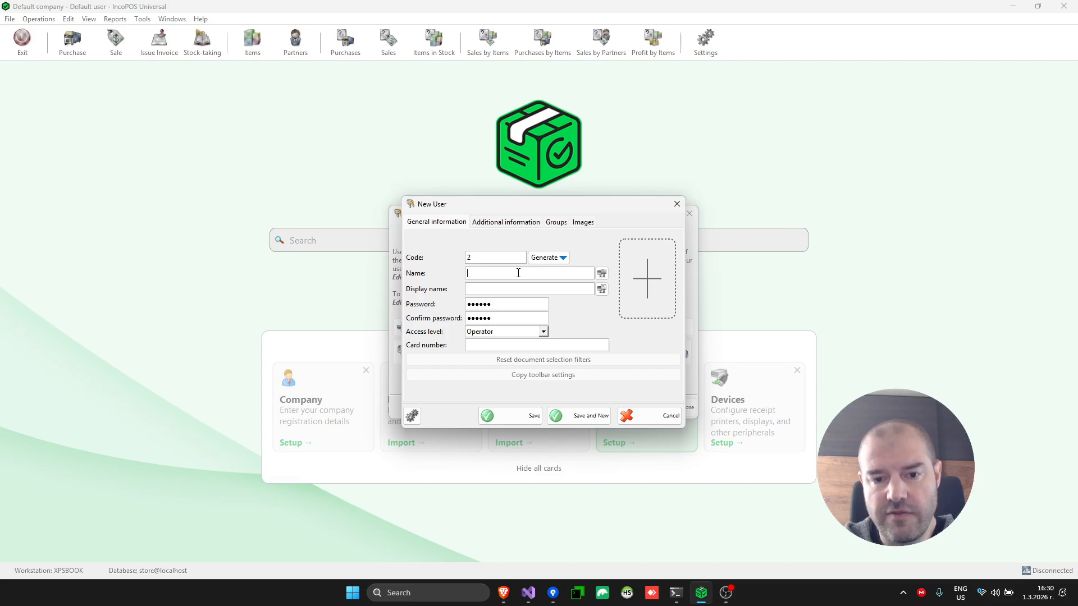
{"action": "type", "text": "O"}
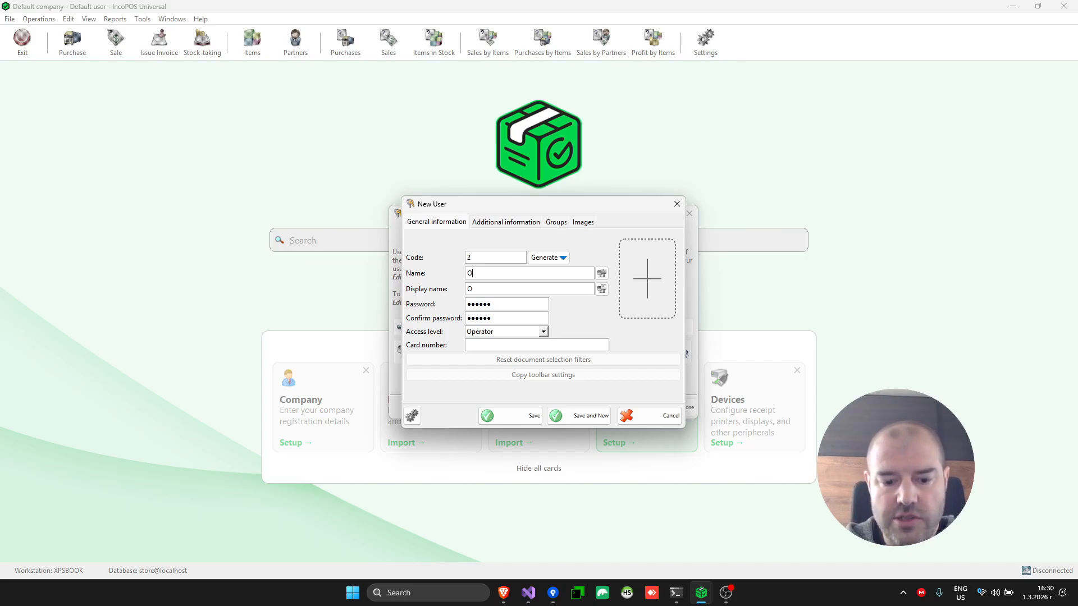
{"action": "type", "text": "perator"}
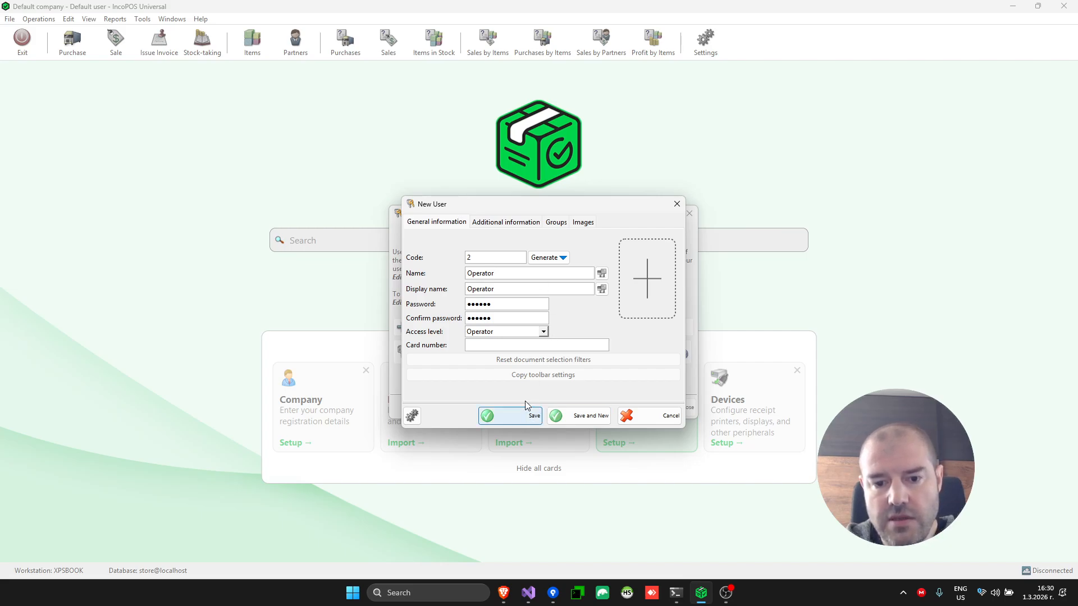
{"action": "left_click_drag", "start_coordinate": [493, 304], "coordinate": [461, 319]}
{"action": "key", "text": "BackSpace"}
{"action": "key", "text": "BackSpace"}
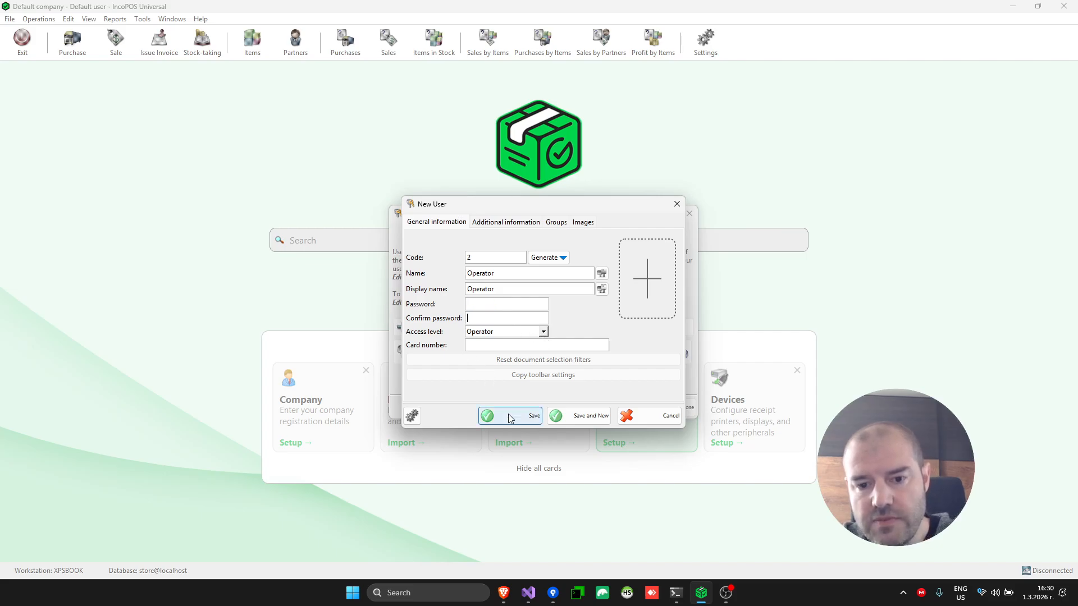
{"action": "left_click", "coordinate": [531, 416]}
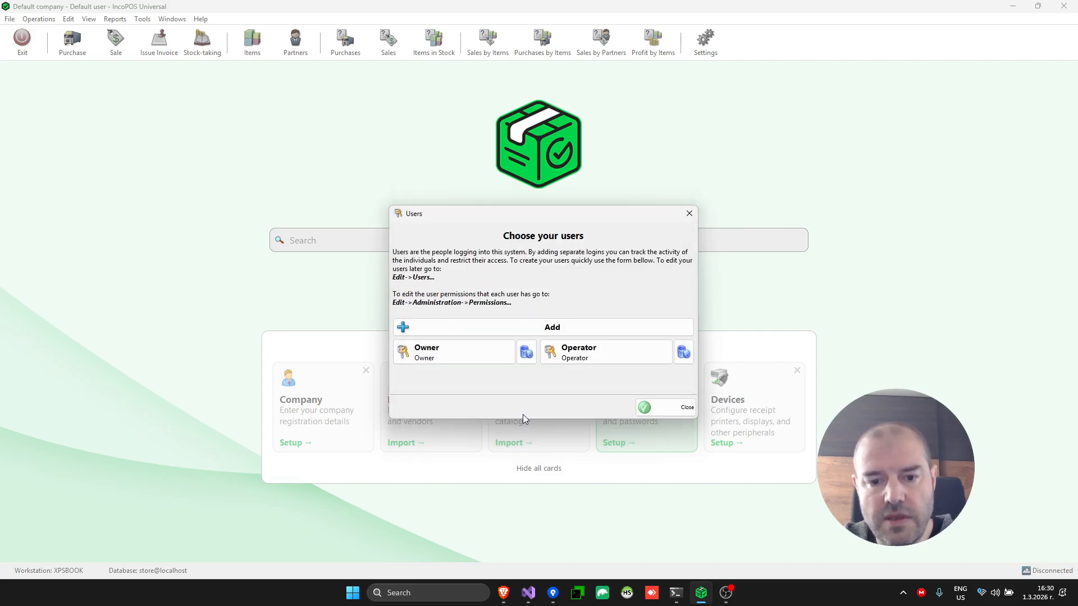
{"action": "left_click", "coordinate": [675, 413]}
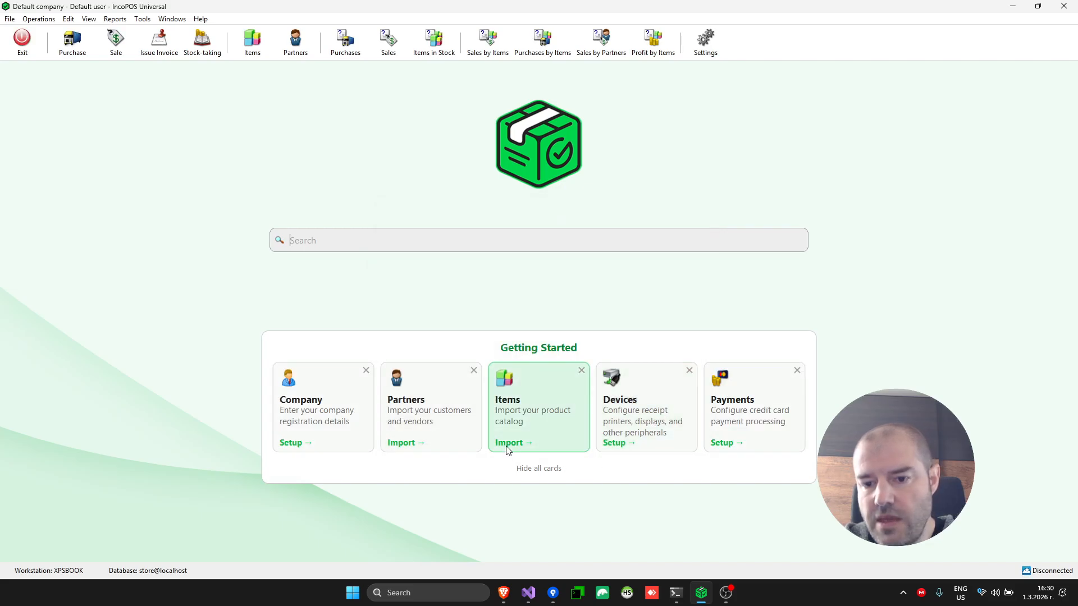
Dismiss the Items and Partners cards from the getting-started area.
{"action": "left_click", "coordinate": [582, 371]}
{"action": "left_click", "coordinate": [473, 370]}
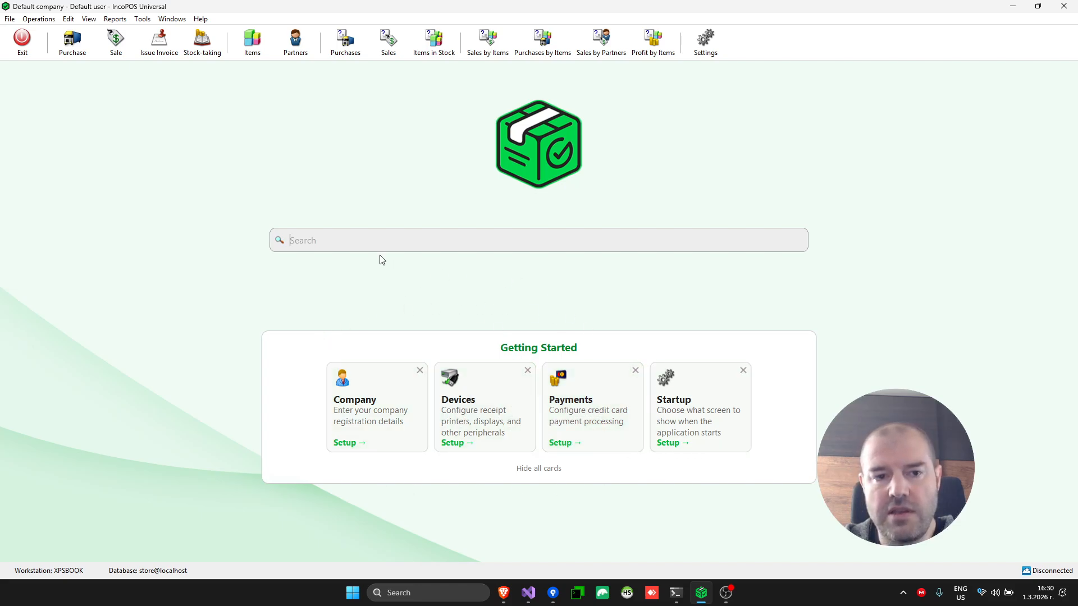
View the items list and the company registration details form, leaving both without changes.
{"action": "left_click", "coordinate": [254, 44]}
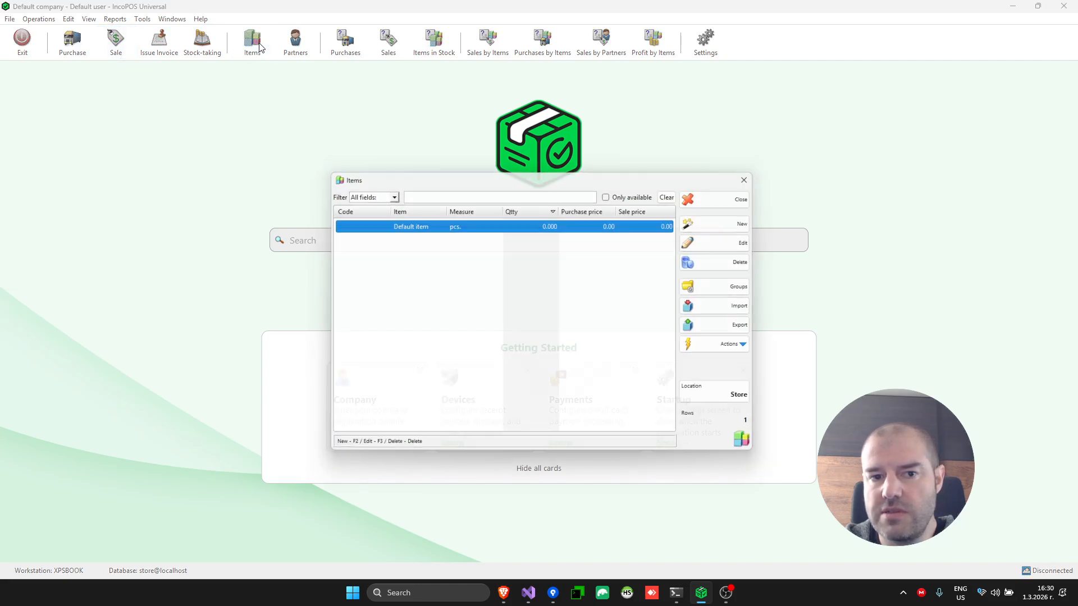
{"action": "left_click", "coordinate": [730, 195]}
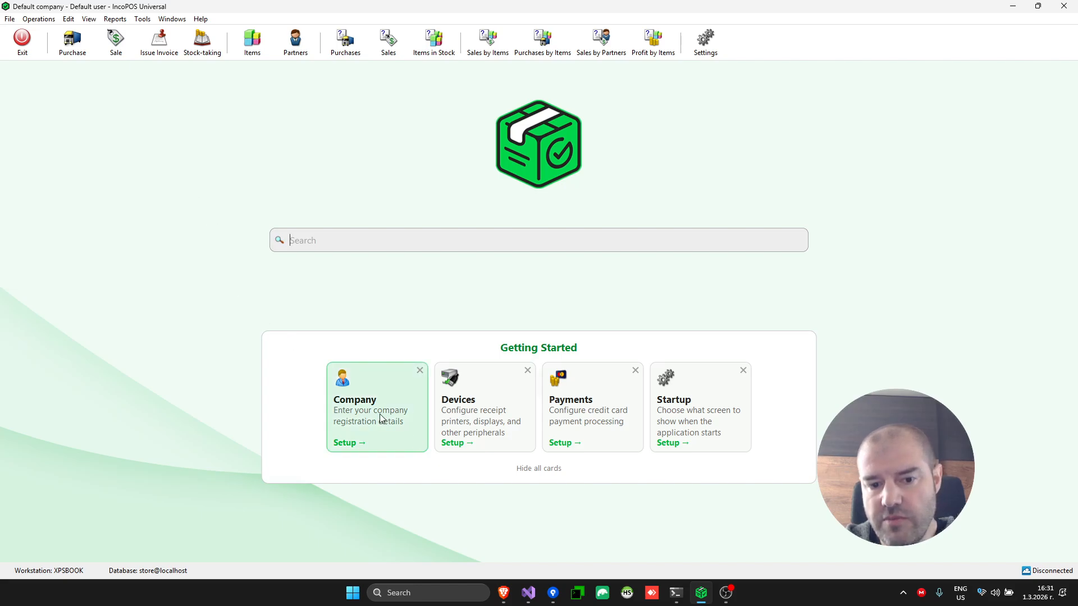
{"action": "left_click", "coordinate": [350, 422]}
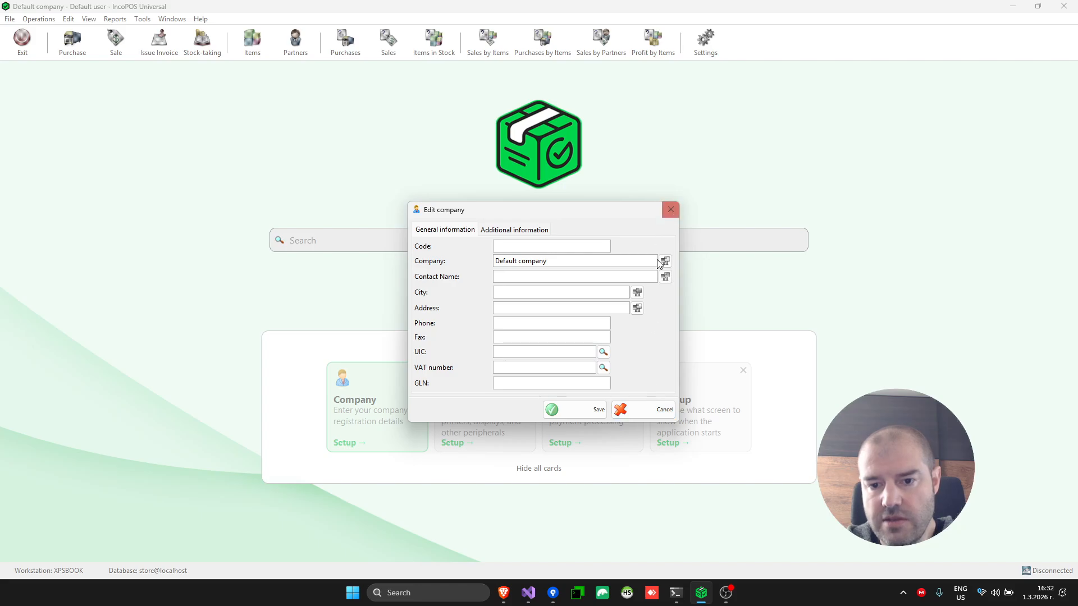
{"action": "left_click", "coordinate": [650, 411]}
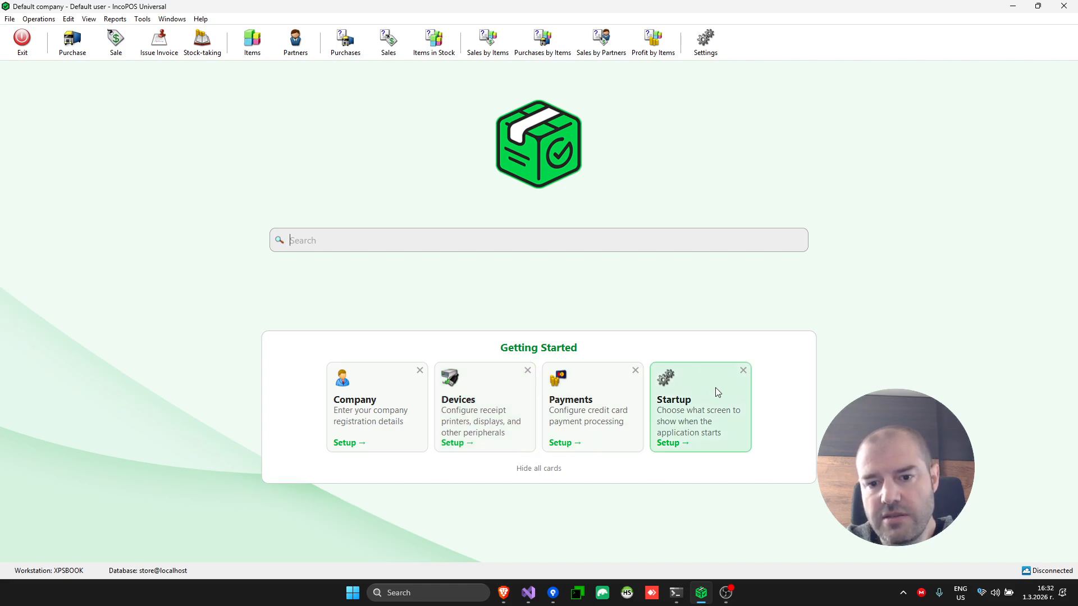
Examine the new cash receipt printer settings and the available makes in the devices setup, and leave without adding a device.
{"action": "left_click", "coordinate": [471, 426]}
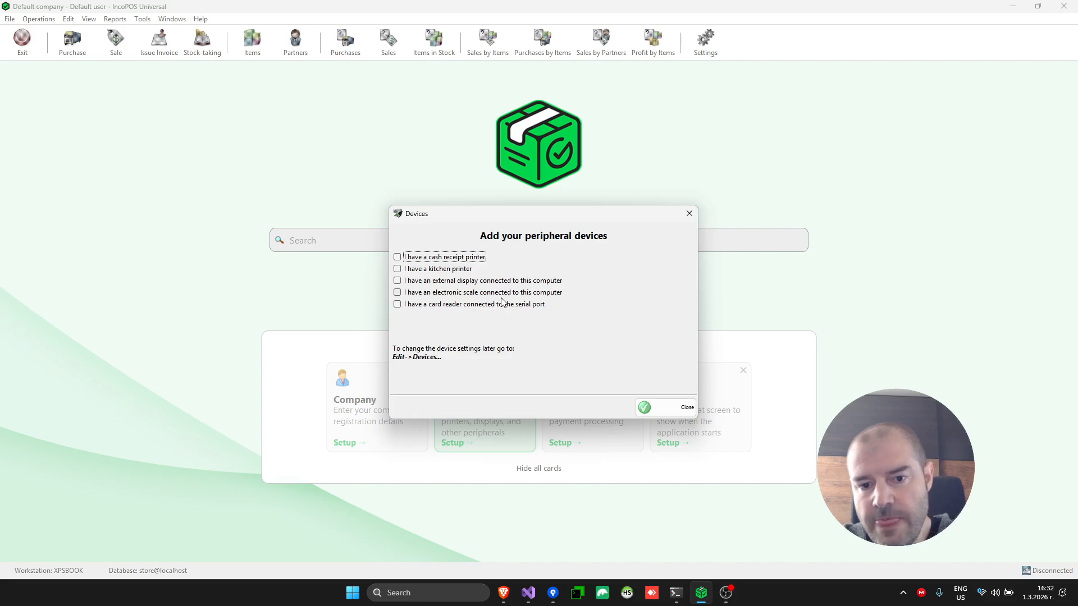
{"action": "left_click", "coordinate": [432, 259]}
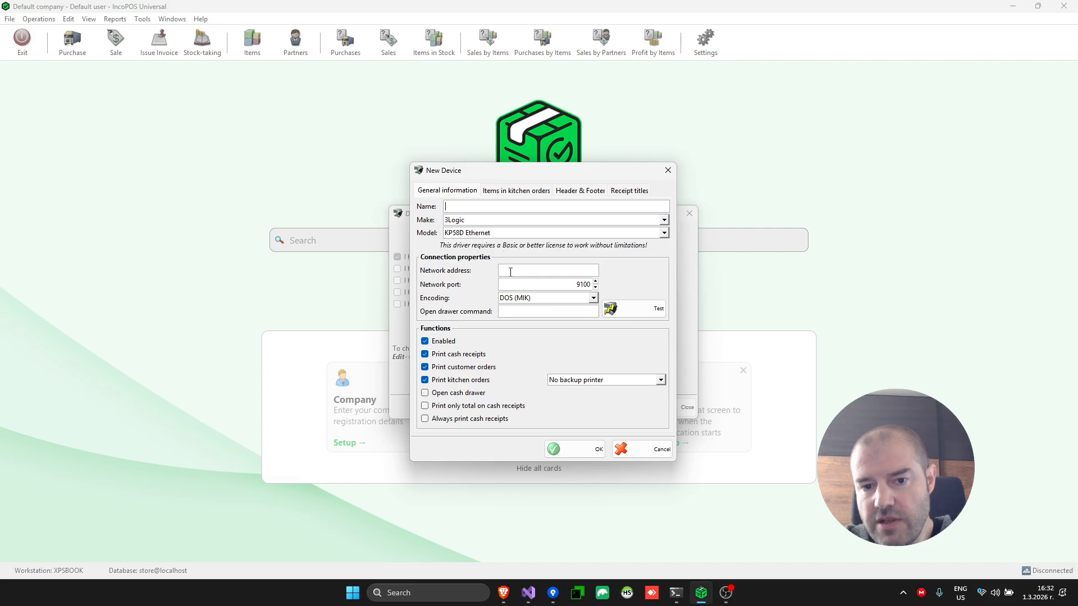
{"action": "left_click", "coordinate": [512, 221]}
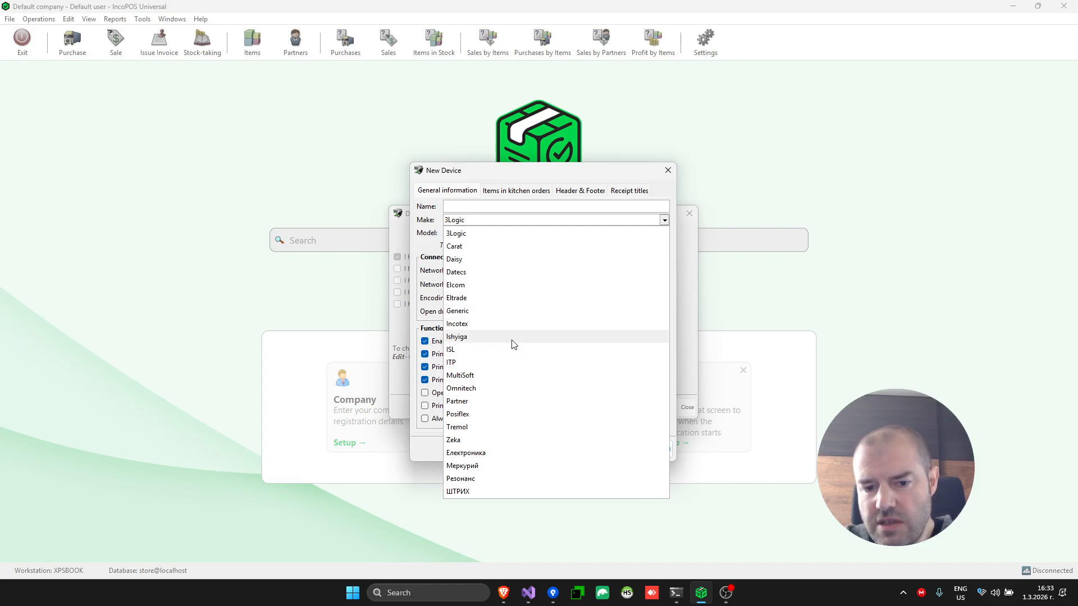
{"action": "left_click", "coordinate": [436, 232]}
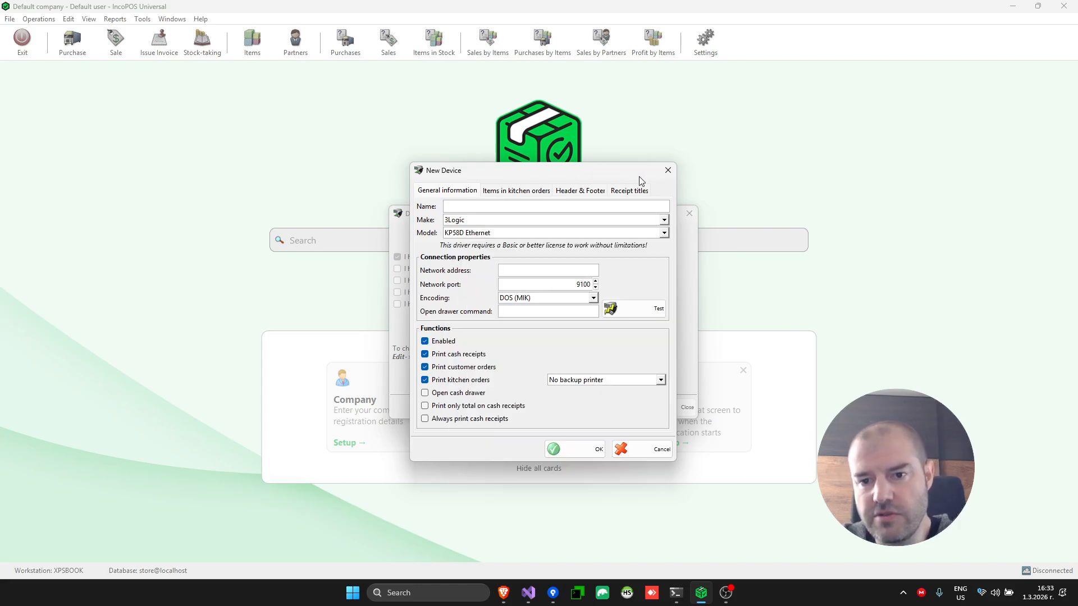
{"action": "left_click", "coordinate": [668, 171]}
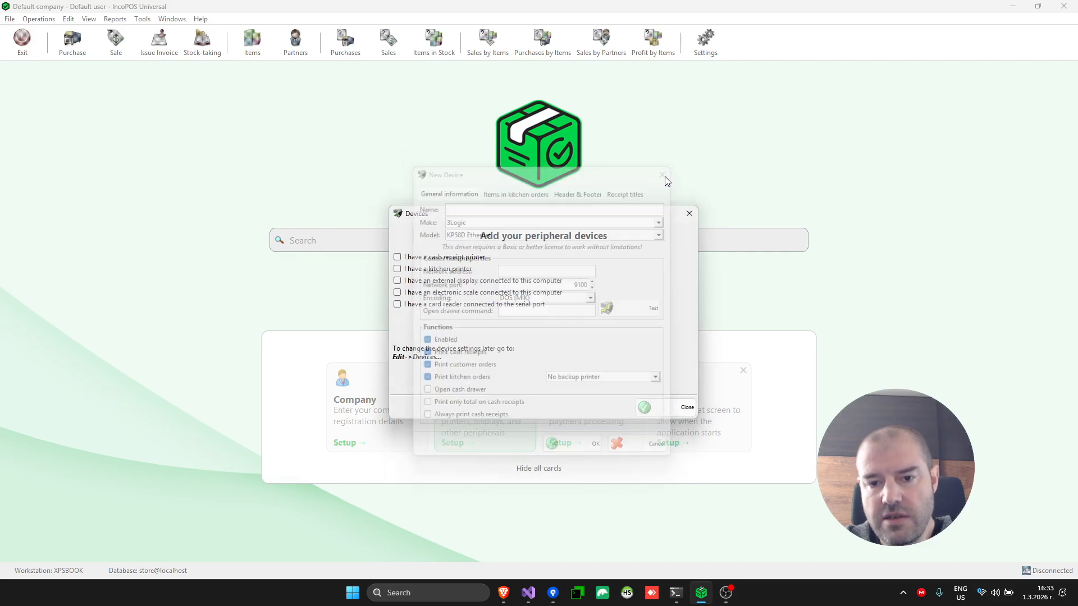
{"action": "left_click", "coordinate": [689, 215]}
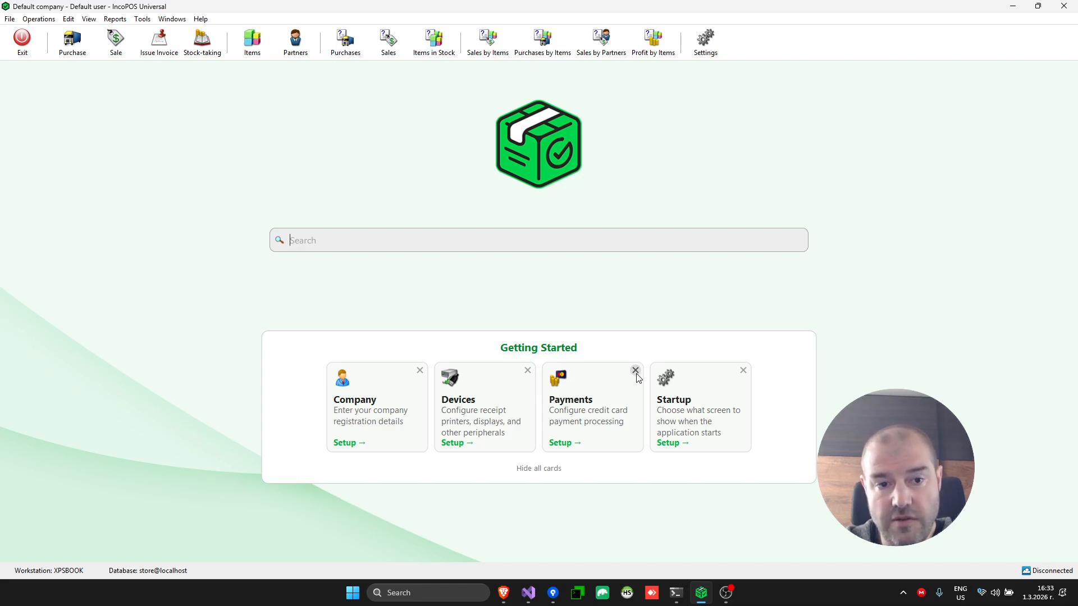
Preview the Front Office startup options and set the workstation's main purpose to Front Office - Touch screen sales.
{"action": "left_click", "coordinate": [722, 398]}
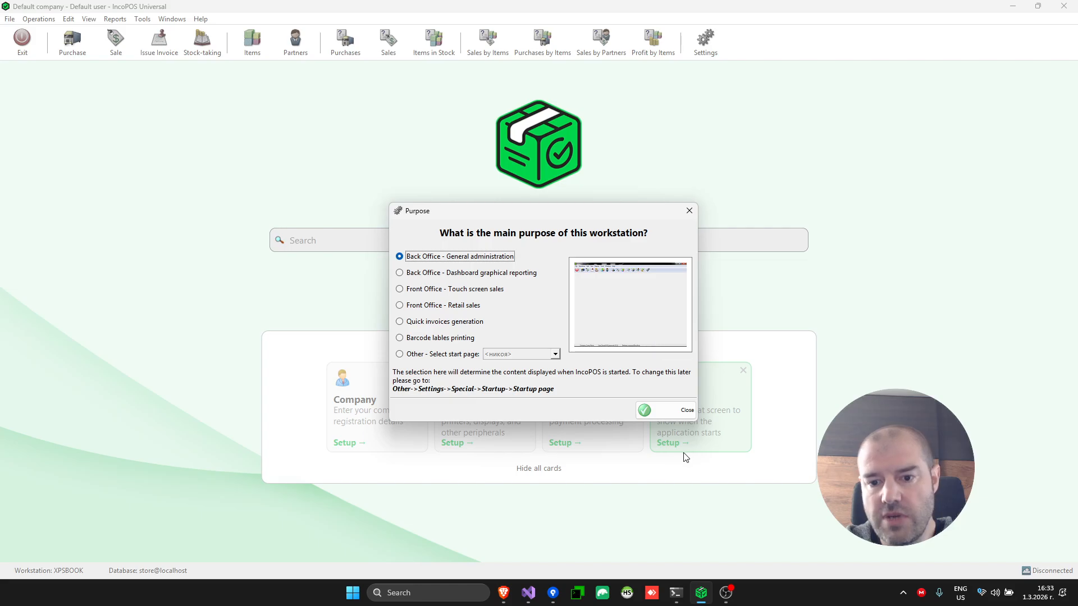
{"action": "left_click", "coordinate": [680, 411]}
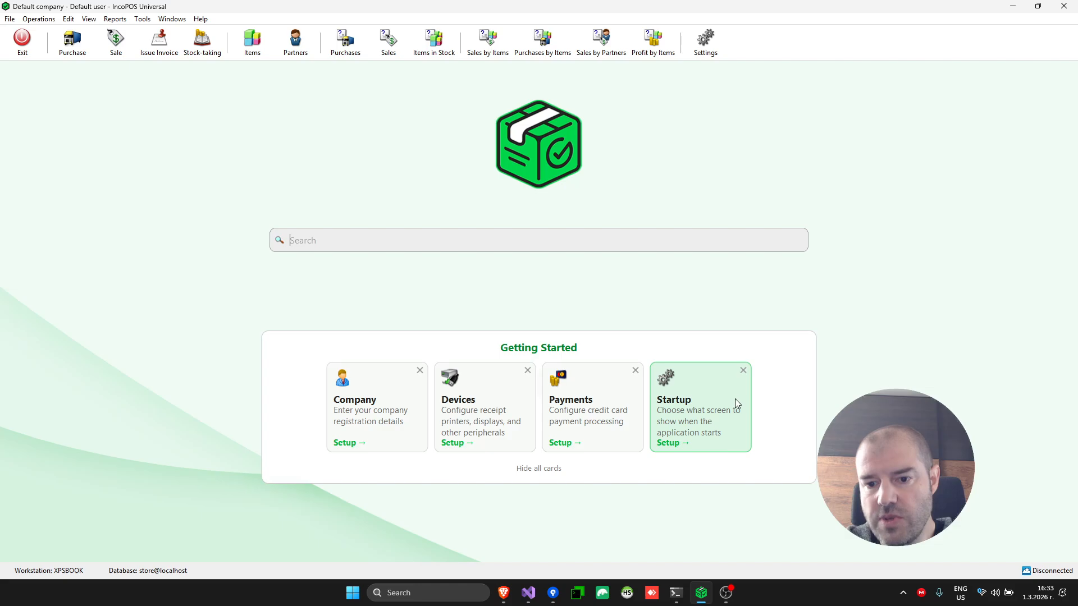
{"action": "left_click", "coordinate": [709, 414]}
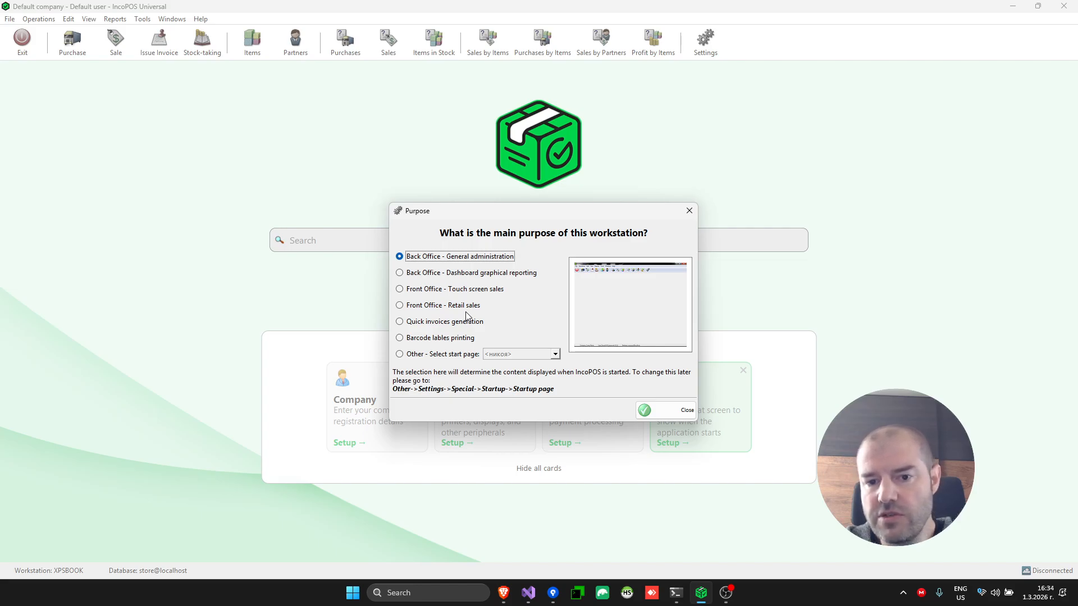
{"action": "left_click", "coordinate": [487, 291]}
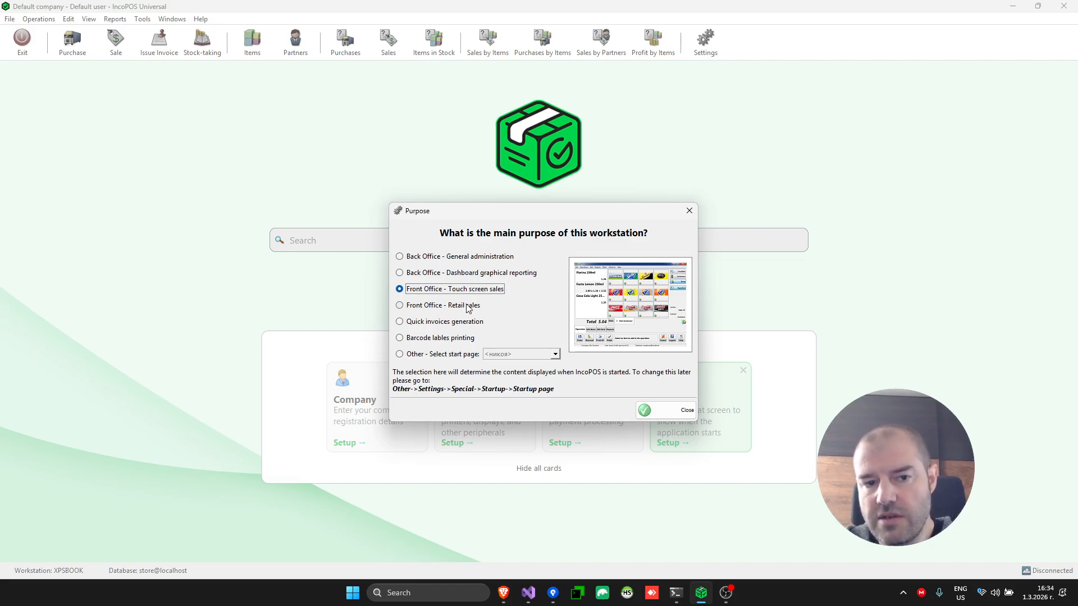
{"action": "left_click", "coordinate": [459, 309]}
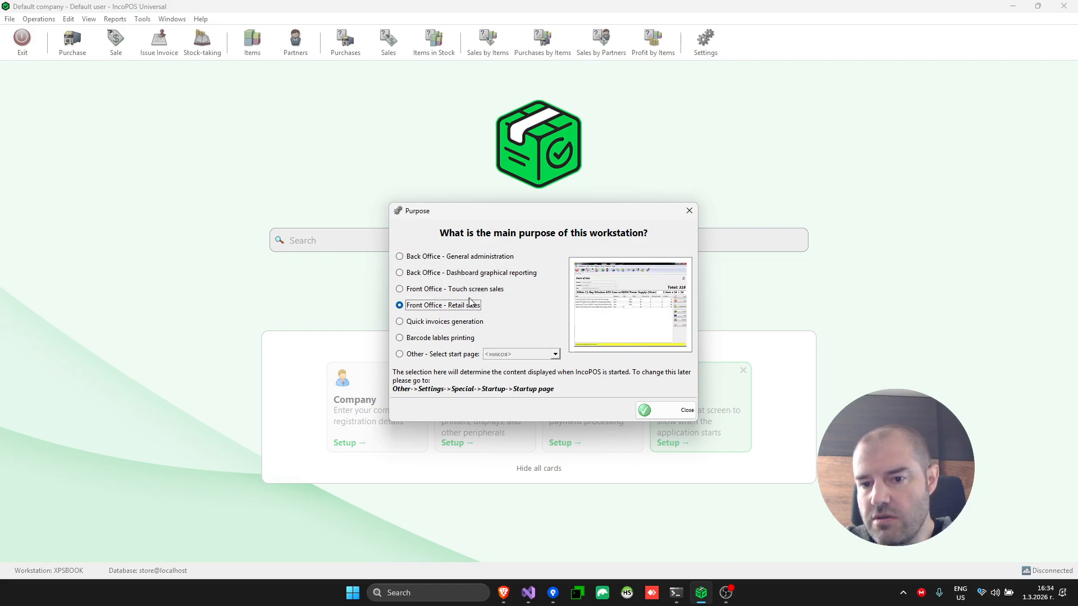
{"action": "left_click", "coordinate": [464, 292]}
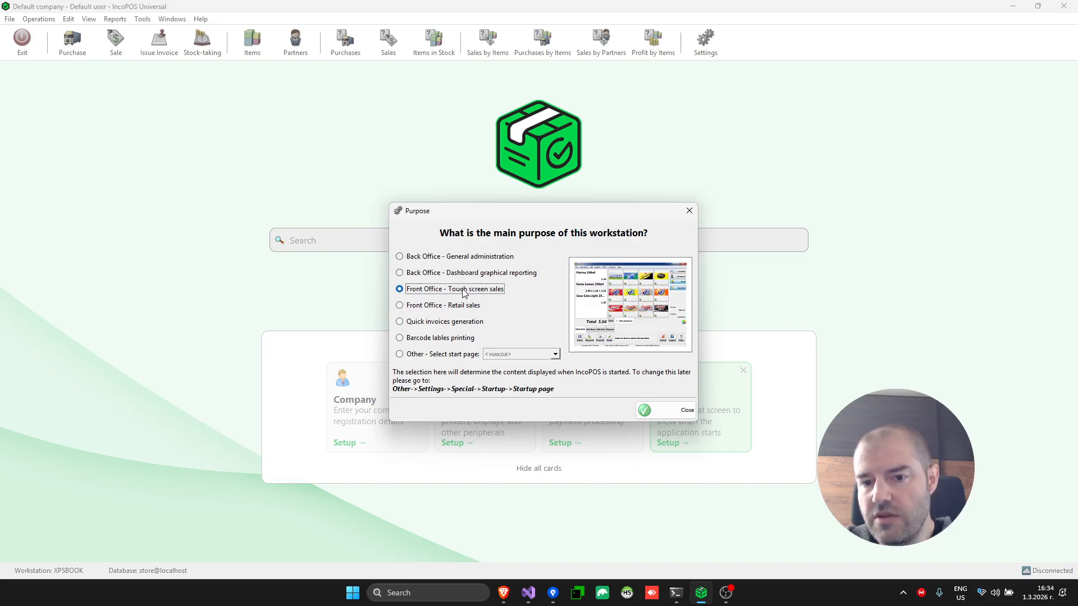
{"action": "left_click", "coordinate": [678, 416]}
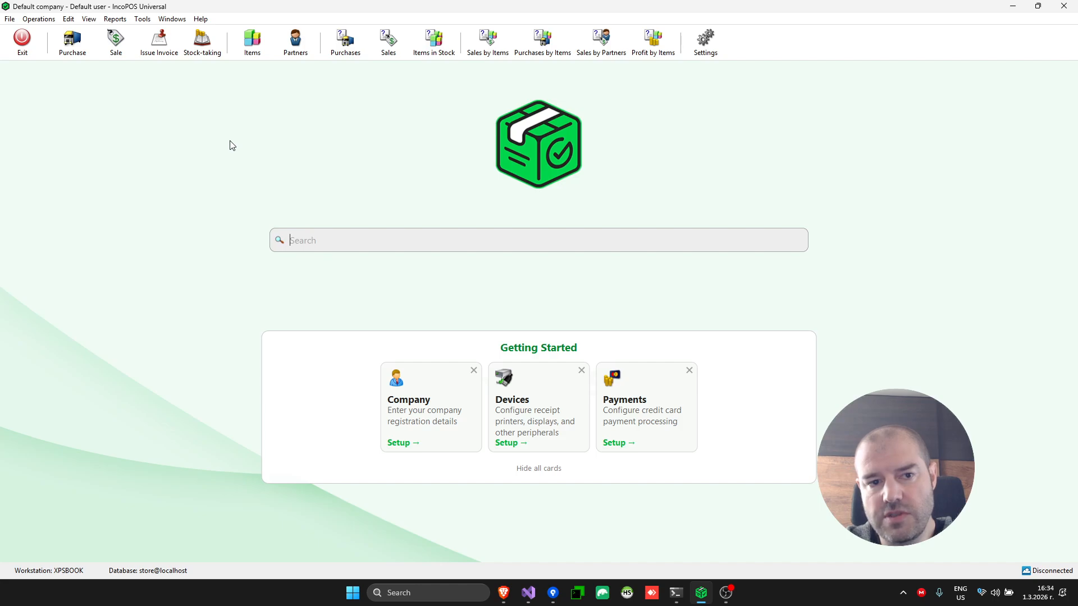
Create a sample database named store1 with the Store sample type and accept XPSBOOK as the workstation name.
{"action": "left_click", "coordinate": [10, 20]}
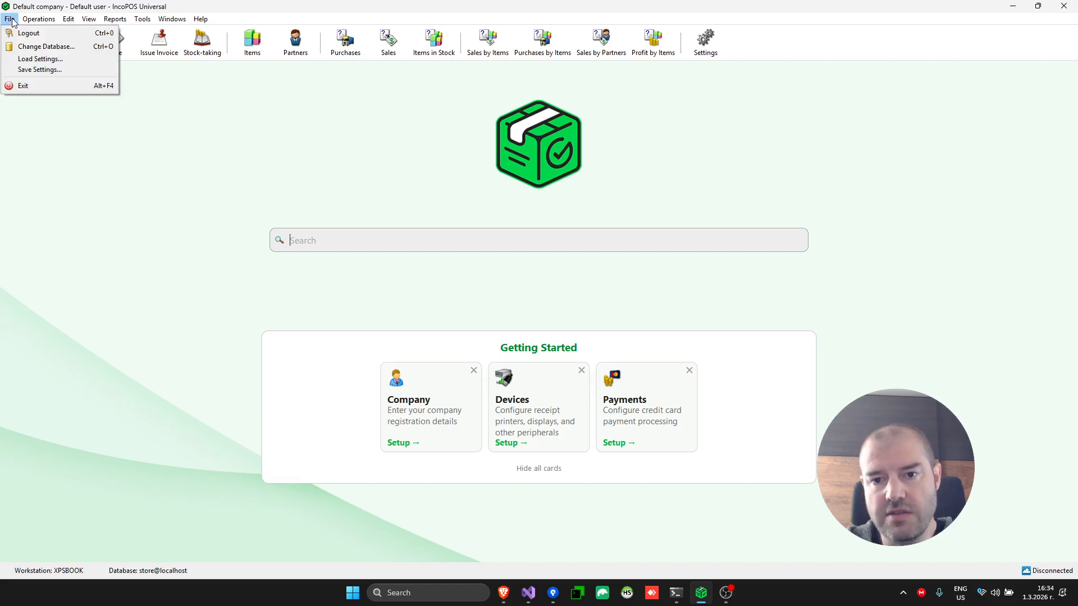
{"action": "left_click", "coordinate": [41, 49]}
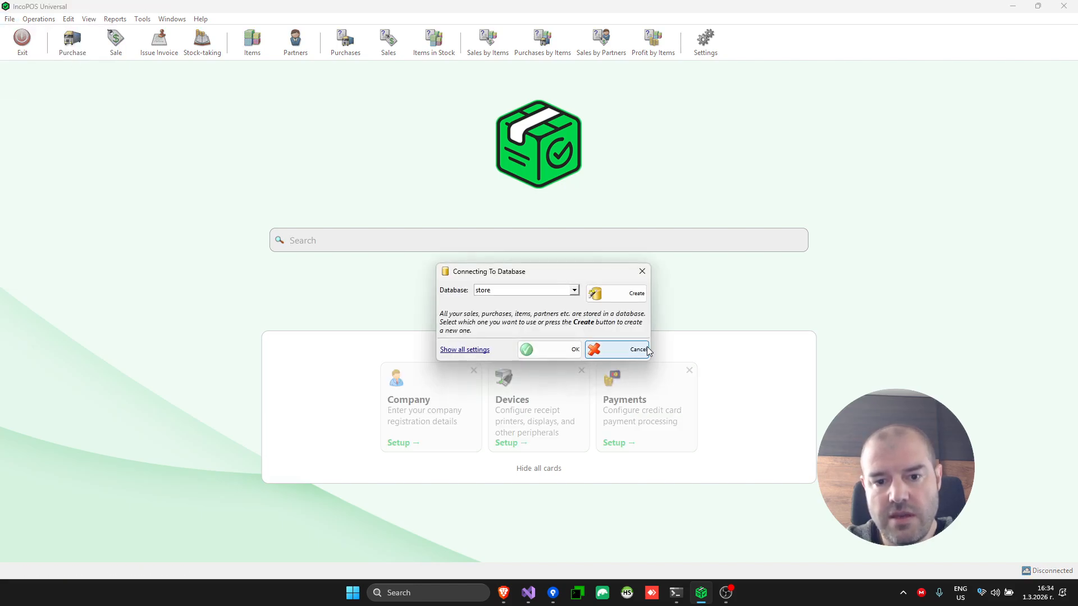
{"action": "left_click", "coordinate": [622, 297]}
{"action": "type", "text": "store1"}
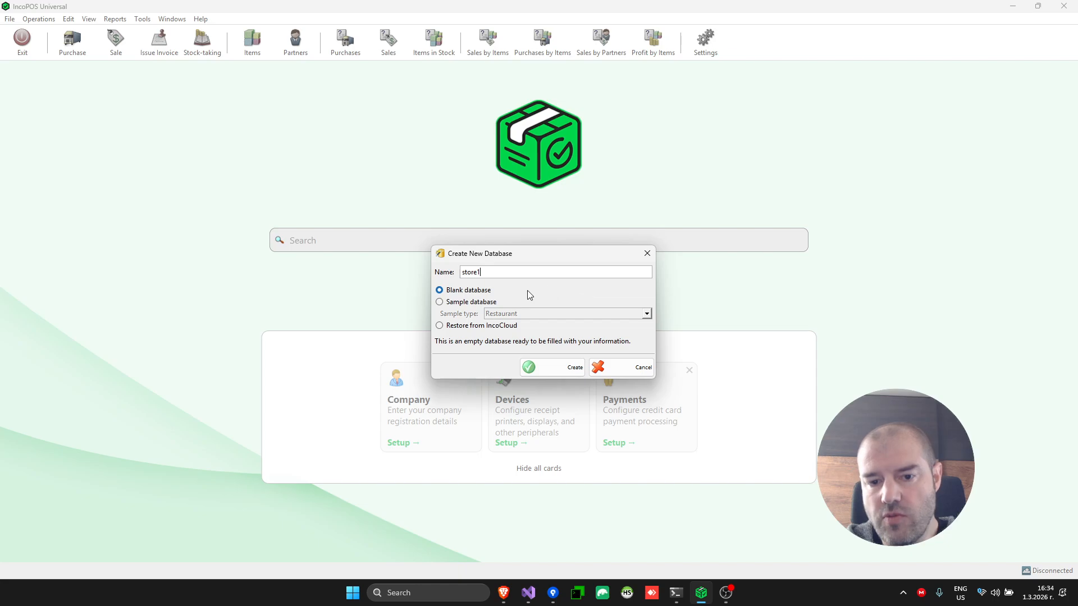
{"action": "left_click", "coordinate": [479, 306]}
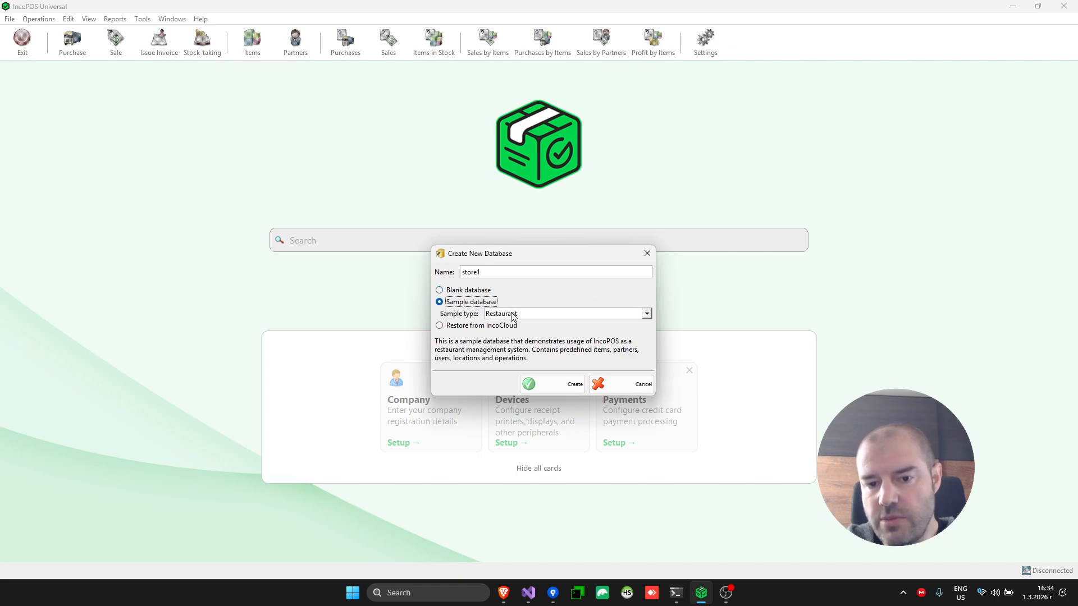
{"action": "left_click", "coordinate": [512, 314]}
{"action": "left_click", "coordinate": [515, 342]}
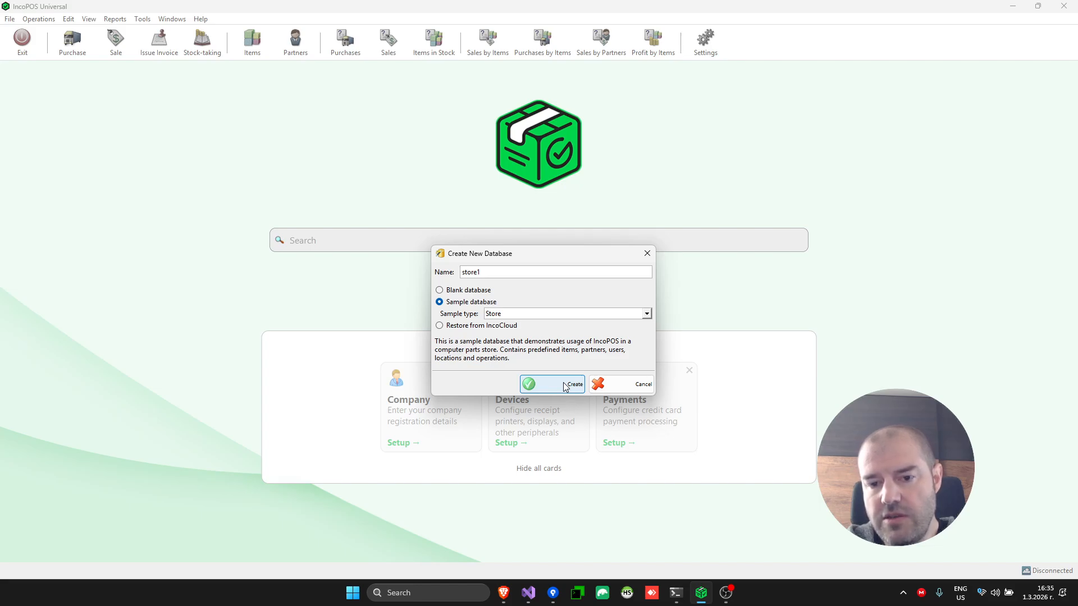
{"action": "left_click", "coordinate": [465, 290]}
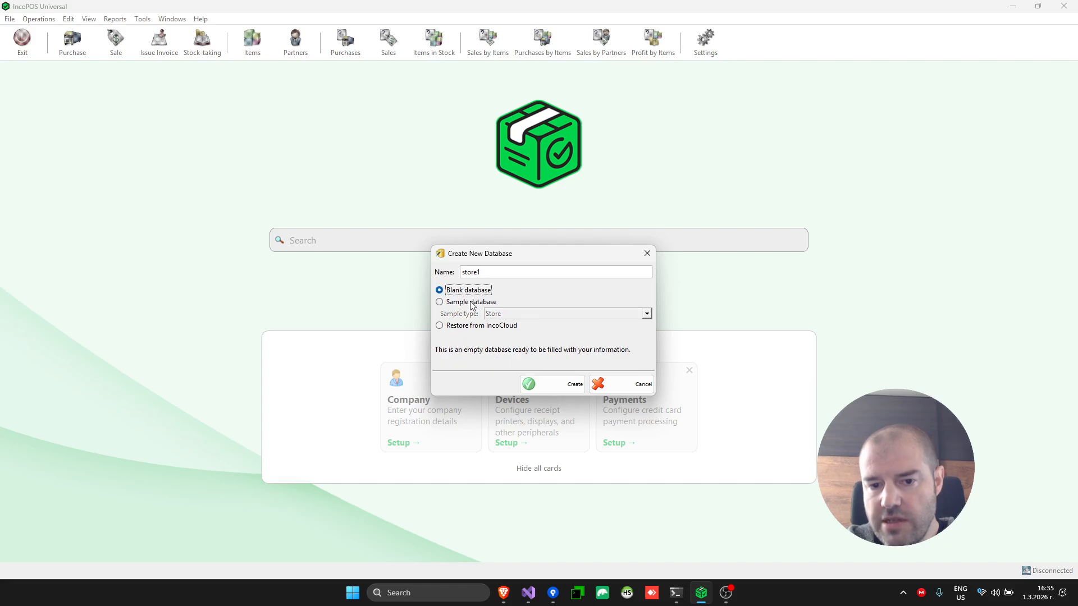
{"action": "left_click", "coordinate": [474, 305]}
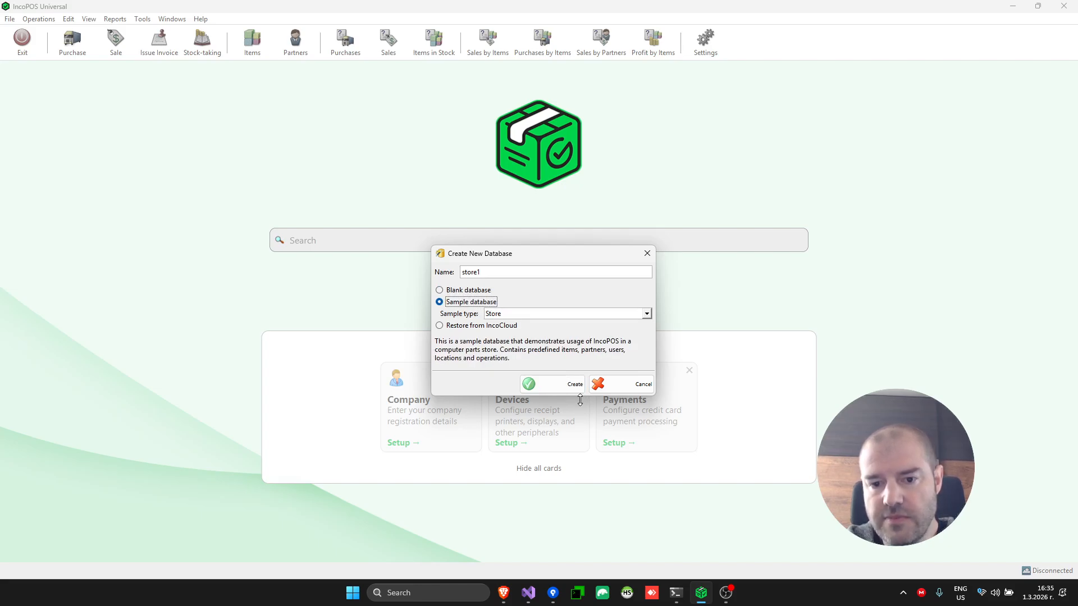
{"action": "left_click", "coordinate": [561, 388]}
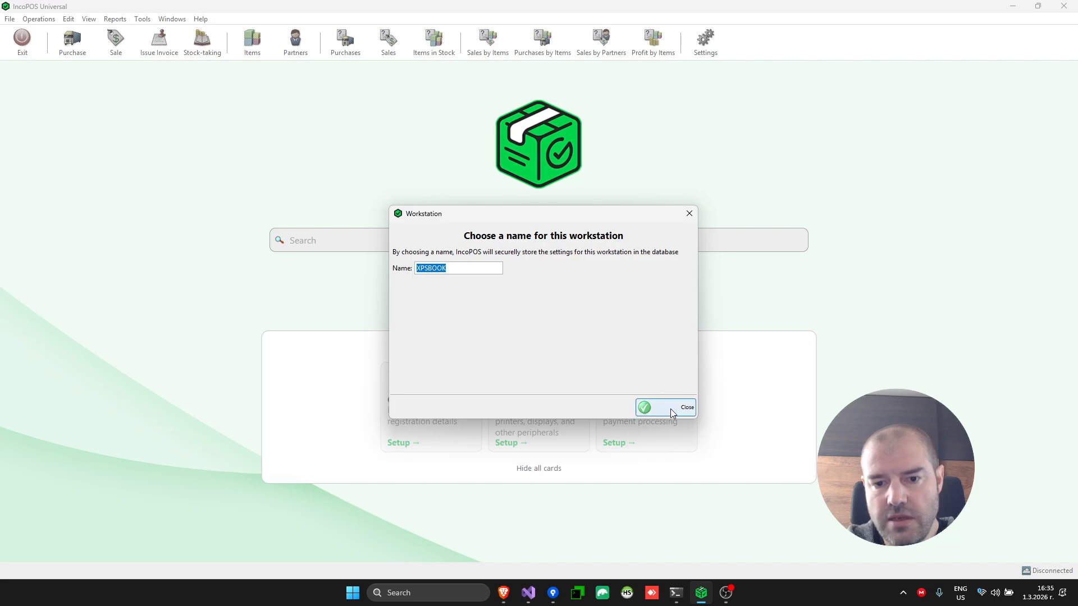
{"action": "left_click", "coordinate": [670, 409]}
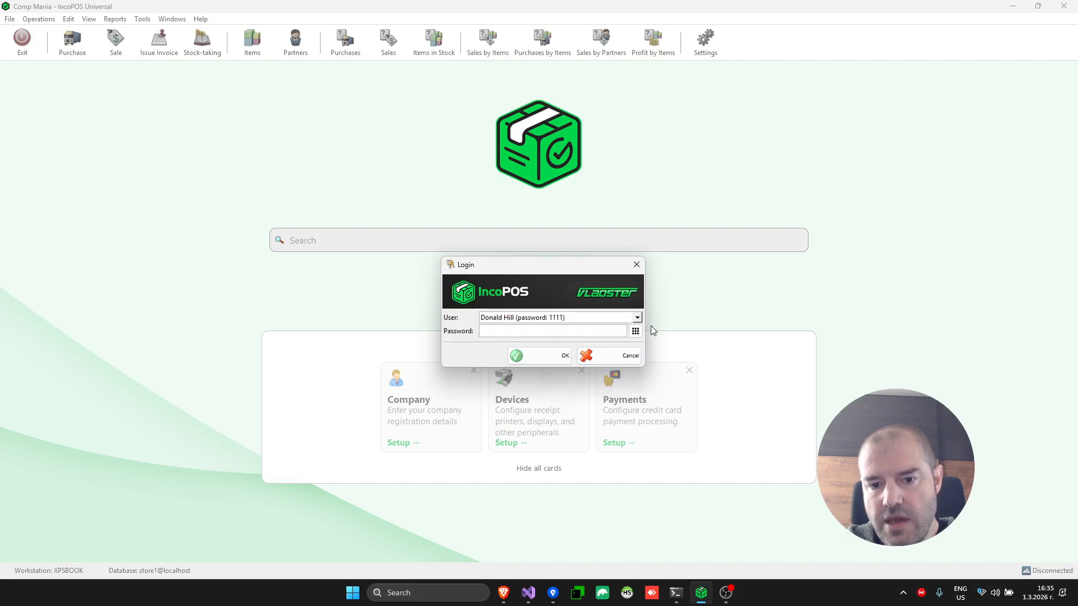
Check the available login users, keep the preselected one, and log in with that user's account password.
{"action": "left_click", "coordinate": [621, 319]}
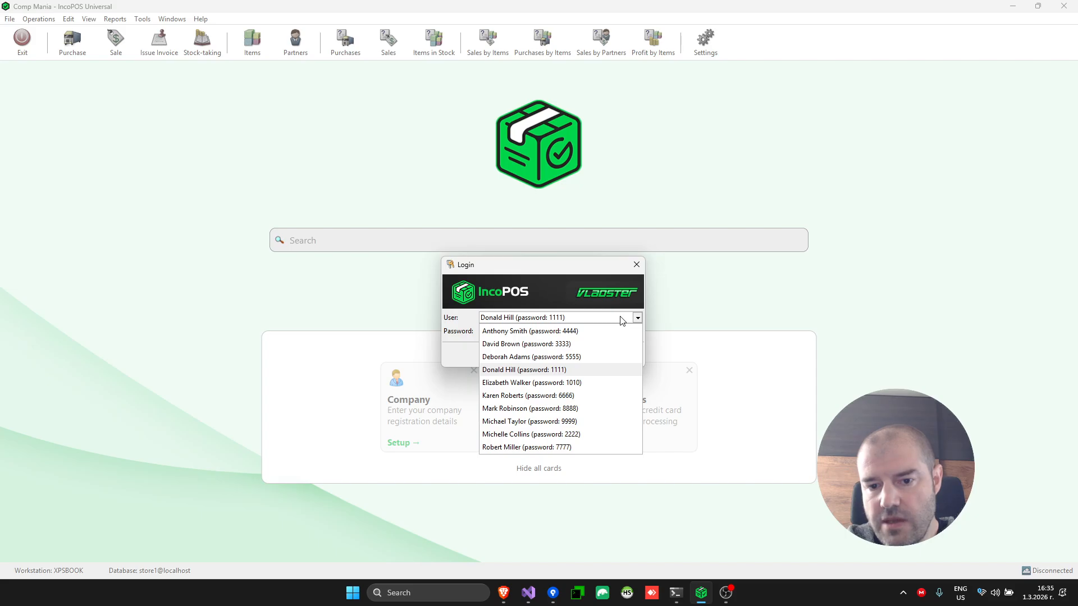
{"action": "left_click", "coordinate": [622, 319]}
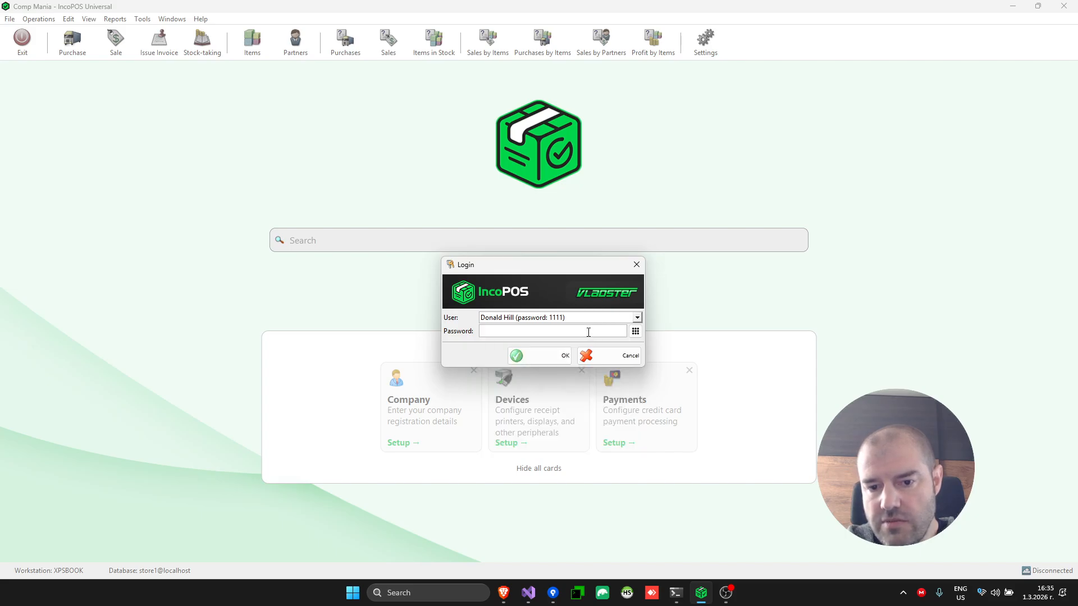
{"action": "type", "text": "1"}
{"action": "left_click", "coordinate": [547, 360]}
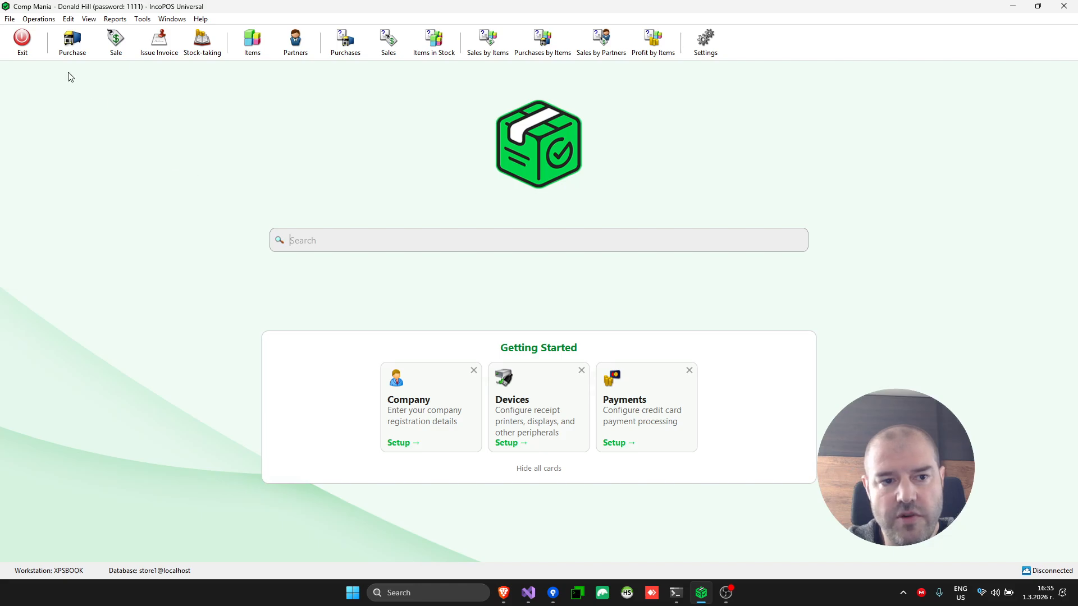
View the standard Sale form and close it without entering anything.
{"action": "left_click", "coordinate": [39, 19]}
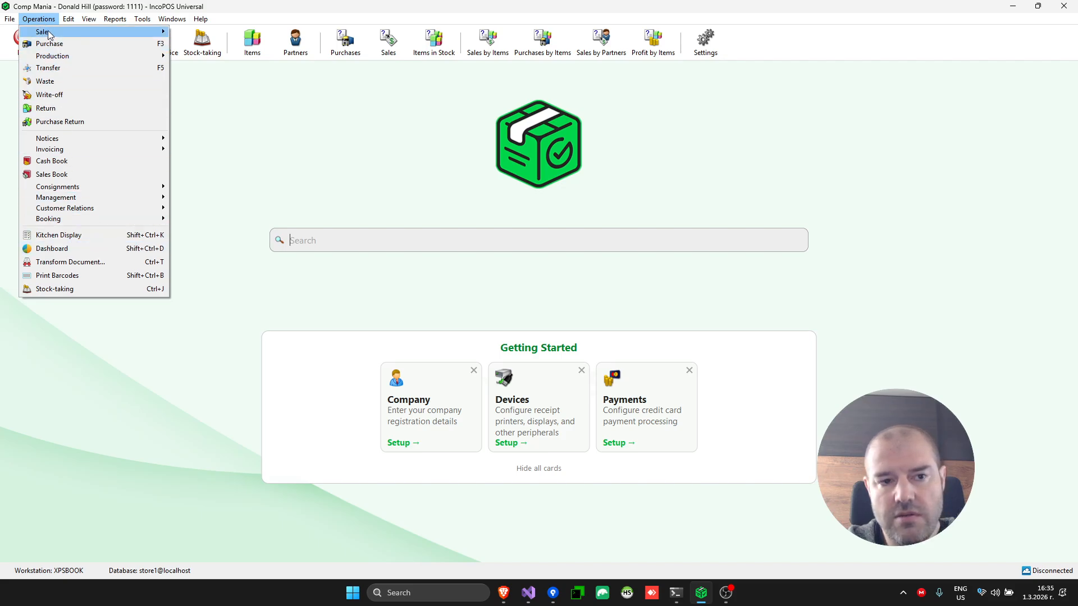
{"action": "mouse_move", "coordinate": [49, 32]}
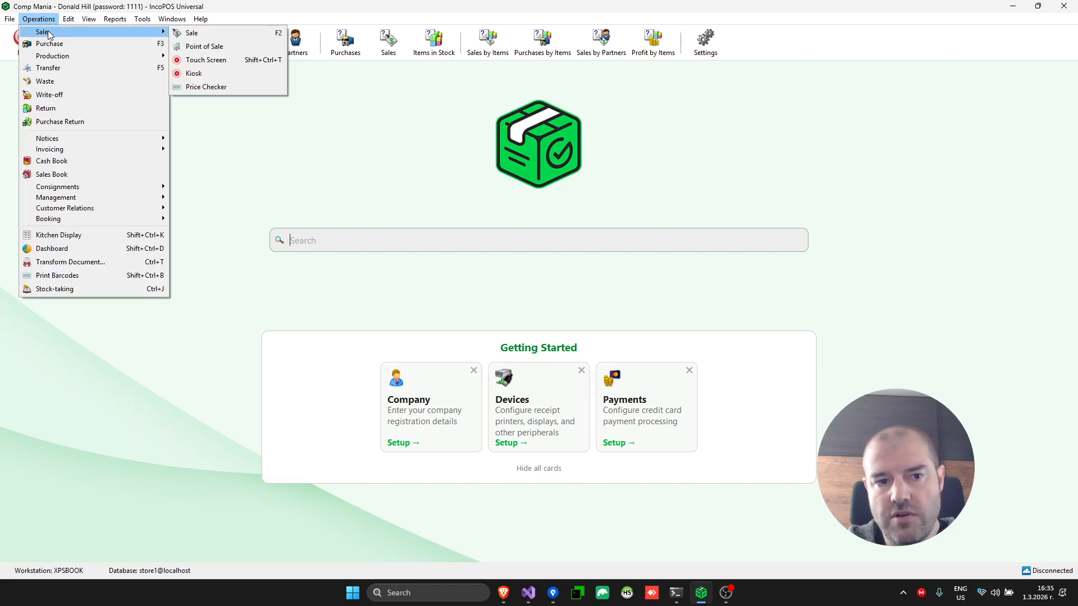
{"action": "mouse_move", "coordinate": [164, 23]}
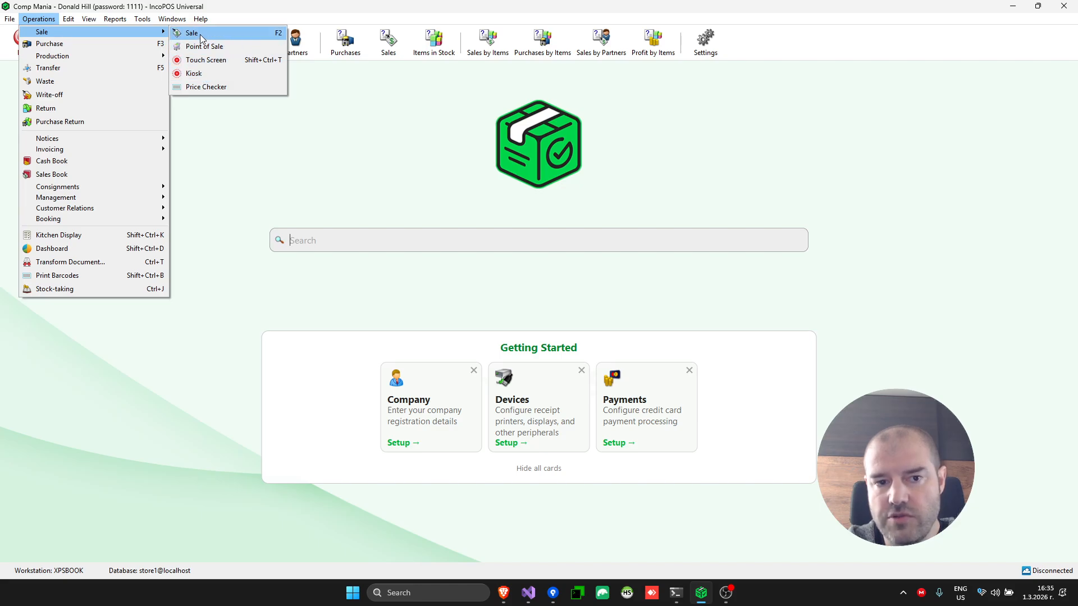
{"action": "left_click", "coordinate": [200, 36]}
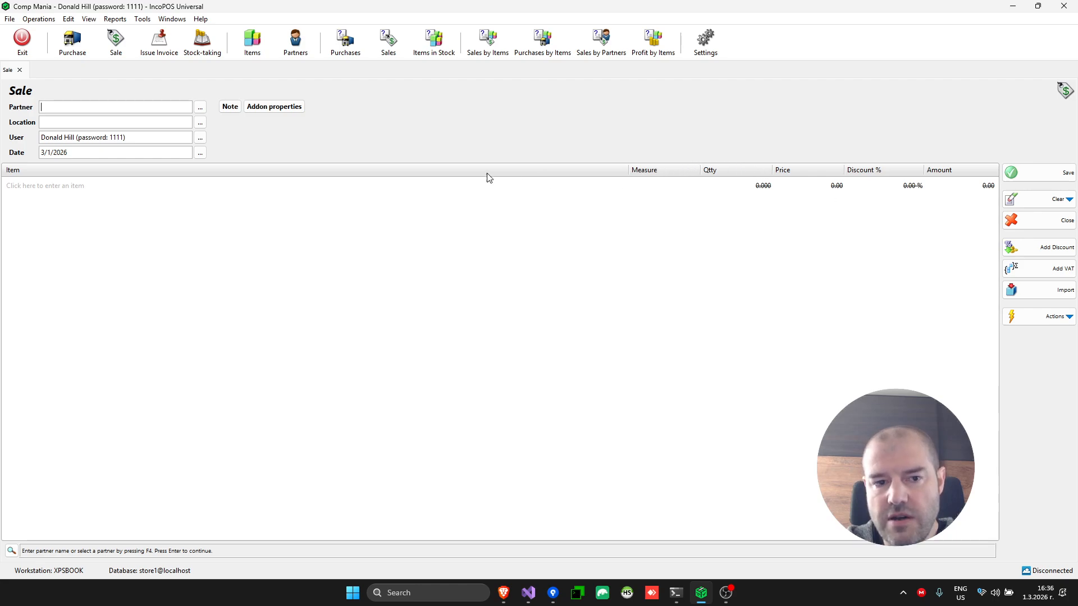
{"action": "left_click", "coordinate": [19, 70]}
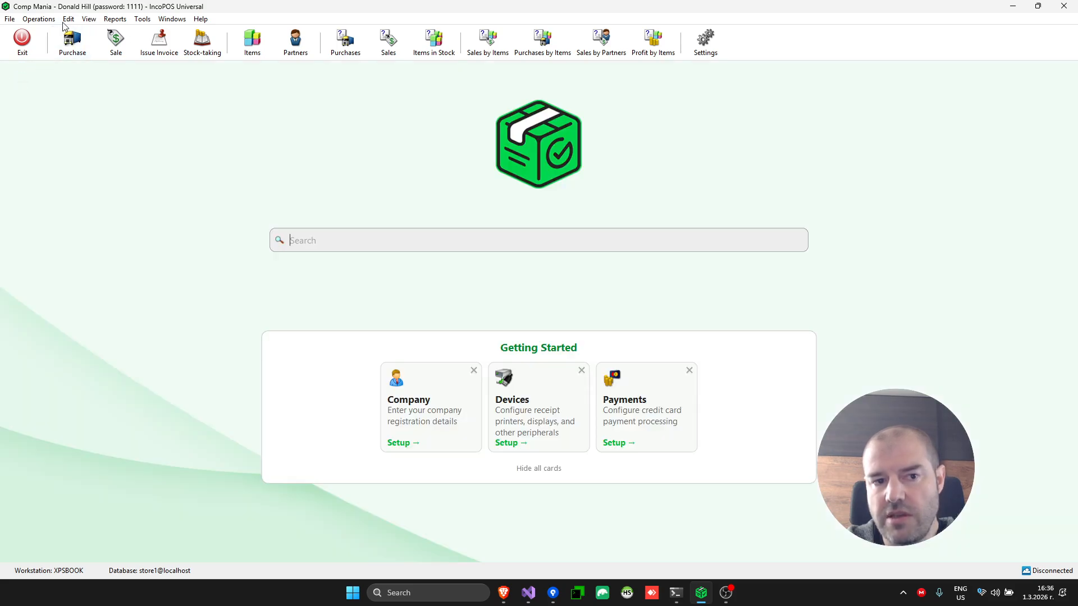
Start a Point of Sale operation for partner Cisco Systems, Inc. at location Shop Sofia 3, keeping the logged-in user.
{"action": "left_click", "coordinate": [39, 19]}
{"action": "mouse_move", "coordinate": [113, 32]}
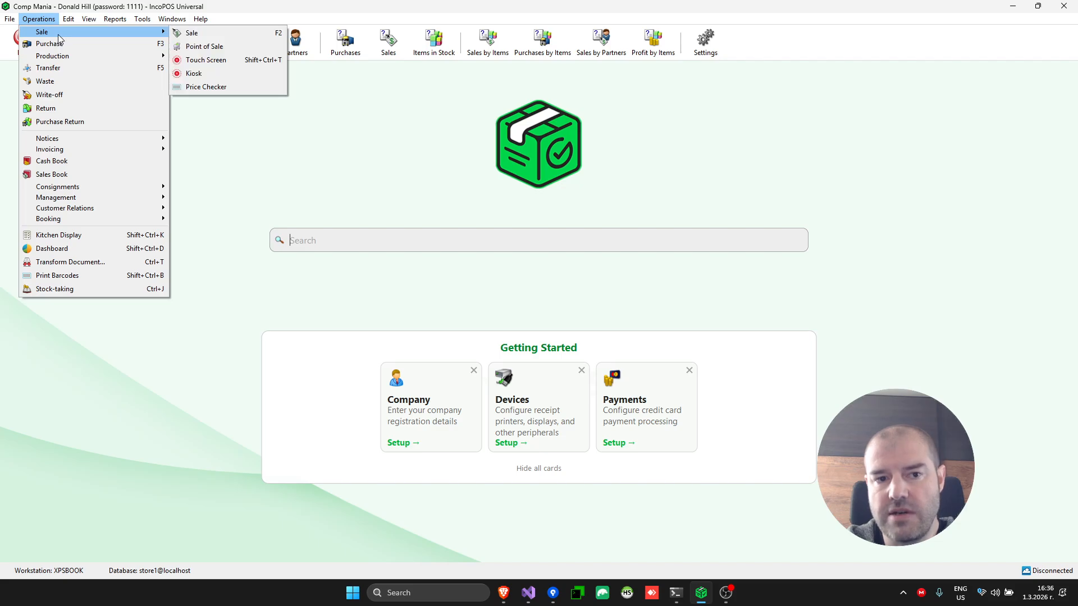
{"action": "left_click", "coordinate": [213, 49]}
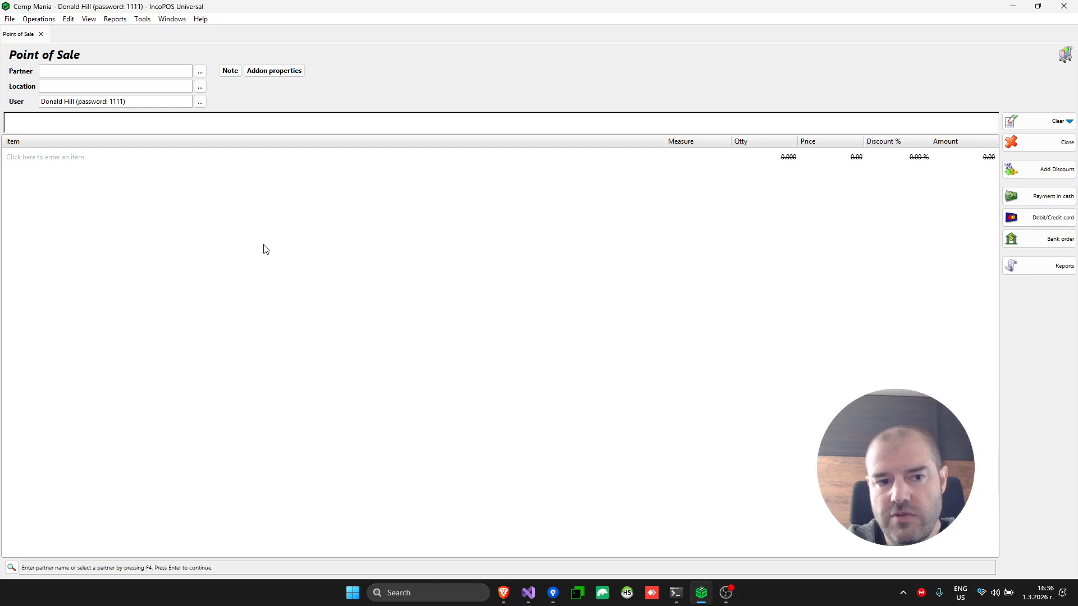
{"action": "key", "text": "F4"}
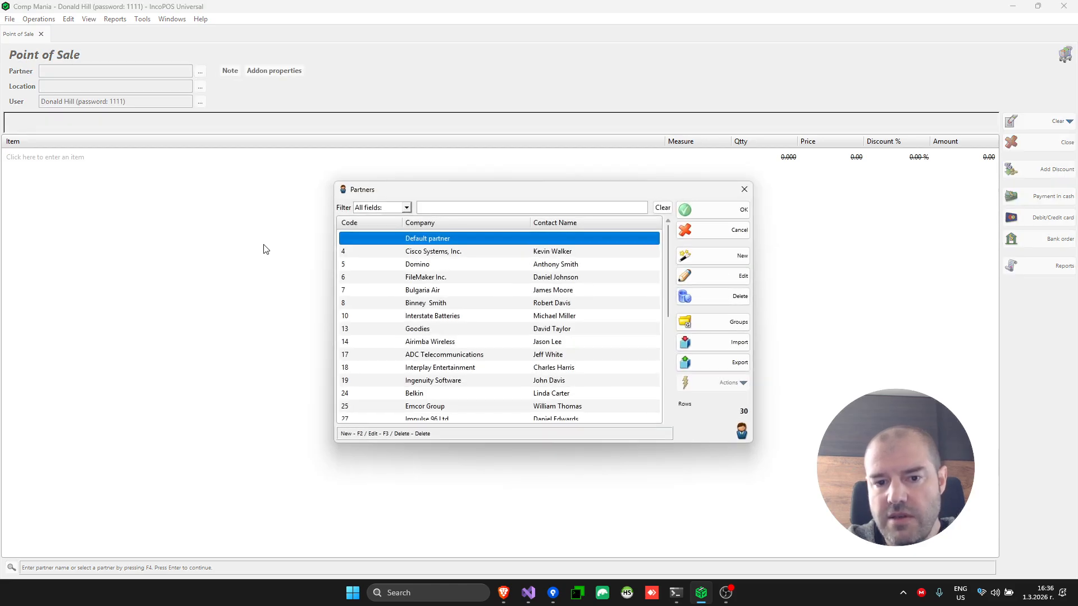
{"action": "key", "text": "Down"}
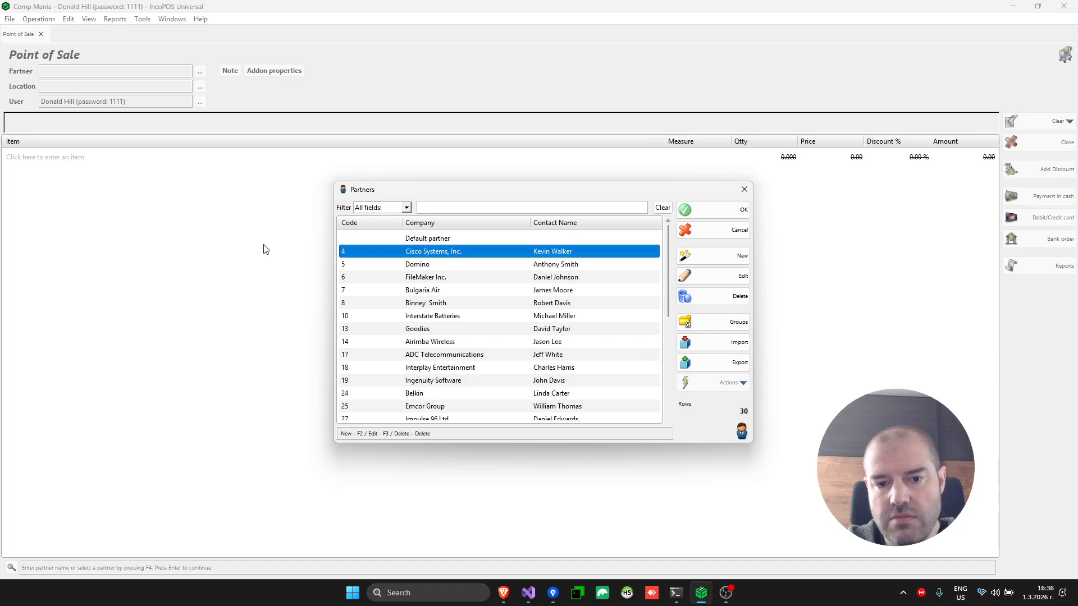
{"action": "key", "text": "Return"}
{"action": "key", "text": "F4"}
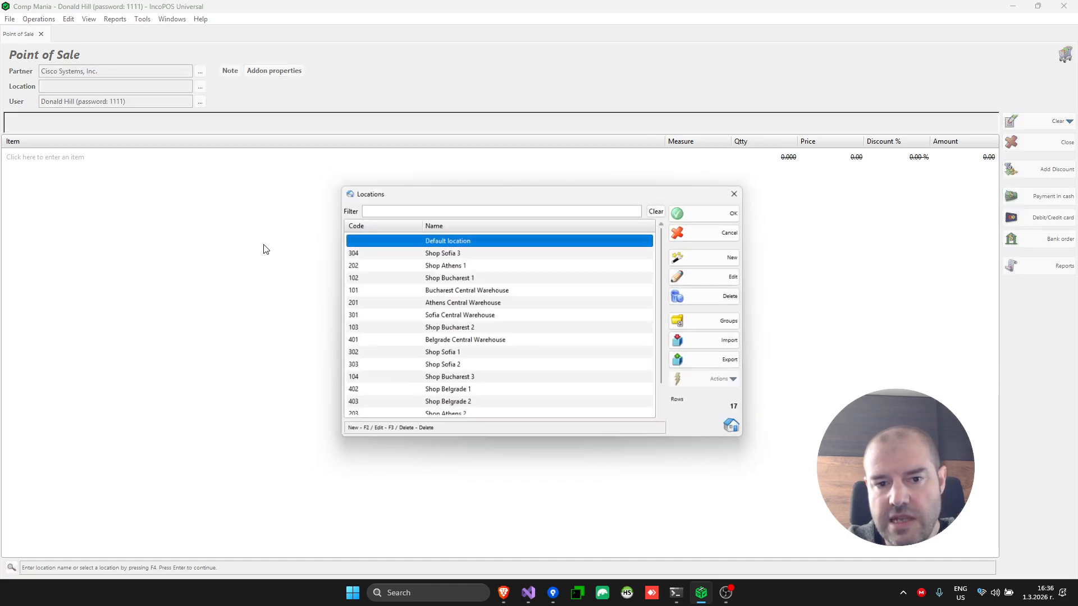
{"action": "key", "text": "Down"}
{"action": "key", "text": "Return"}
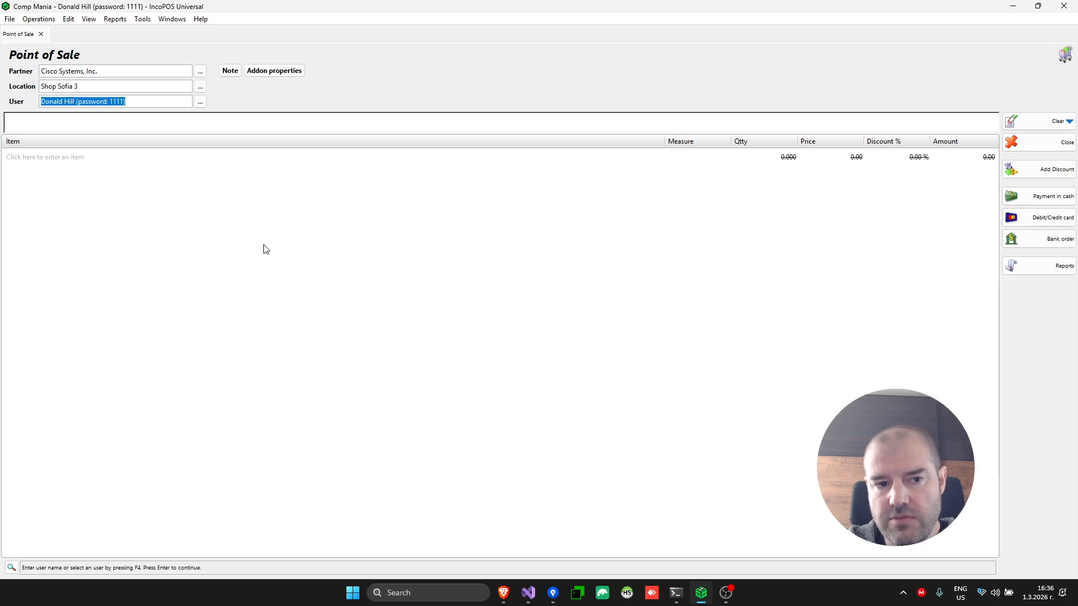
{"action": "key", "text": "Return"}
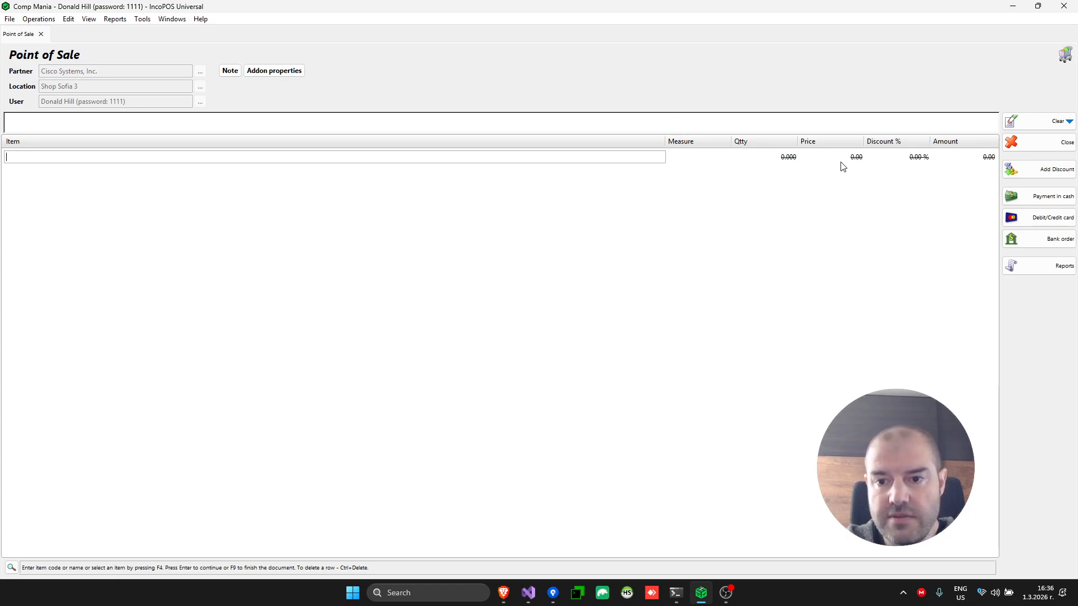
Add one 16-Port 10/100Mbps Fast Ethernet Switch to the sale from the items list.
{"action": "key", "text": "F4"}
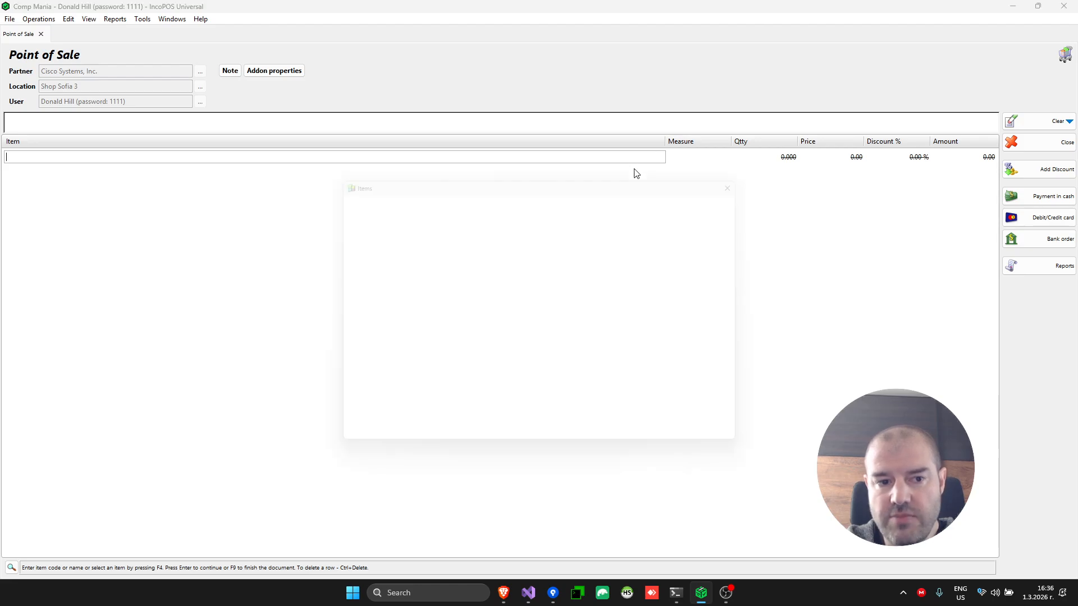
{"action": "key", "text": "Down"}
{"action": "key", "text": "Down"}
{"action": "key", "text": "Return"}
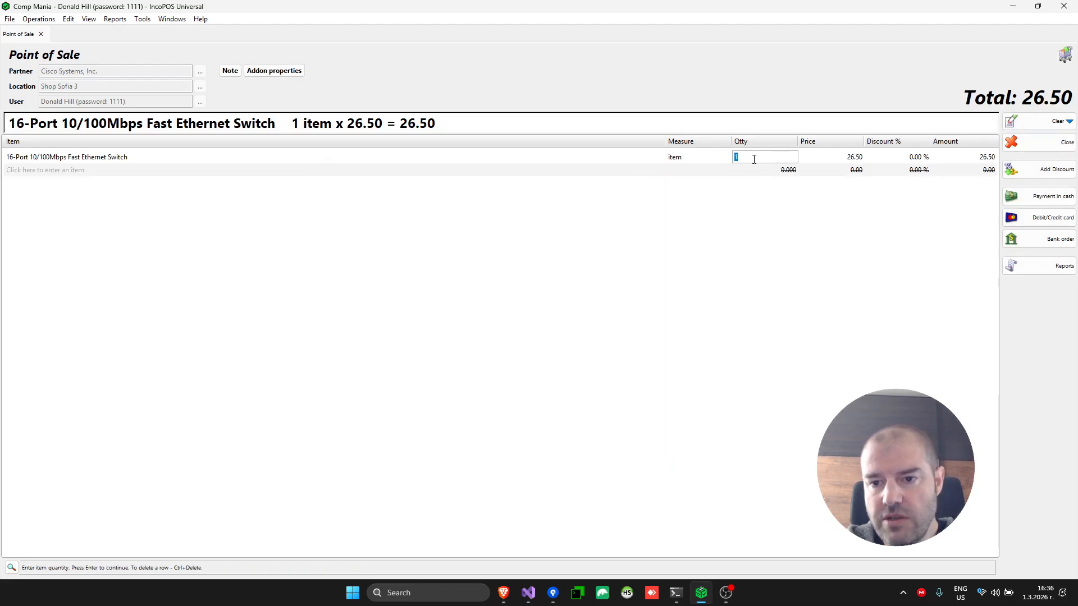
{"action": "key", "text": "Return"}
Inspect the switch row's editable quantity, item and discount cells, and exit the Point of Sale without saving the sale.
{"action": "left_click", "coordinate": [777, 156]}
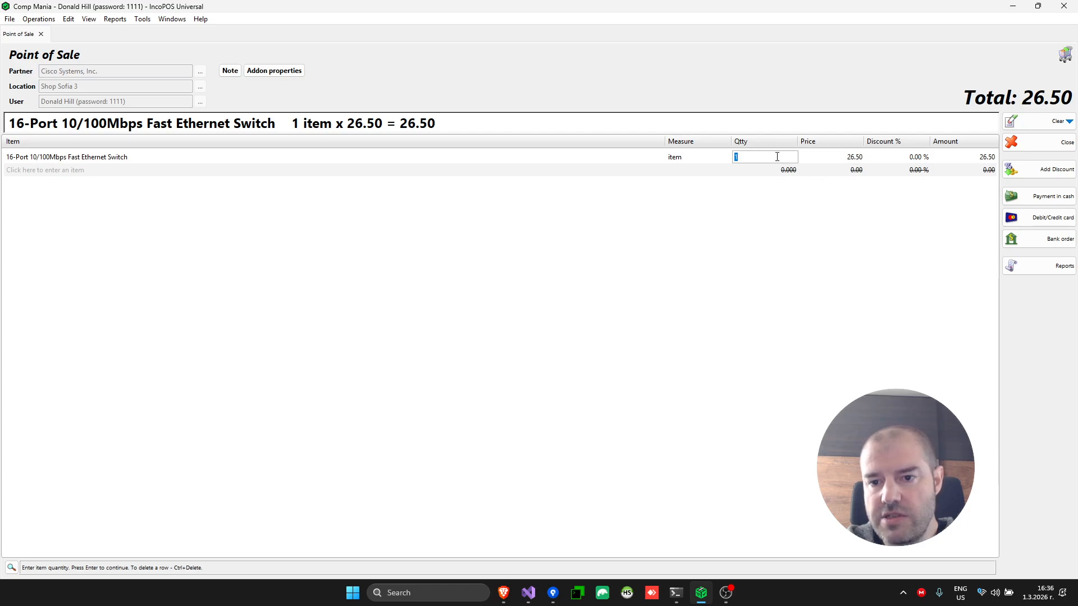
{"action": "left_click", "coordinate": [508, 153]}
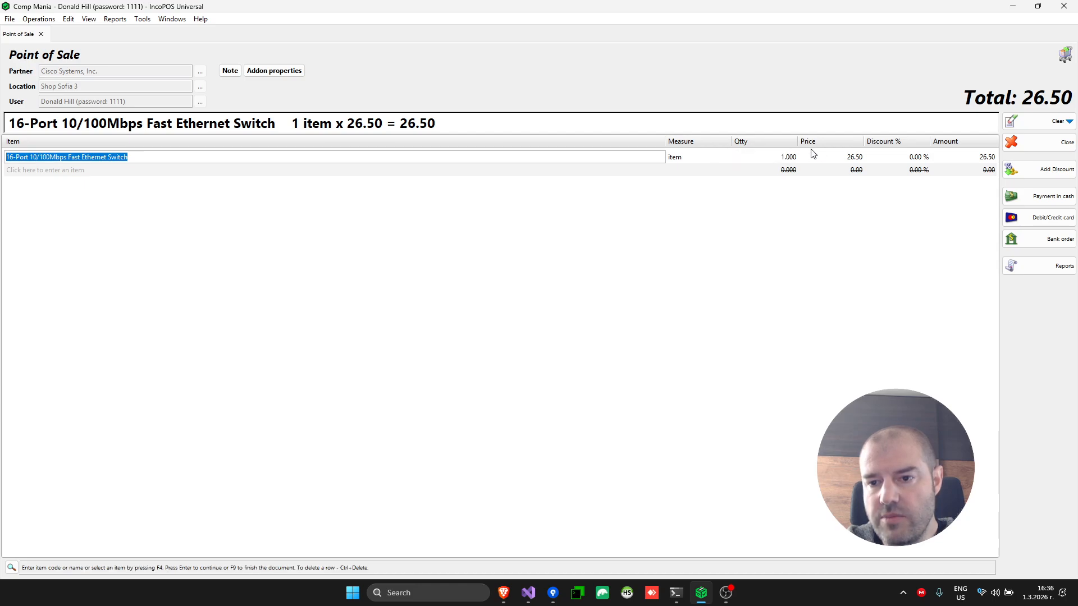
{"action": "left_click", "coordinate": [910, 156]}
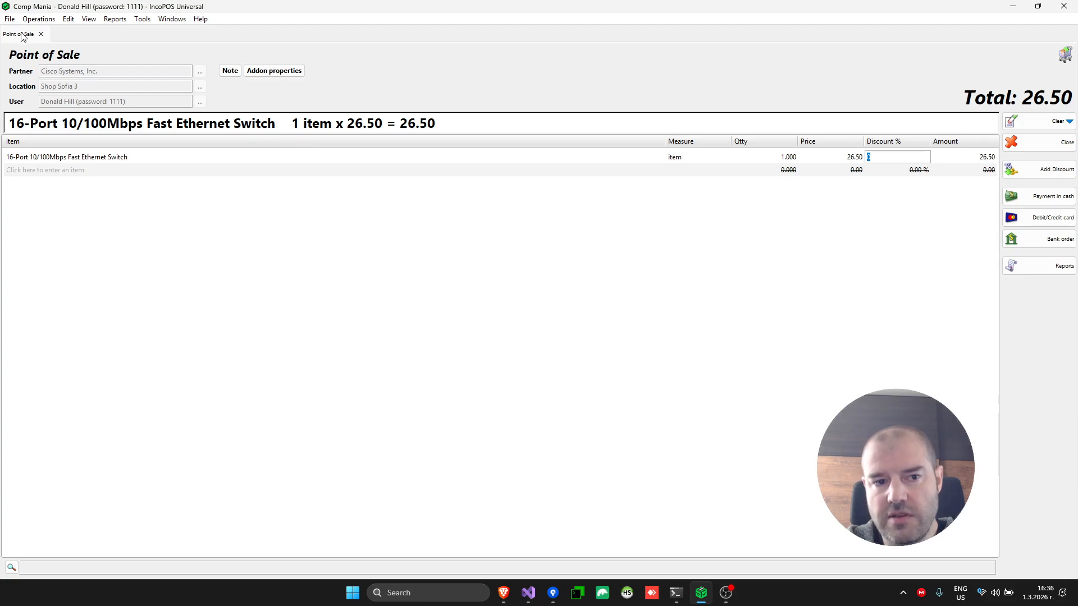
{"action": "left_click", "coordinate": [41, 34]}
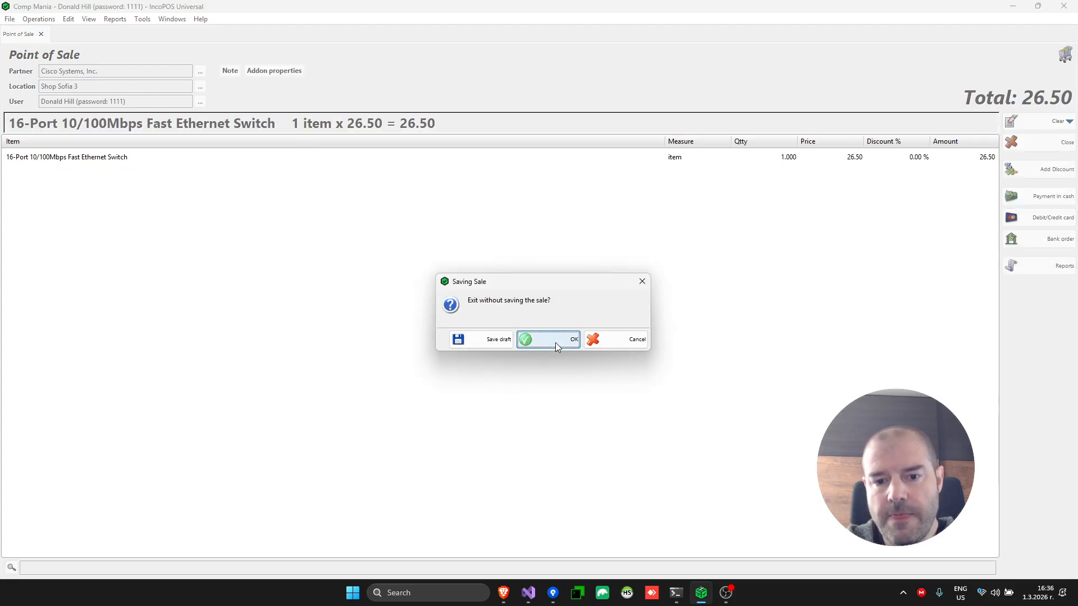
{"action": "left_click", "coordinate": [555, 341]}
Open the Touch Screen sale mode.
{"action": "left_click", "coordinate": [53, 19]}
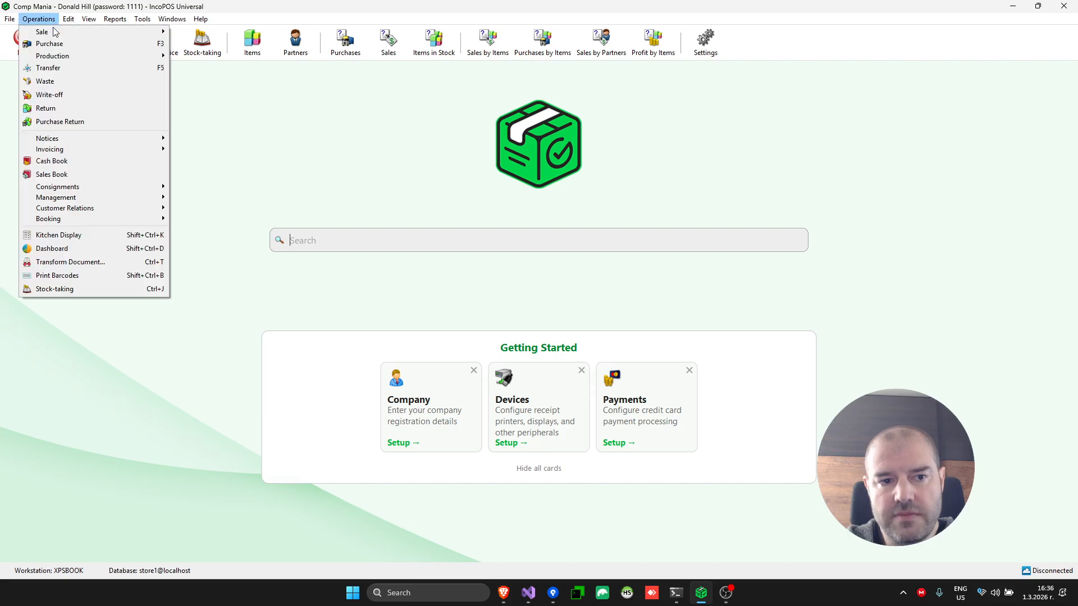
{"action": "mouse_move", "coordinate": [90, 38]}
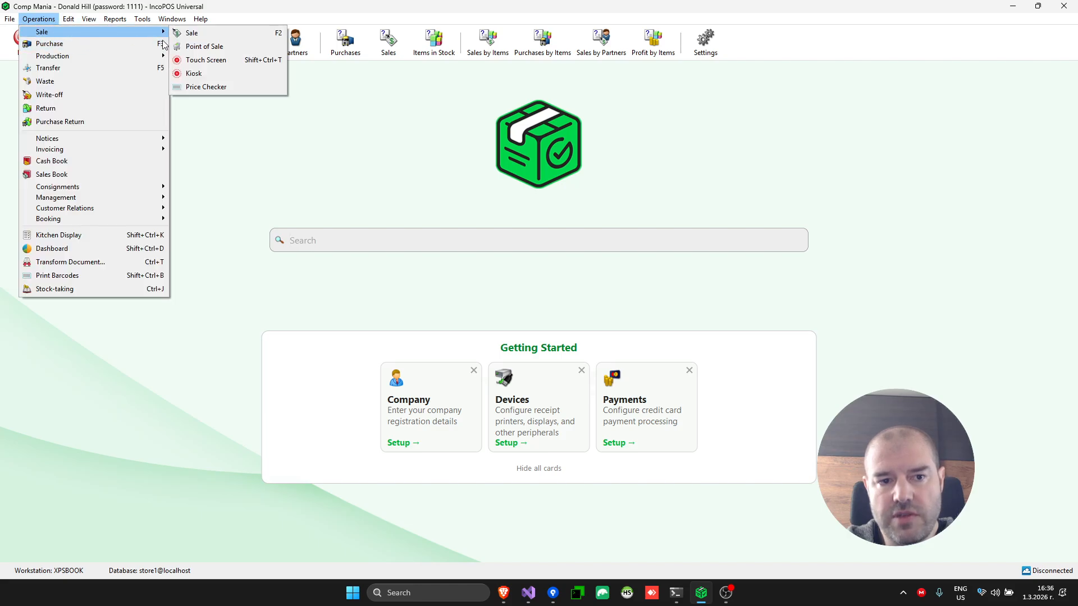
{"action": "left_click", "coordinate": [206, 62]}
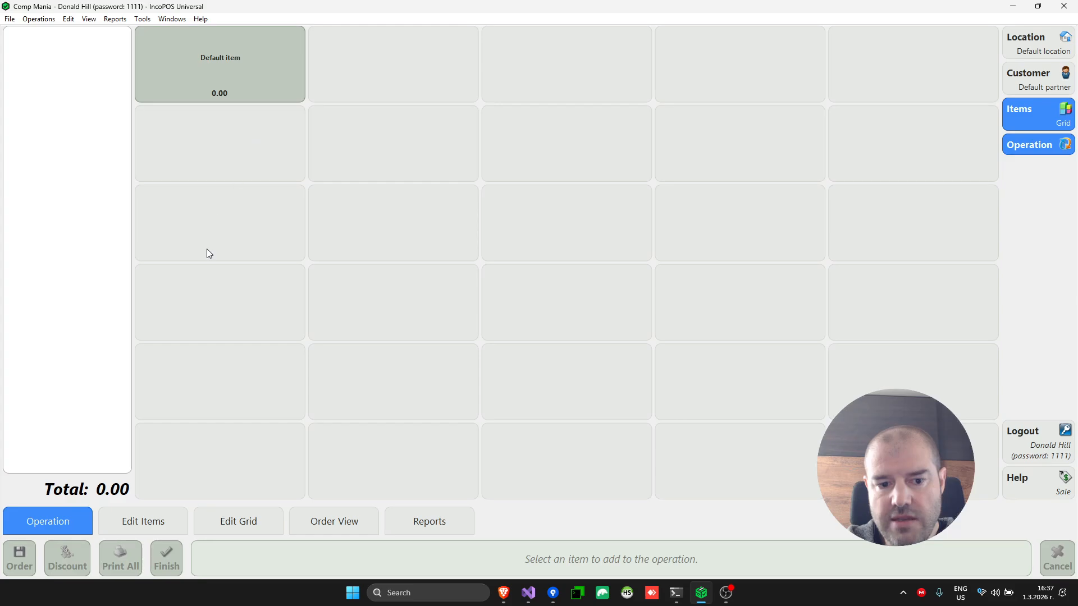
Add the 16-Port Fast Ethernet Switch, 256MB USB Wristband Flash Drive and Color LED Moving Message Sign to the item grid's second row.
{"action": "left_click", "coordinate": [161, 523]}
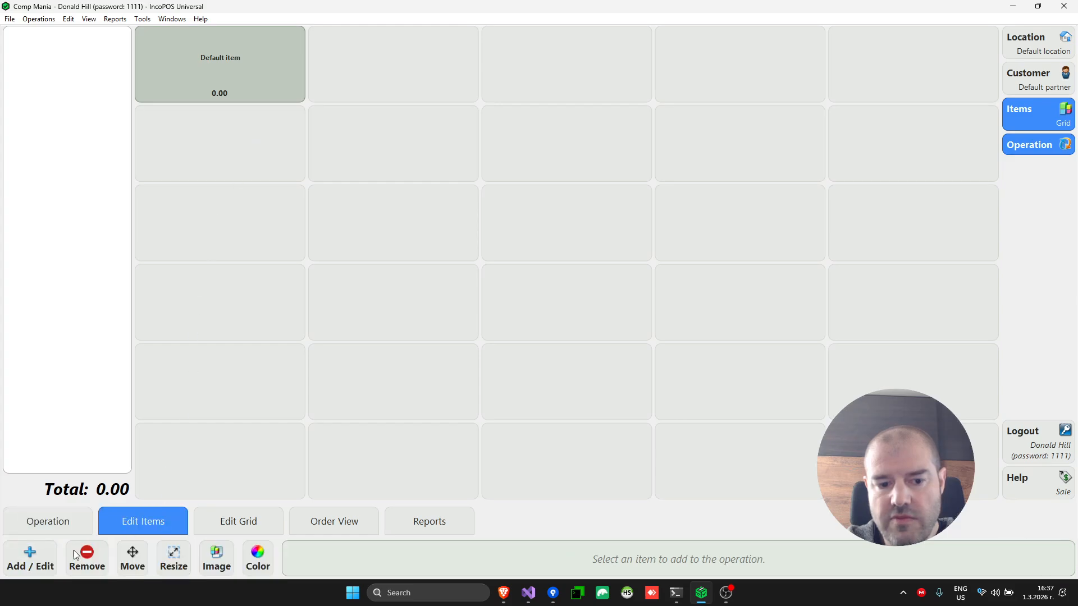
{"action": "left_click", "coordinate": [44, 565]}
{"action": "left_click", "coordinate": [266, 159]}
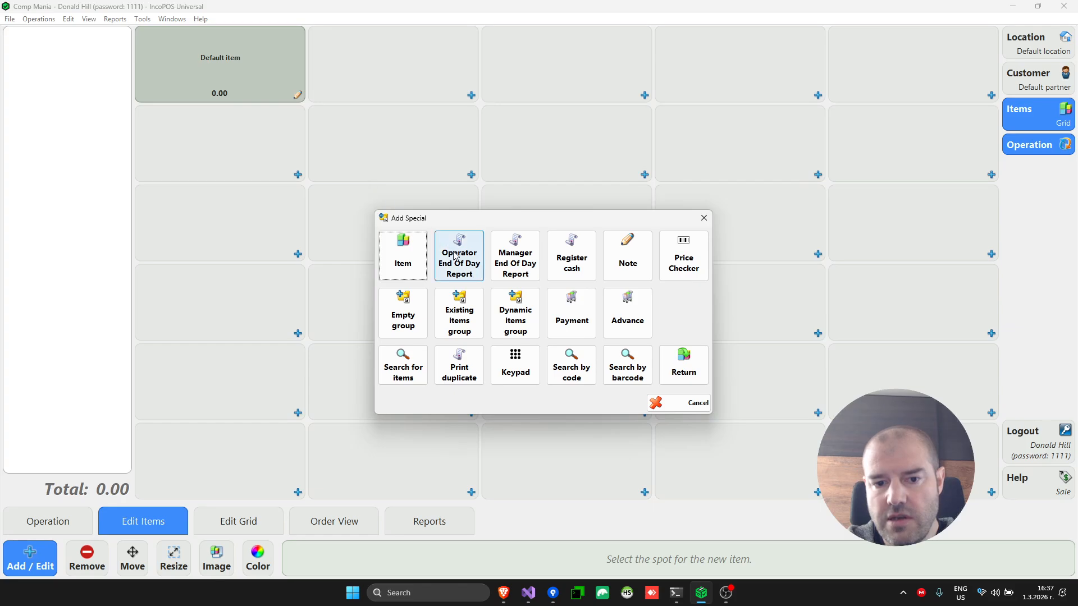
{"action": "left_click", "coordinate": [410, 267]}
{"action": "left_click", "coordinate": [470, 251]}
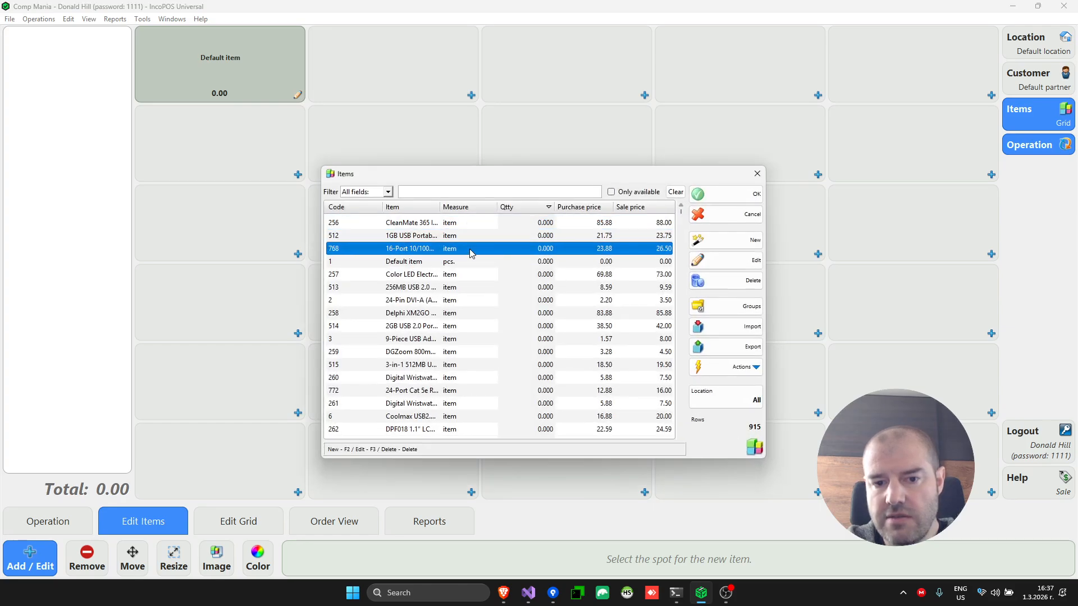
{"action": "key", "text": "shift+Down"}
{"action": "key", "text": "shift+Down"}
{"action": "key", "text": "shift+Down"}
{"action": "key", "text": "Return"}
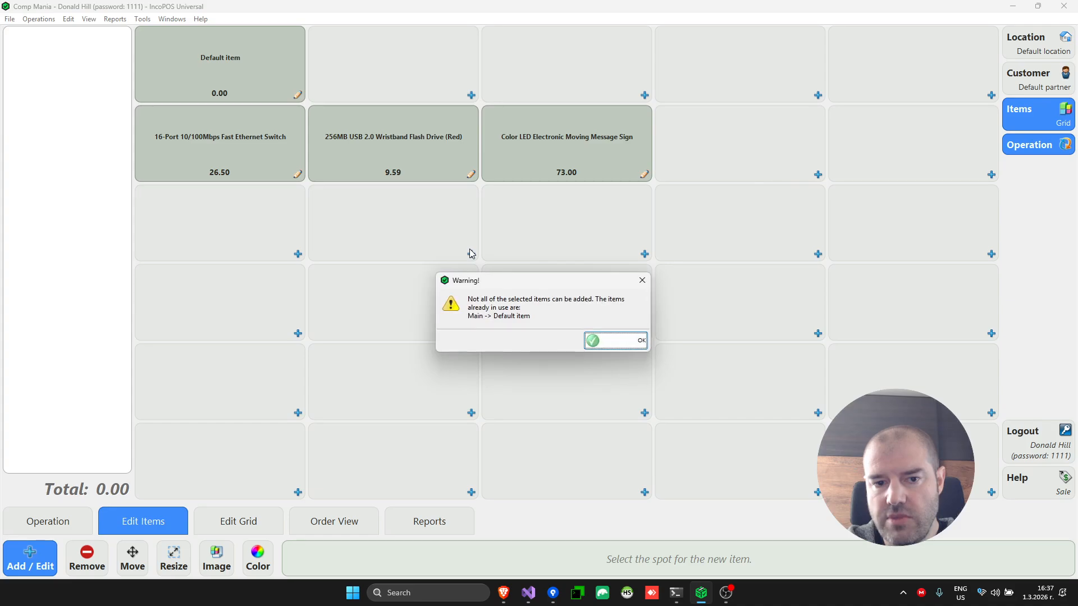
{"action": "left_click", "coordinate": [617, 342]}
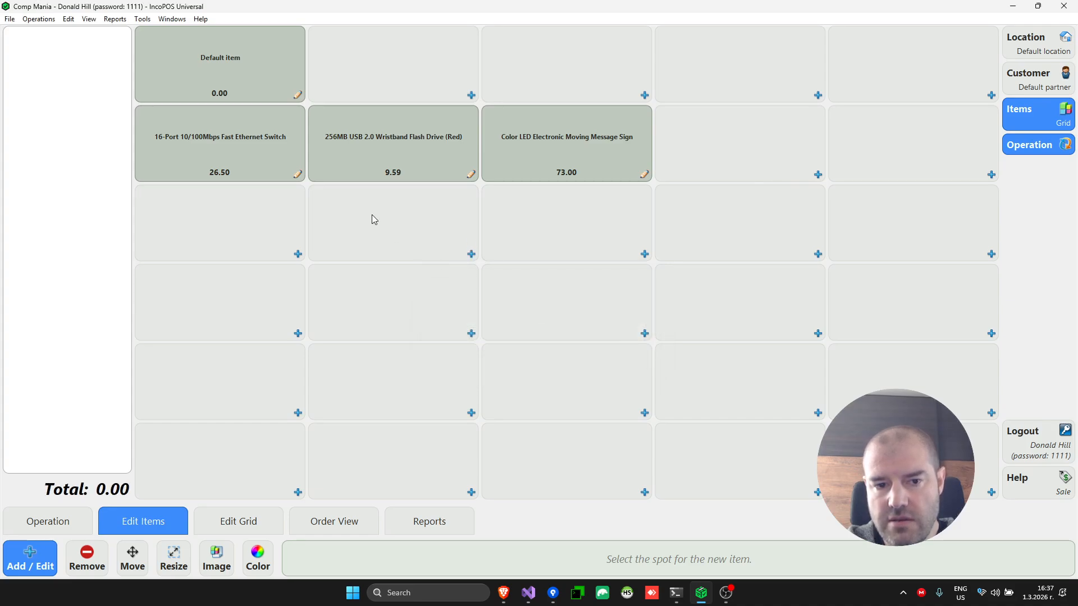
{"action": "left_click", "coordinate": [20, 568]}
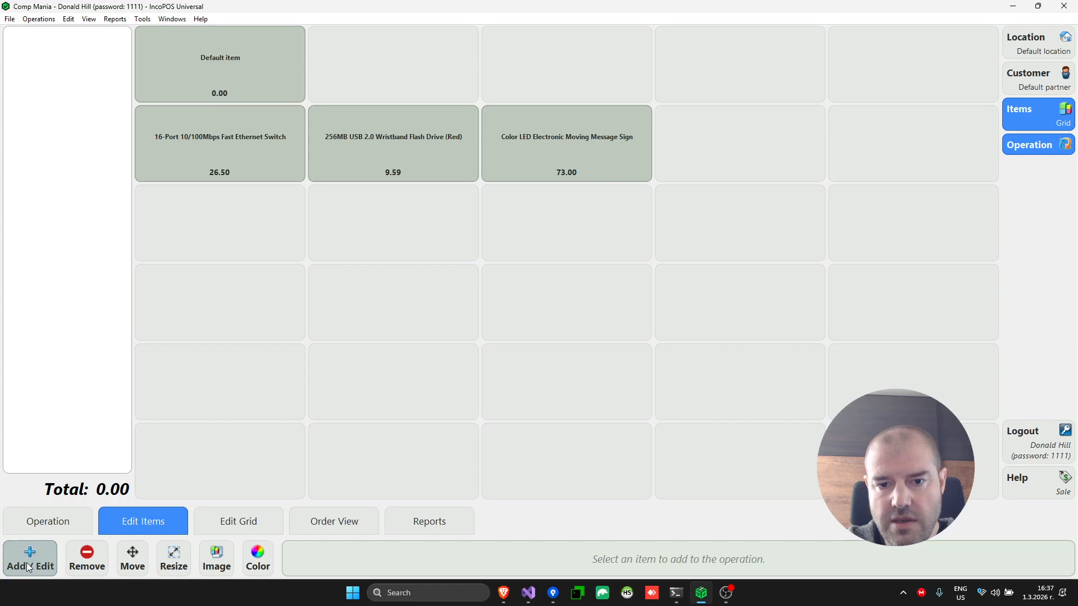
Add one 16-Port 10/100Mbps Fast Ethernet Switch and one 256MB USB 2.0 Wristband Flash Drive (Red) to the touch screen sale.
{"action": "left_click", "coordinate": [232, 143]}
{"action": "left_click", "coordinate": [377, 140]}
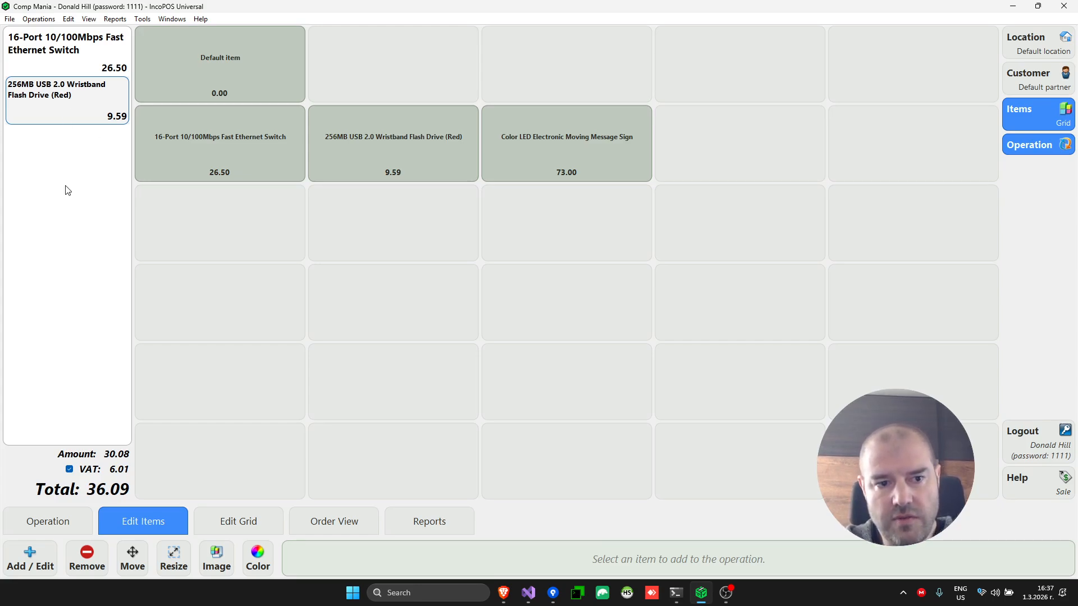
{"action": "left_click", "coordinate": [63, 523]}
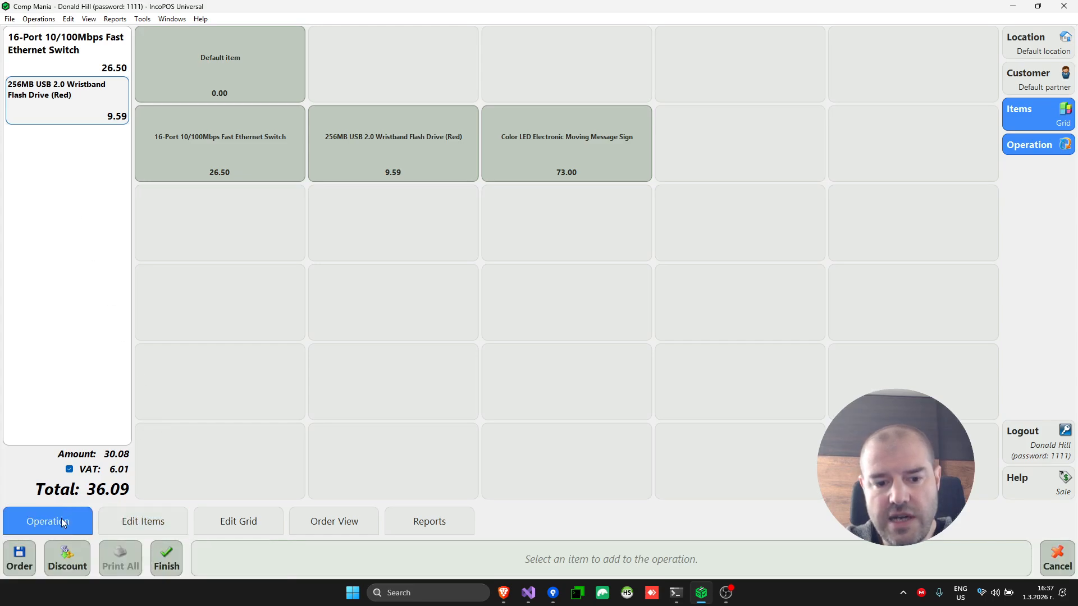
Finish the sale with a 36.09 cash payment, permanently declining the stock receipt prompt, and leave the touch screen mode.
{"action": "left_click", "coordinate": [175, 558]}
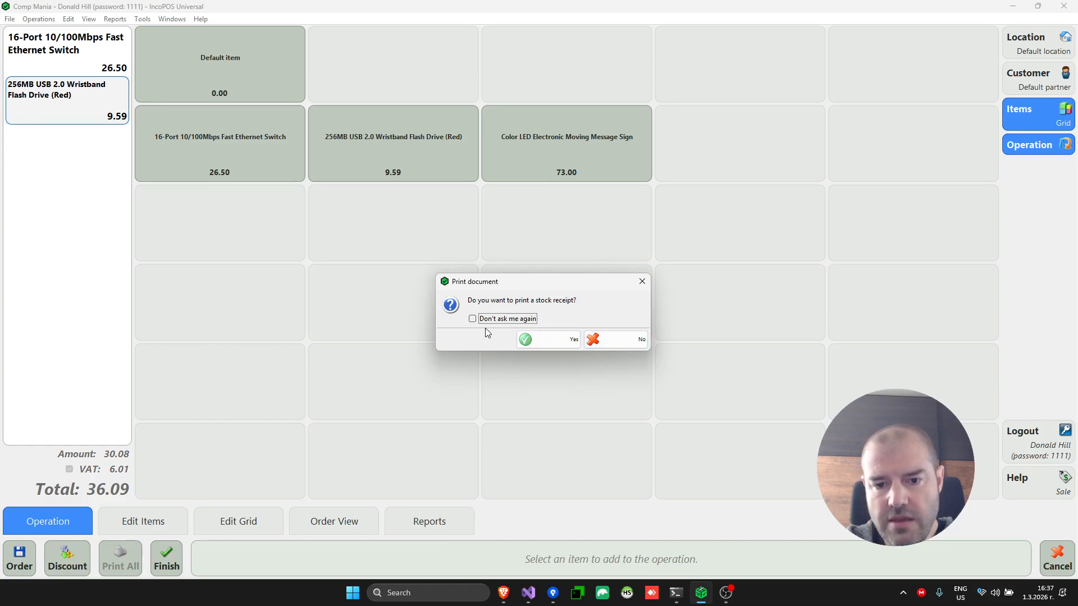
{"action": "left_click", "coordinate": [512, 324]}
{"action": "left_click", "coordinate": [614, 346]}
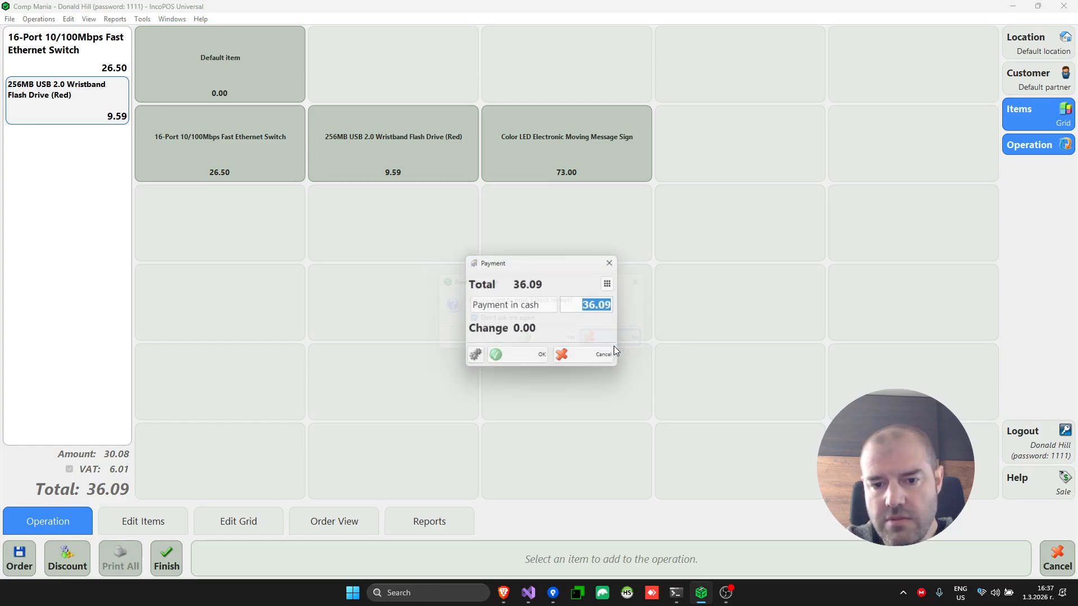
{"action": "left_click", "coordinate": [523, 310]}
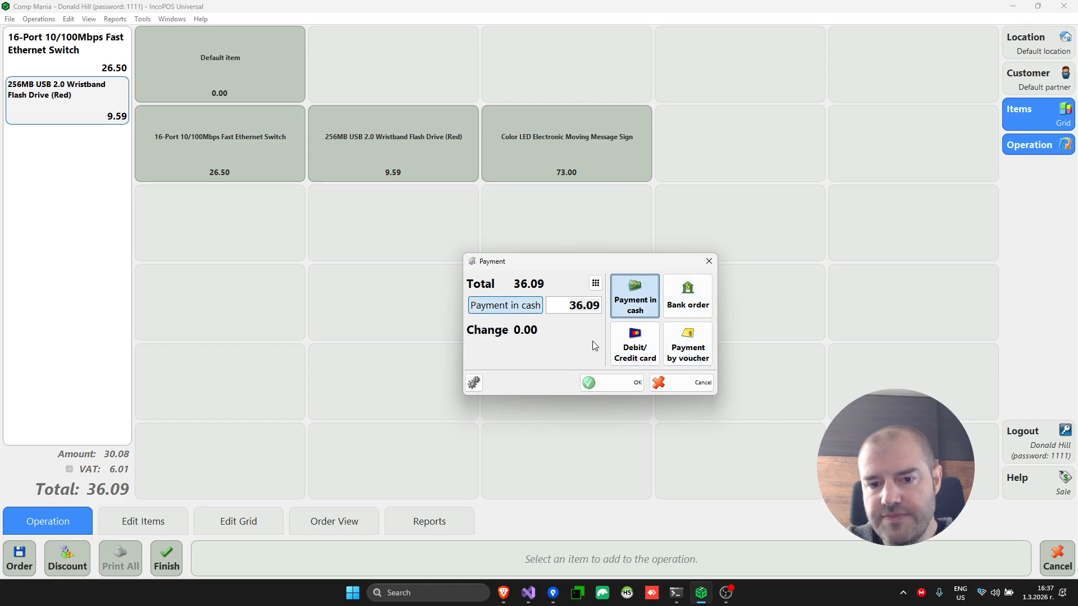
{"action": "left_click", "coordinate": [634, 389]}
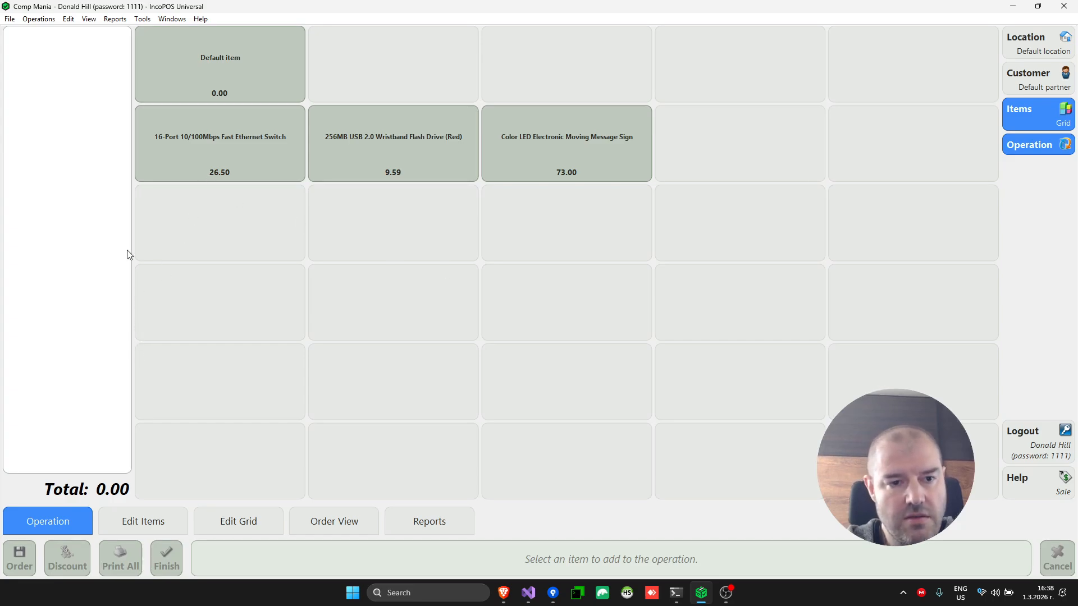
{"action": "key", "text": "Escape"}
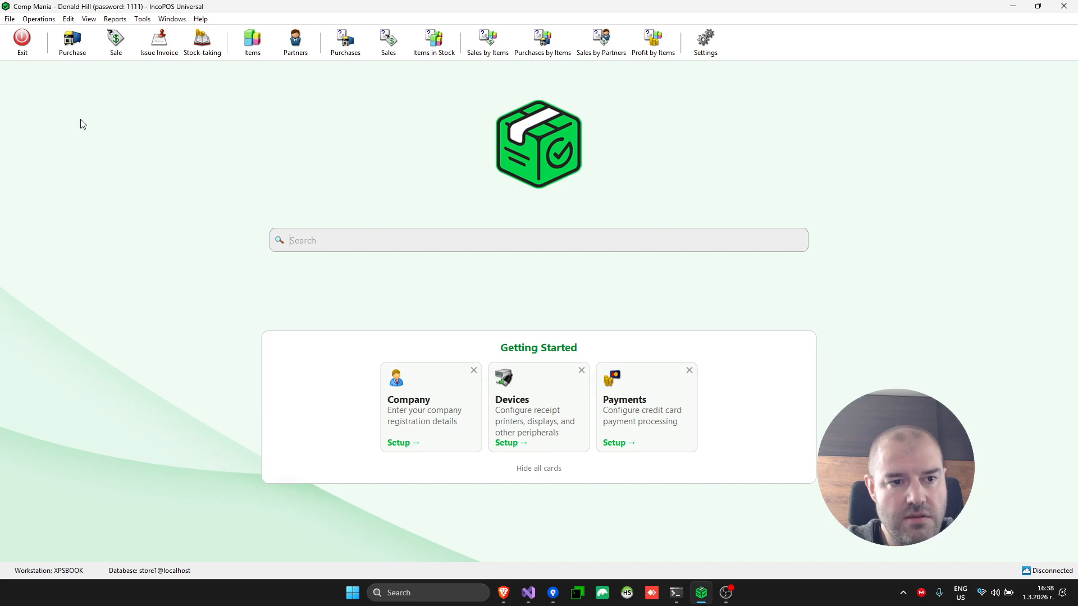
Open a new Purchase operation and view its location and item entry fields.
{"action": "left_click", "coordinate": [47, 21]}
{"action": "mouse_move", "coordinate": [62, 33]}
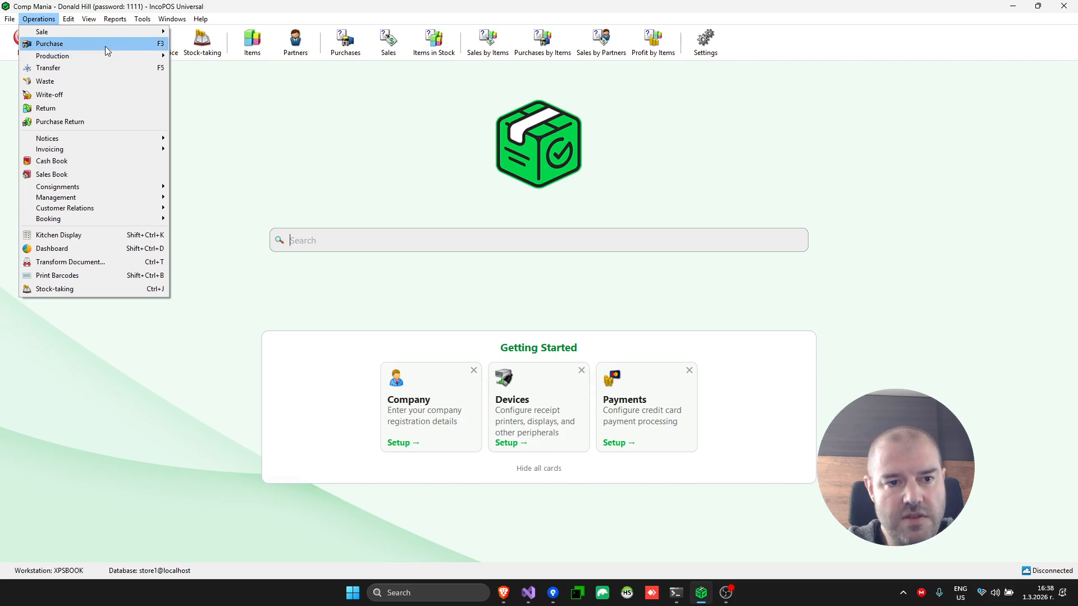
{"action": "left_click", "coordinate": [70, 49]}
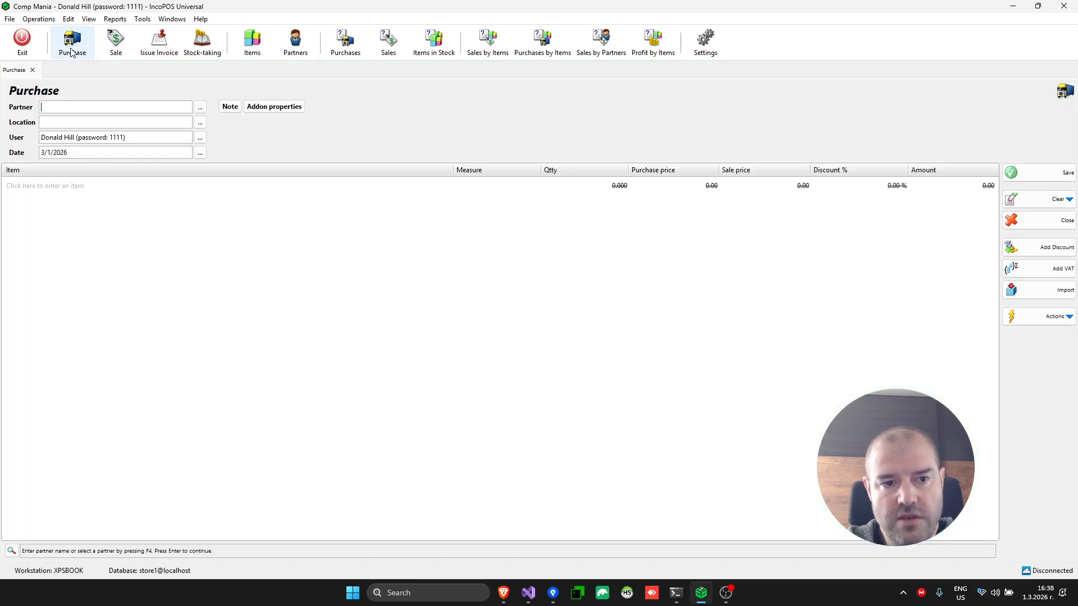
{"action": "left_click", "coordinate": [52, 124]}
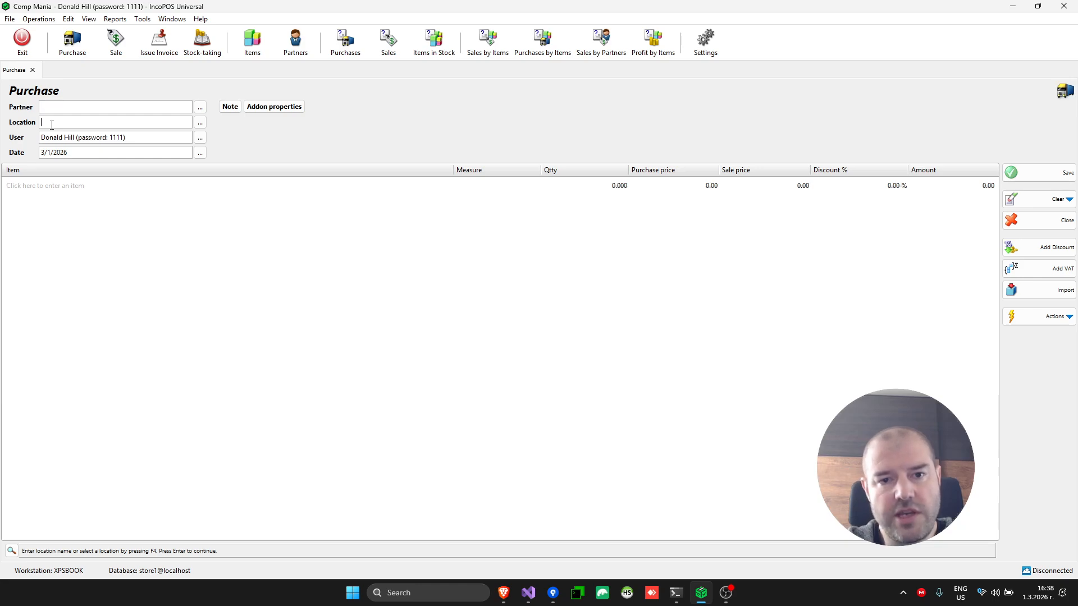
{"action": "left_click", "coordinate": [67, 185]}
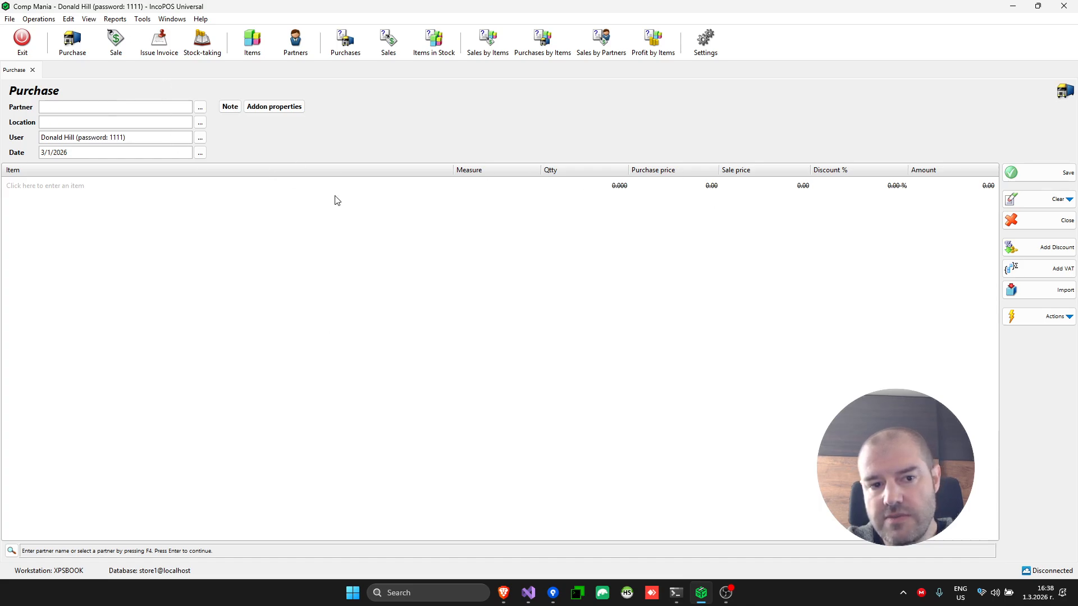
Set the purchase's partner to Cisco Systems, Inc. and location to Shop Sofia 3, keeping the logged-in user and current date.
{"action": "key", "text": "F4"}
{"action": "key", "text": "Down"}
{"action": "key", "text": "Return"}
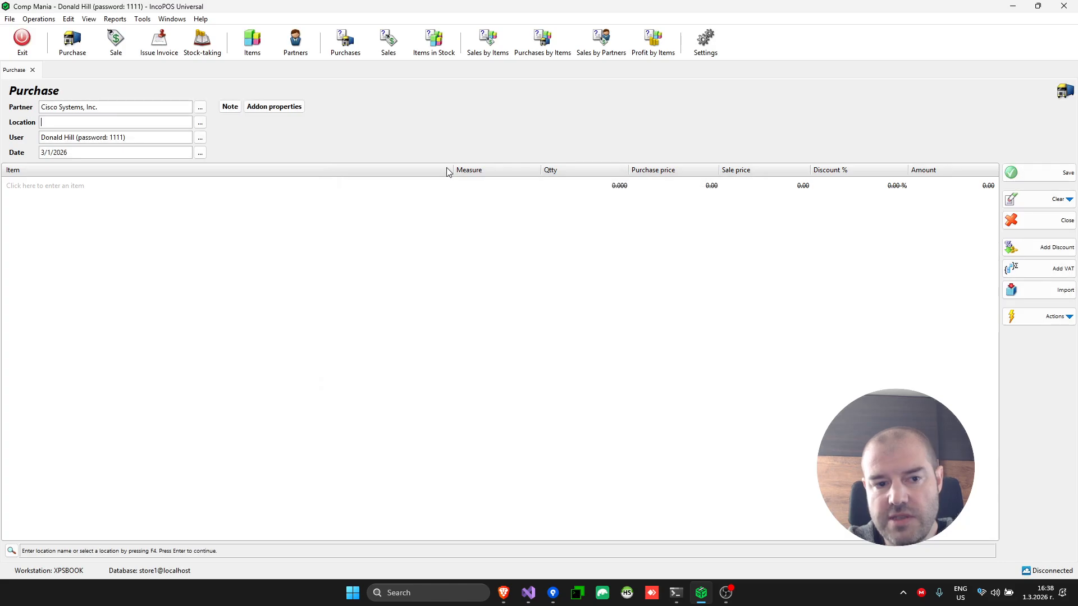
{"action": "key", "text": "F4"}
{"action": "key", "text": "Down"}
{"action": "key", "text": "Return"}
{"action": "key", "text": "Return"}
{"action": "key", "text": "Return"}
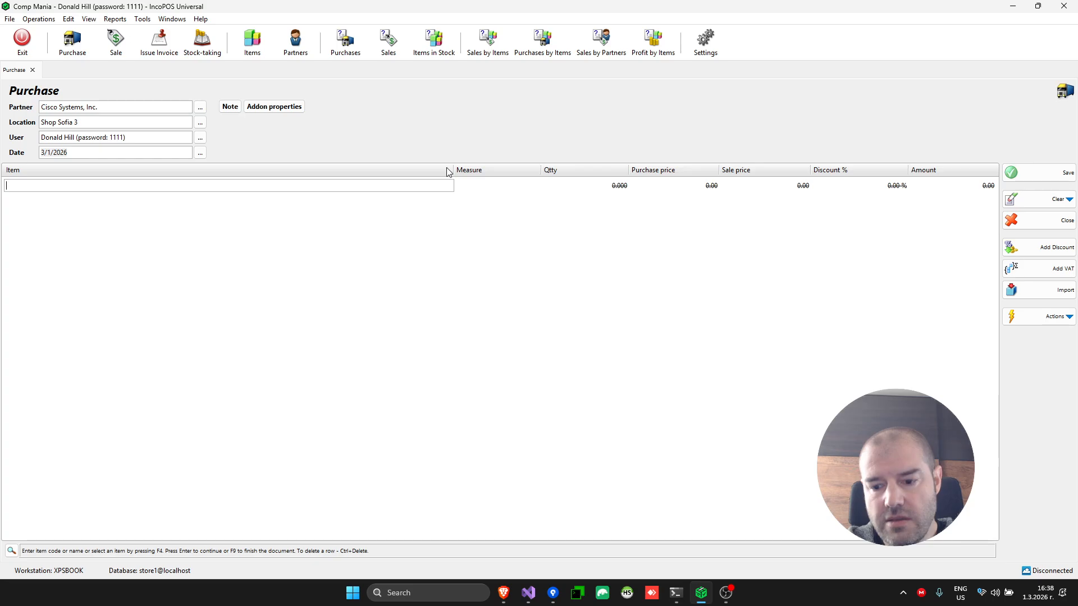
{"action": "key", "text": "F4"}
{"action": "key", "text": "Down"}
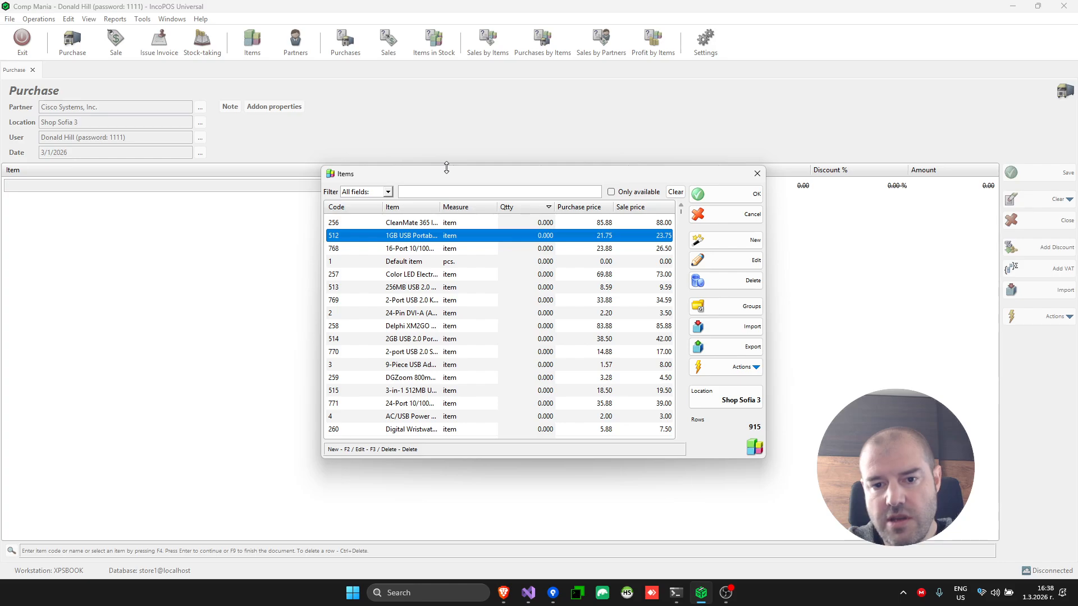
{"action": "key", "text": "Escape"}
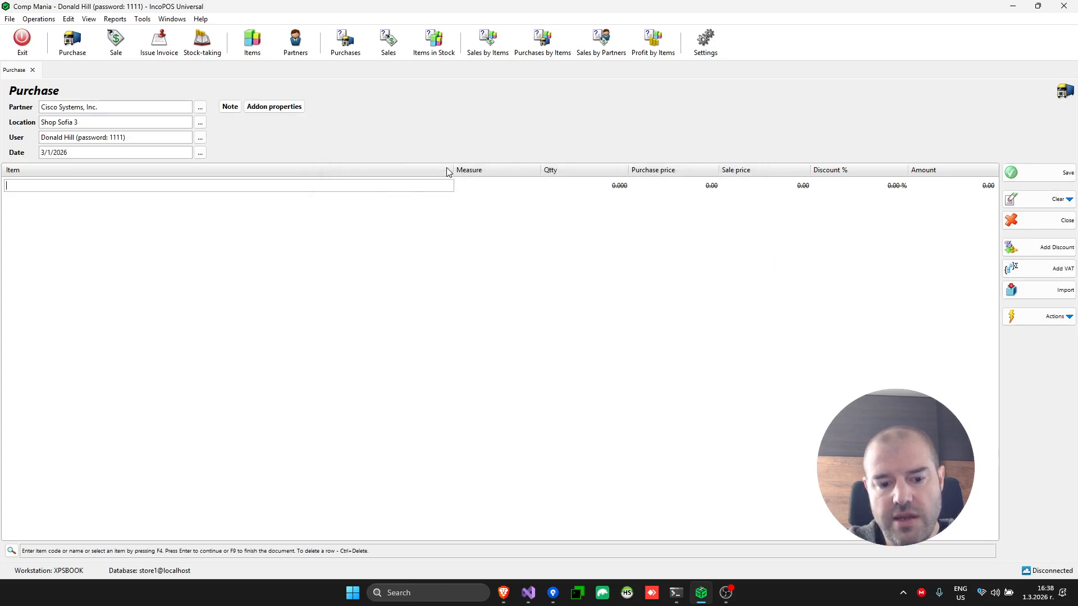
Add item code 234, the 7 x 18 Pocket Monocular w/Neck-Strap, with quantity 200, keeping its purchase price.
{"action": "type", "text": "234"}
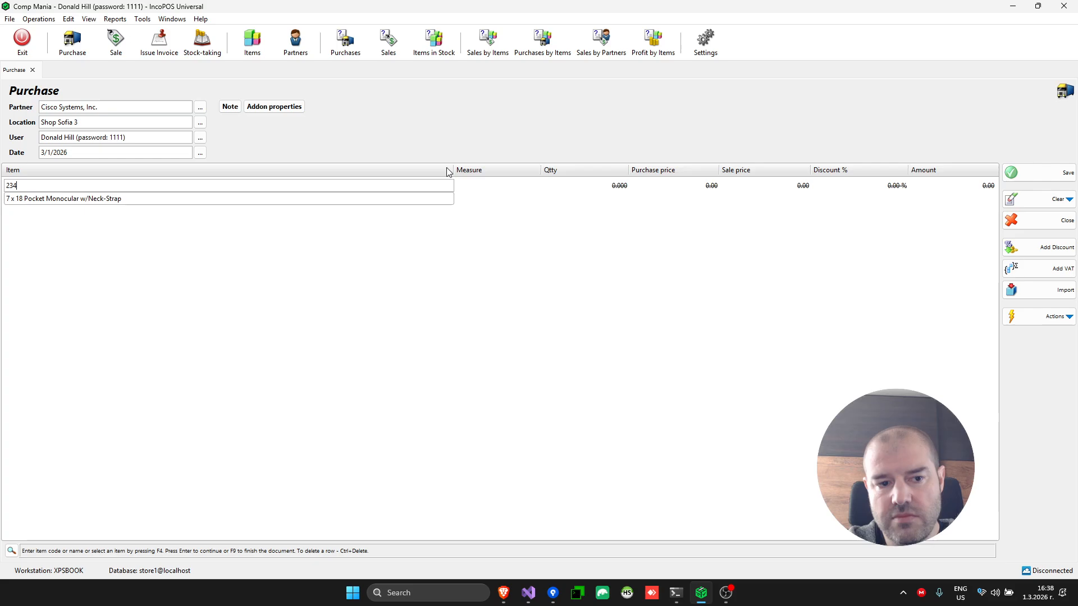
{"action": "key", "text": "Return"}
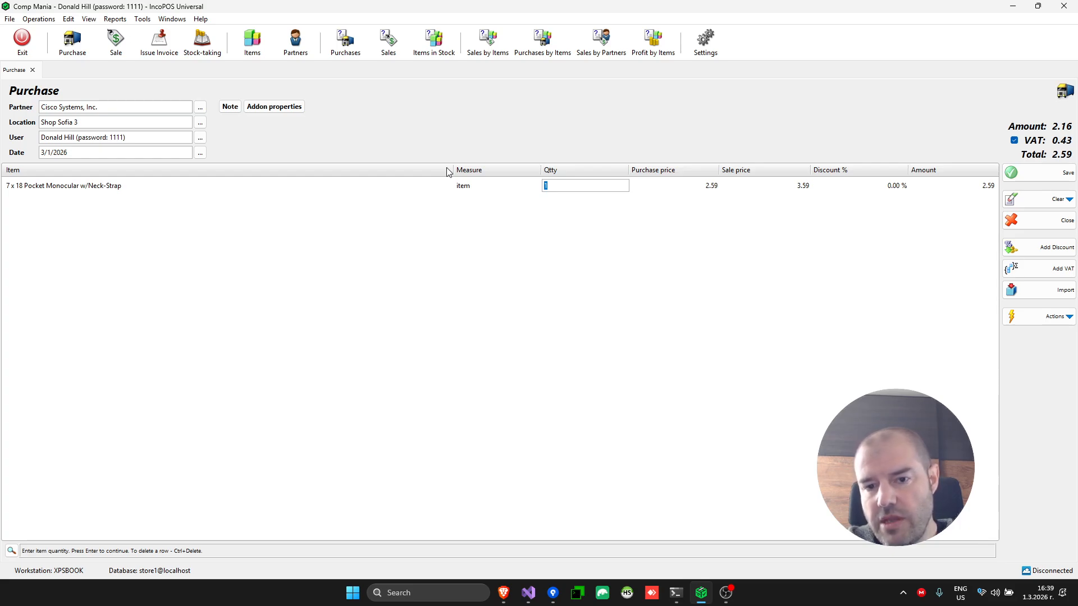
{"action": "type", "text": "200"}
{"action": "key", "text": "Return"}
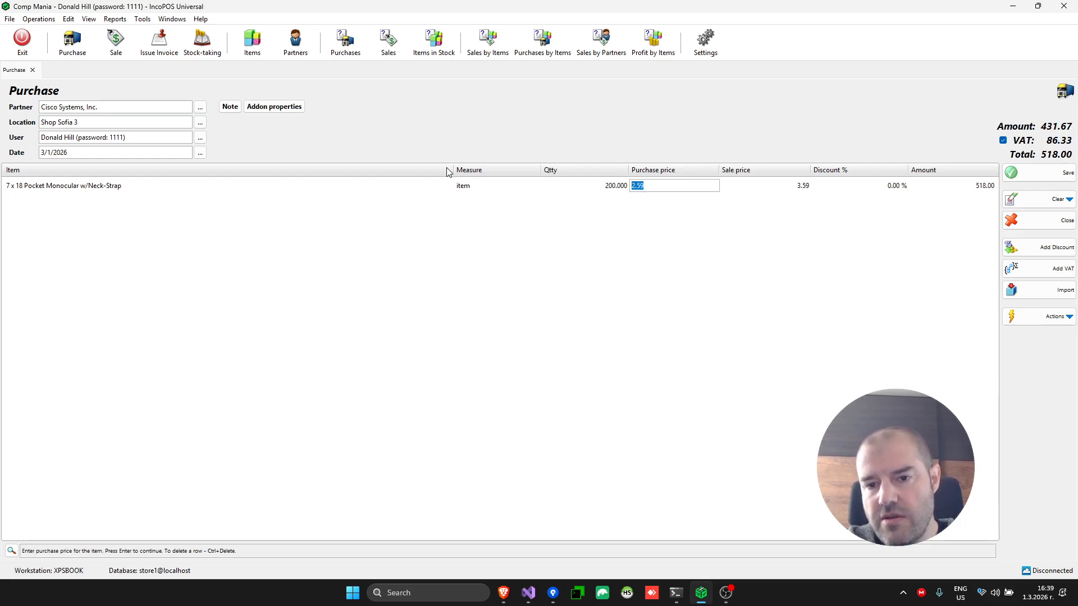
{"action": "key", "text": "Return"}
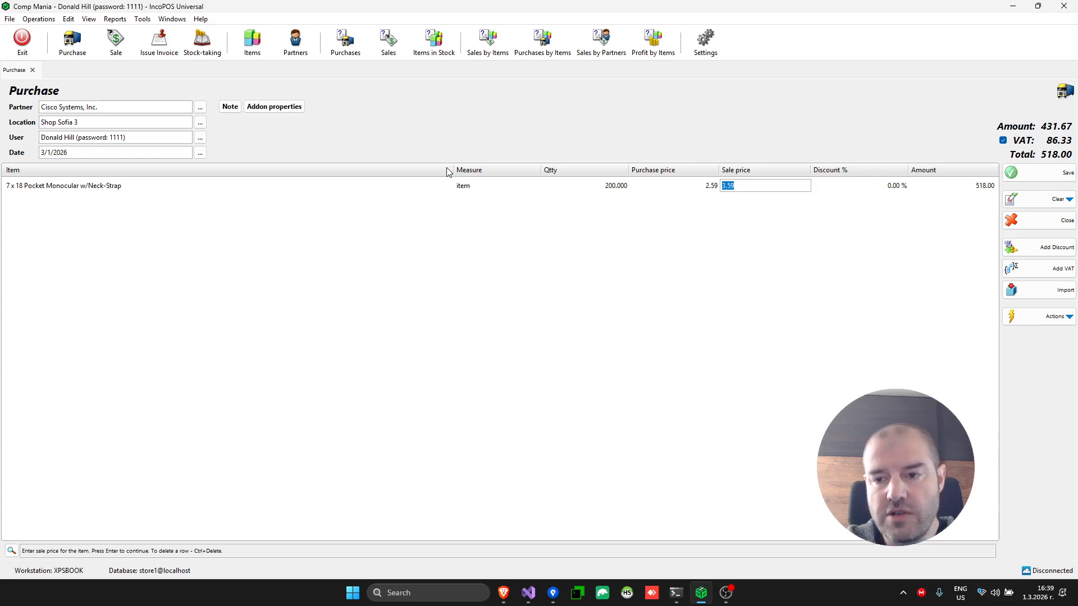
Save the purchase with a 518 cash payment, preview its stock receipt without printing, and close the purchase form.
{"action": "left_click", "coordinate": [1036, 174]}
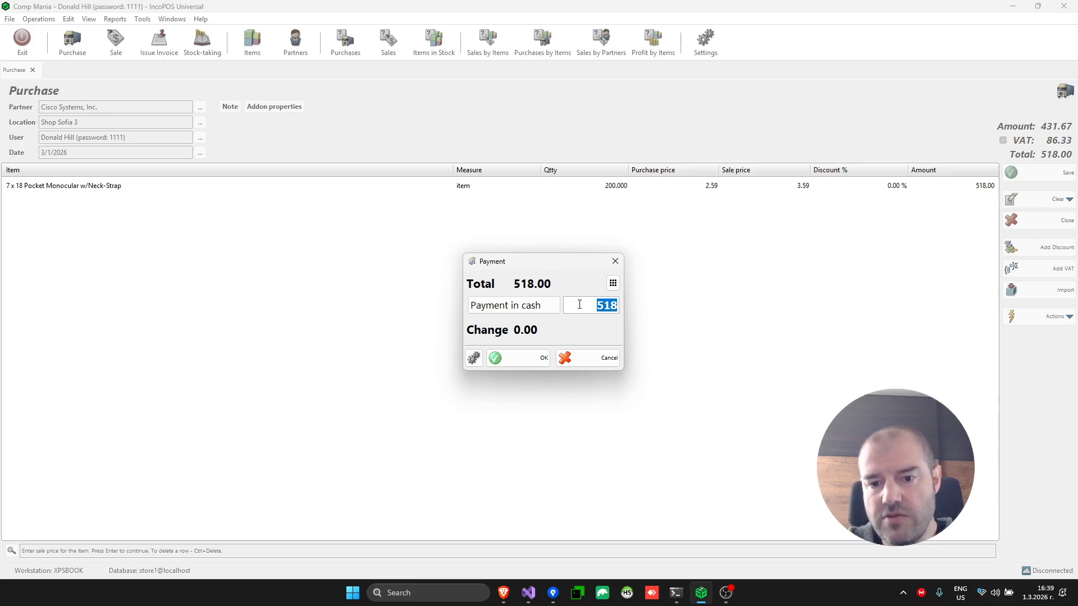
{"action": "left_click", "coordinate": [527, 361]}
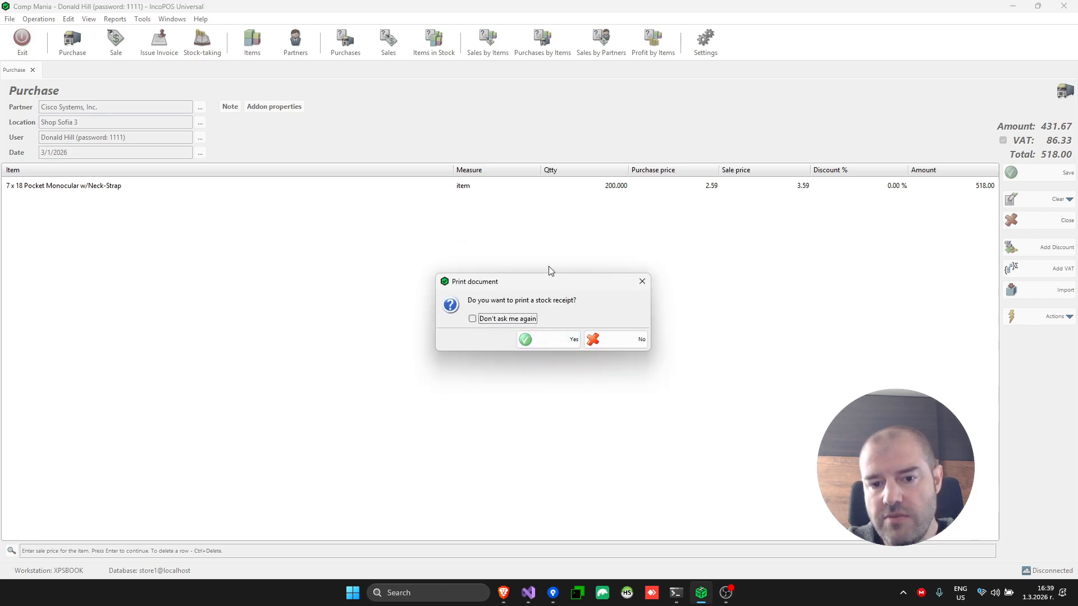
{"action": "left_click", "coordinate": [561, 342]}
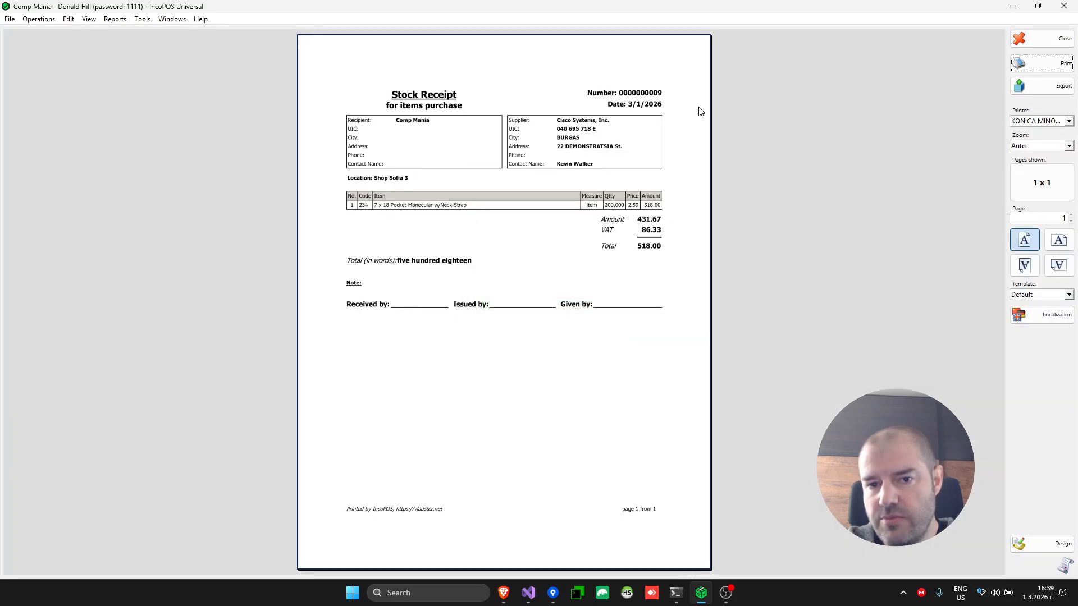
{"action": "left_click", "coordinate": [1039, 45]}
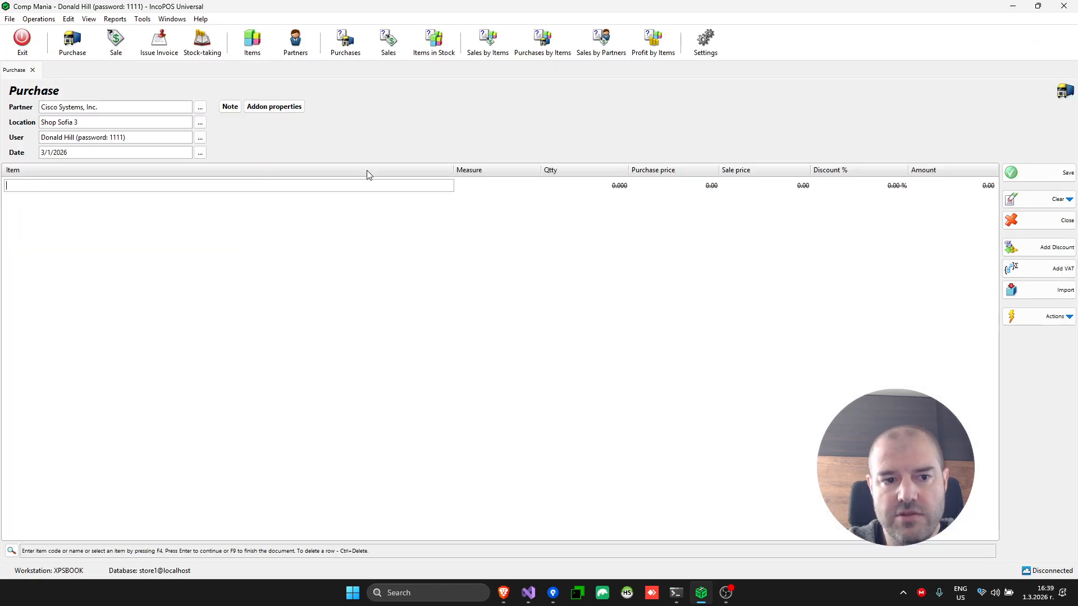
{"action": "left_click", "coordinate": [33, 71]}
Open a new Waste operation and set its location to Shop Sofia 3, keeping the logged-in user and current date.
{"action": "left_click", "coordinate": [39, 19]}
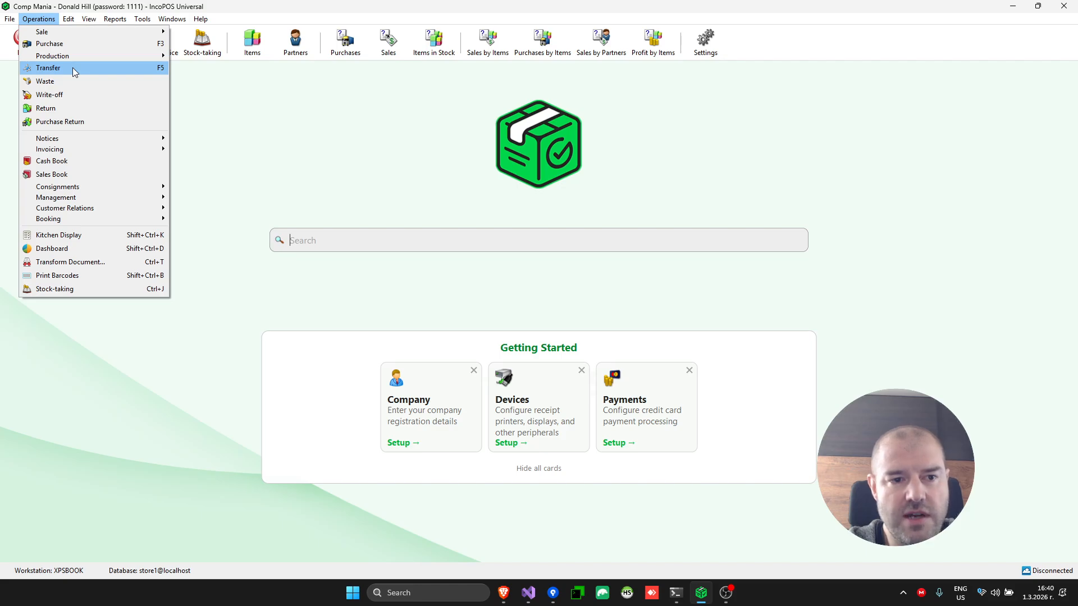
{"action": "left_click", "coordinate": [71, 84]}
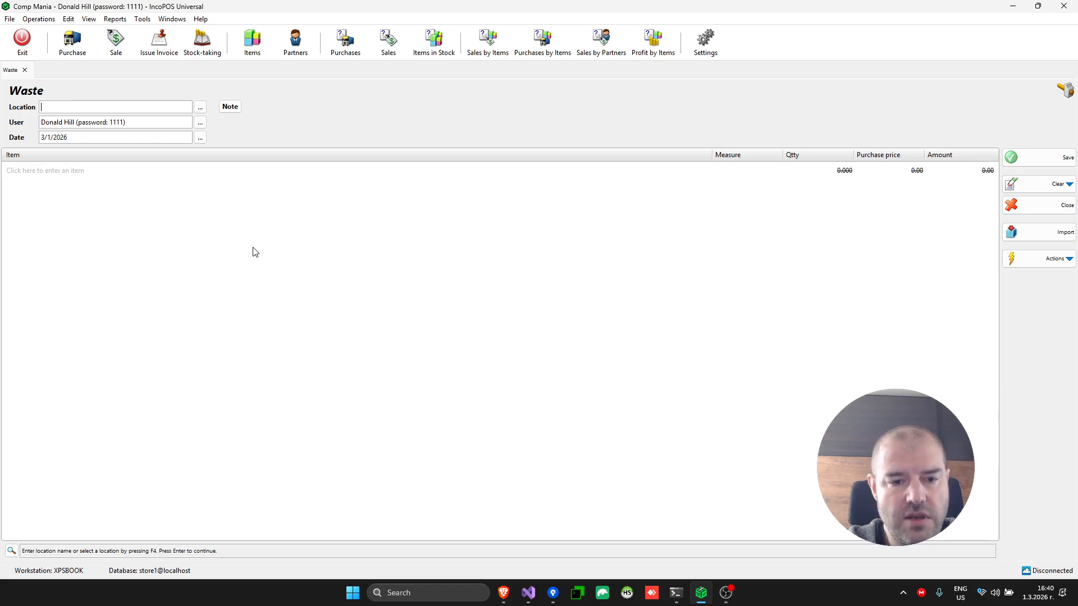
{"action": "key", "text": "F4"}
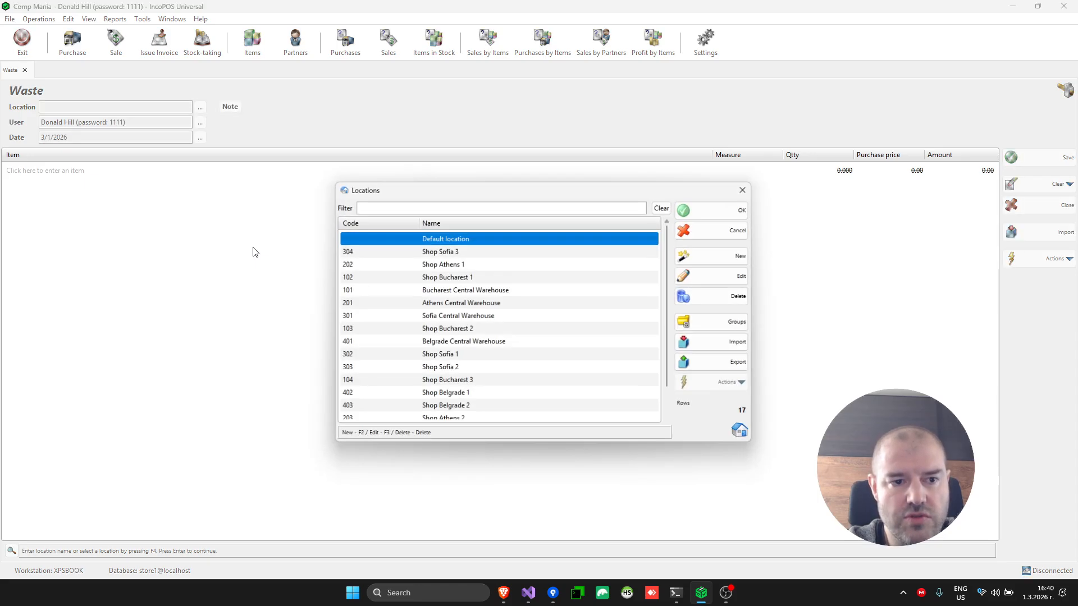
{"action": "key", "text": "Down"}
{"action": "key", "text": "Return"}
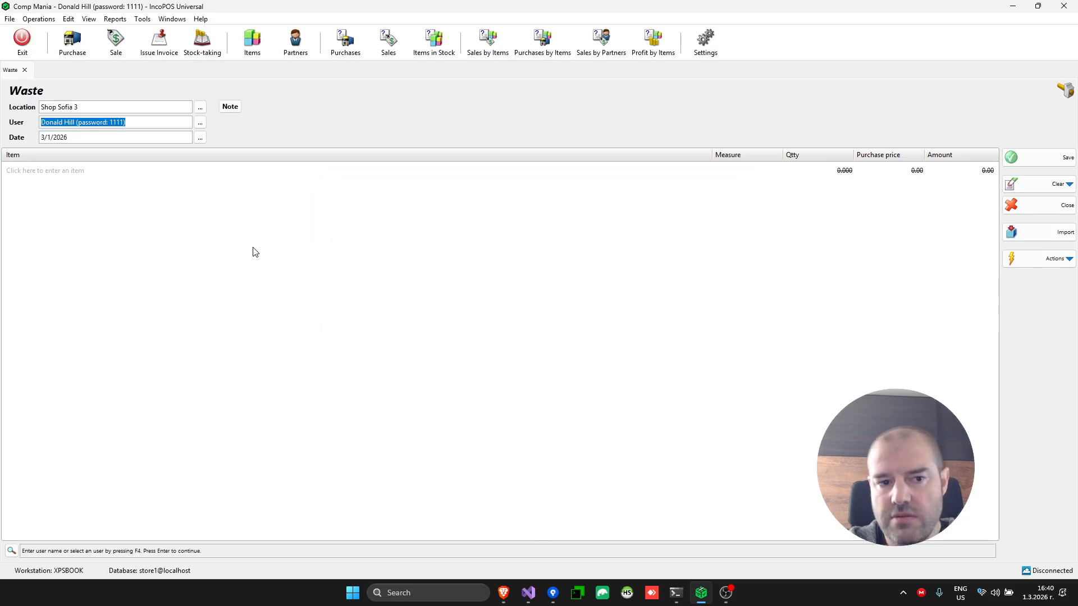
{"action": "key", "text": "Return"}
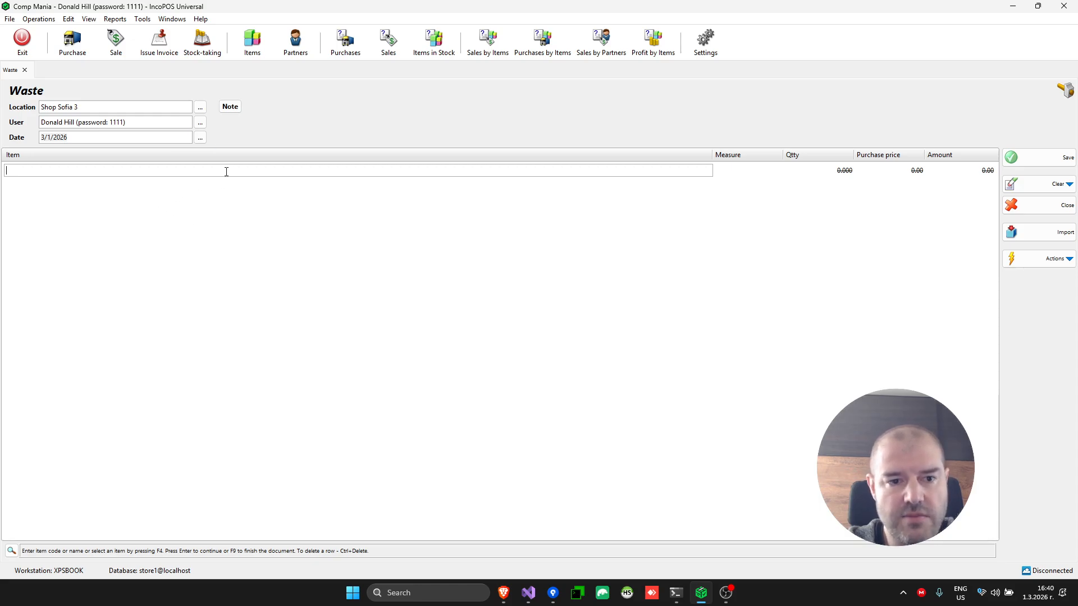
Add the 1GB USB Portable Flash Drive, 16-Port 10/100Mbps Fast Ethernet Switch and Default item together to the waste document.
{"action": "key", "text": "F4"}
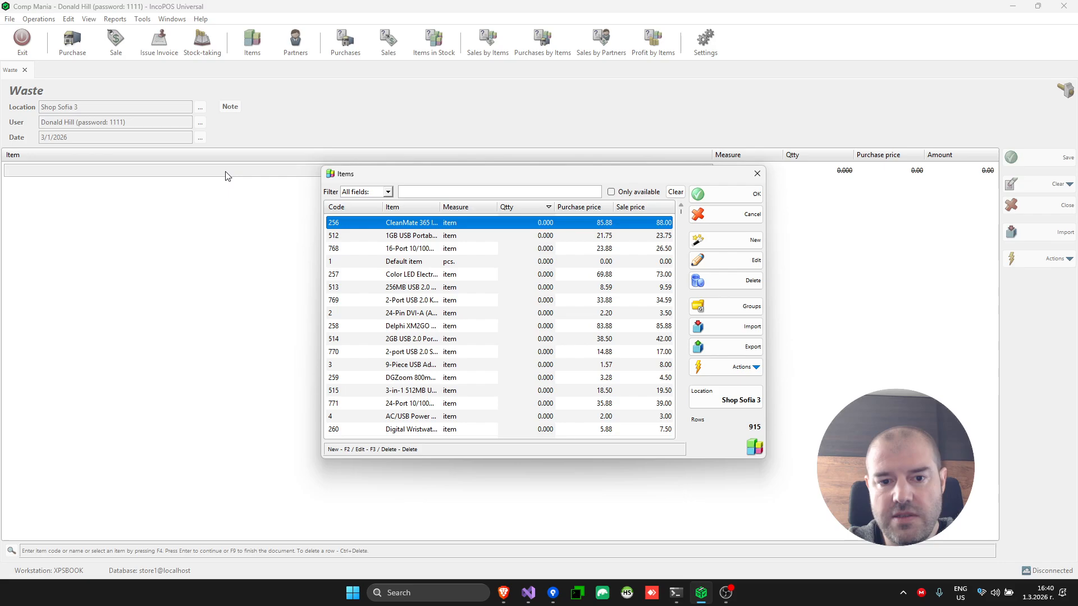
{"action": "key", "text": "Down"}
{"action": "key", "text": "shift+Down"}
{"action": "key", "text": "shift+Down"}
{"action": "key", "text": "Return"}
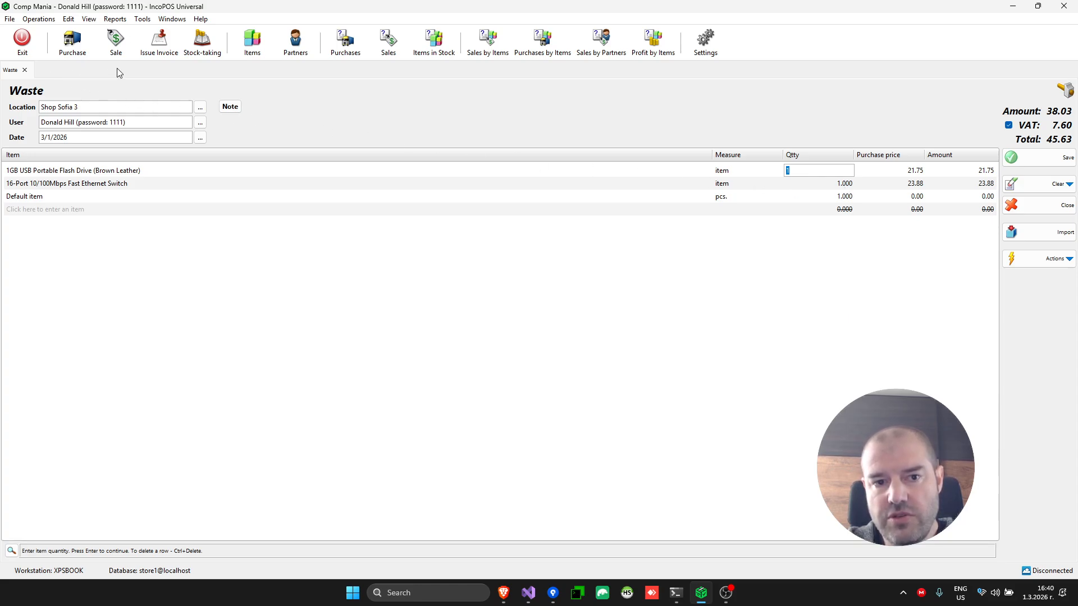
Sort the items list by quantity in descending order to examine the highest stock levels, and close the list.
{"action": "left_click", "coordinate": [252, 45]}
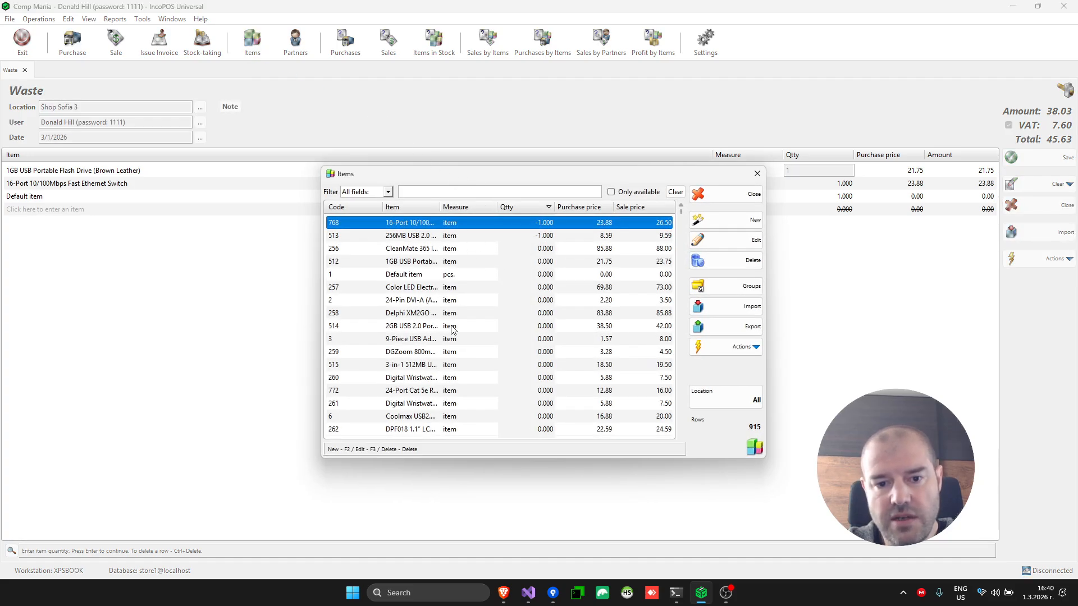
{"action": "left_click", "coordinate": [544, 206]}
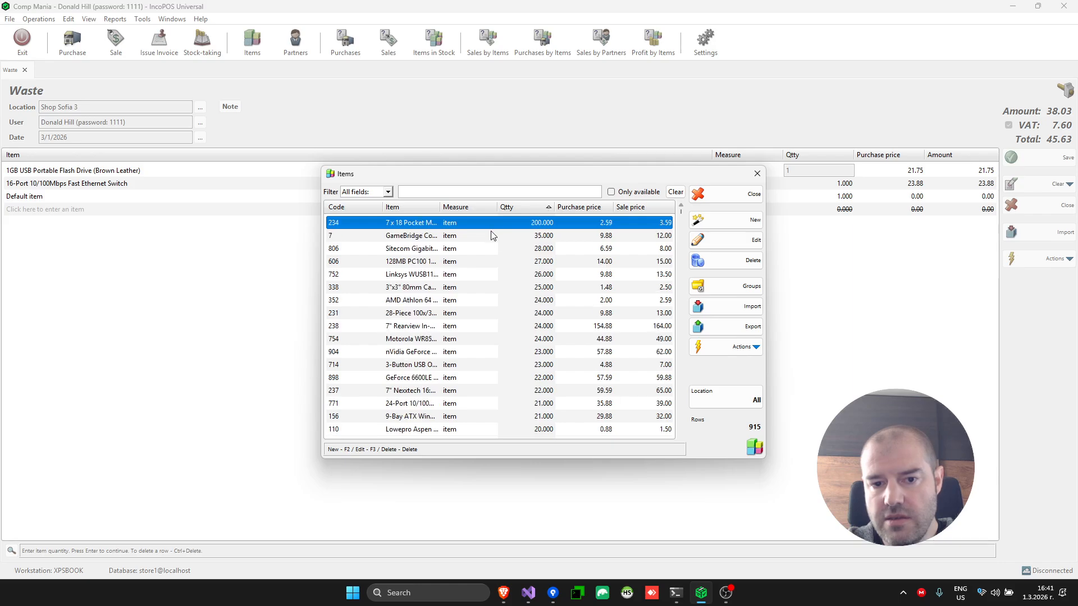
{"action": "left_click", "coordinate": [504, 238]}
{"action": "left_click", "coordinate": [523, 227]}
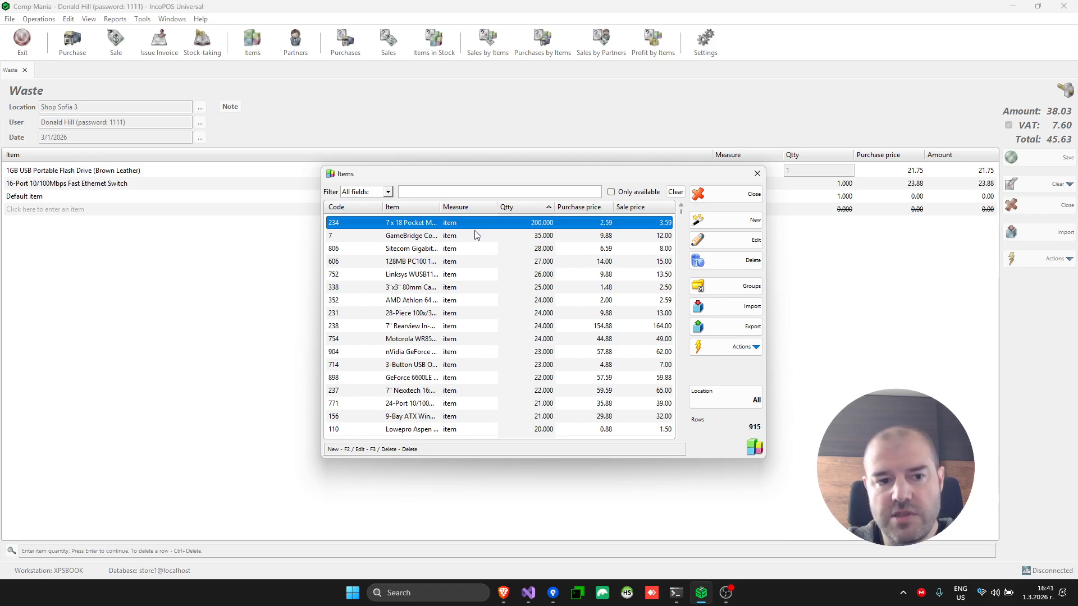
{"action": "key", "text": "Escape"}
Open a Return operation based on today's sale to the Default partner.
{"action": "left_click", "coordinate": [40, 18]}
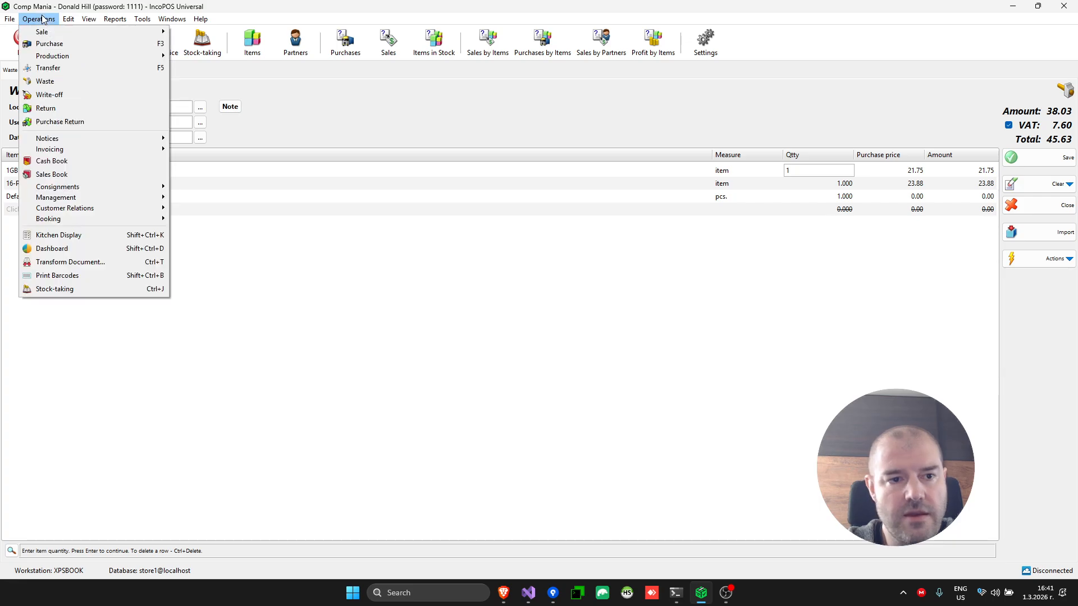
{"action": "left_click", "coordinate": [66, 108]}
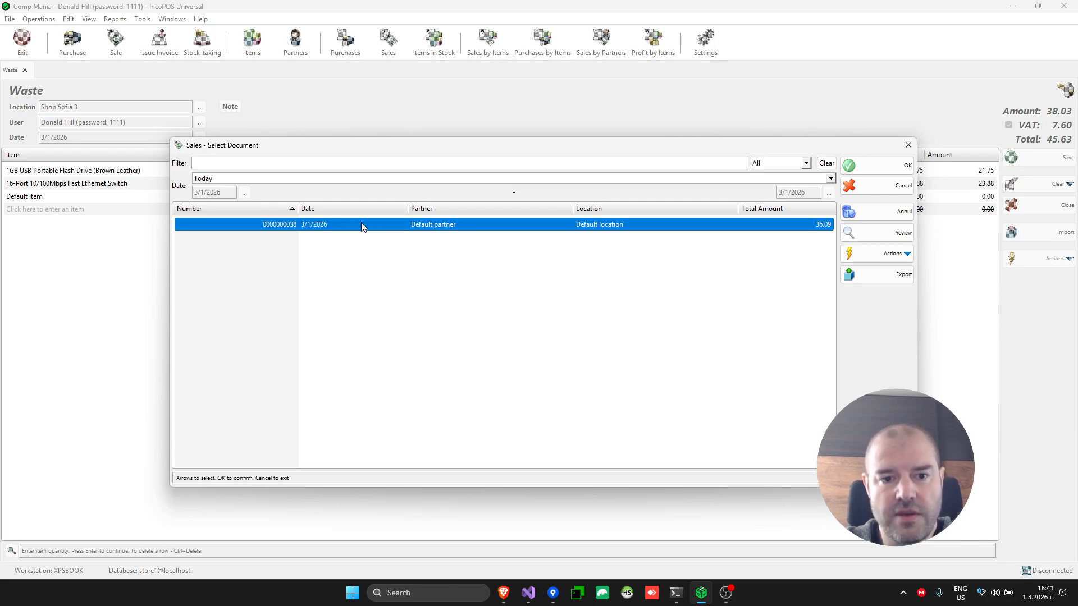
{"action": "double_click", "coordinate": [361, 225]}
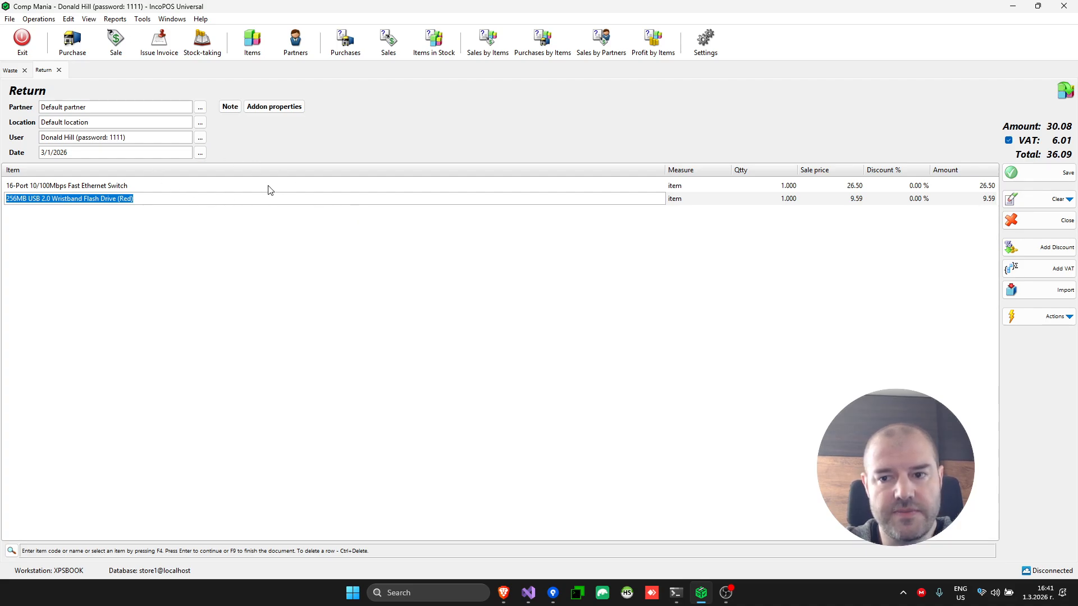
Open a new Purchase Return form and view its entry fields, and open a new Transfer form.
{"action": "left_click", "coordinate": [38, 19]}
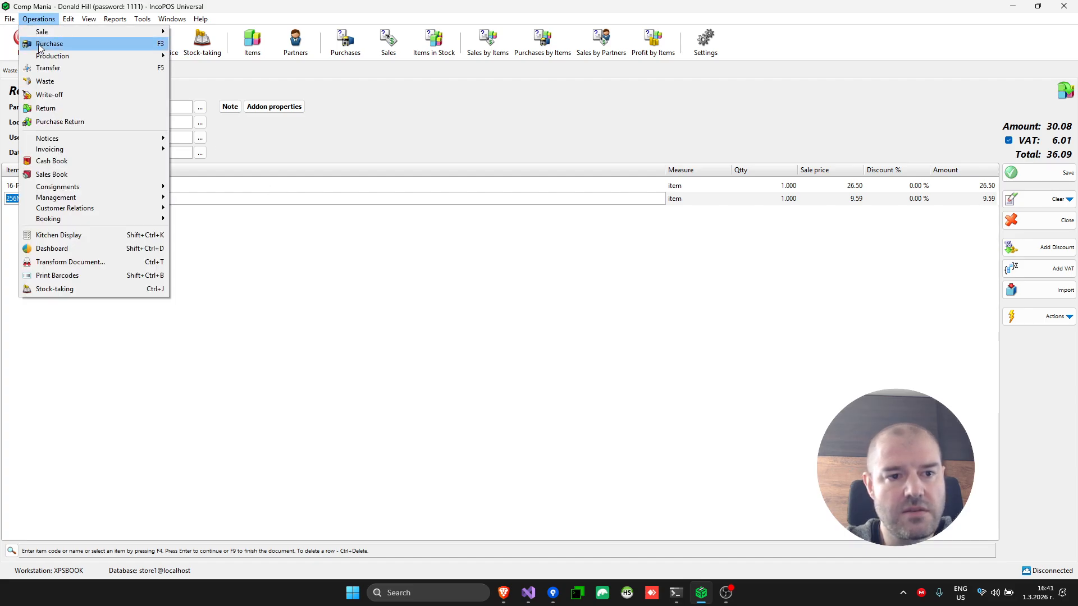
{"action": "left_click", "coordinate": [81, 122]}
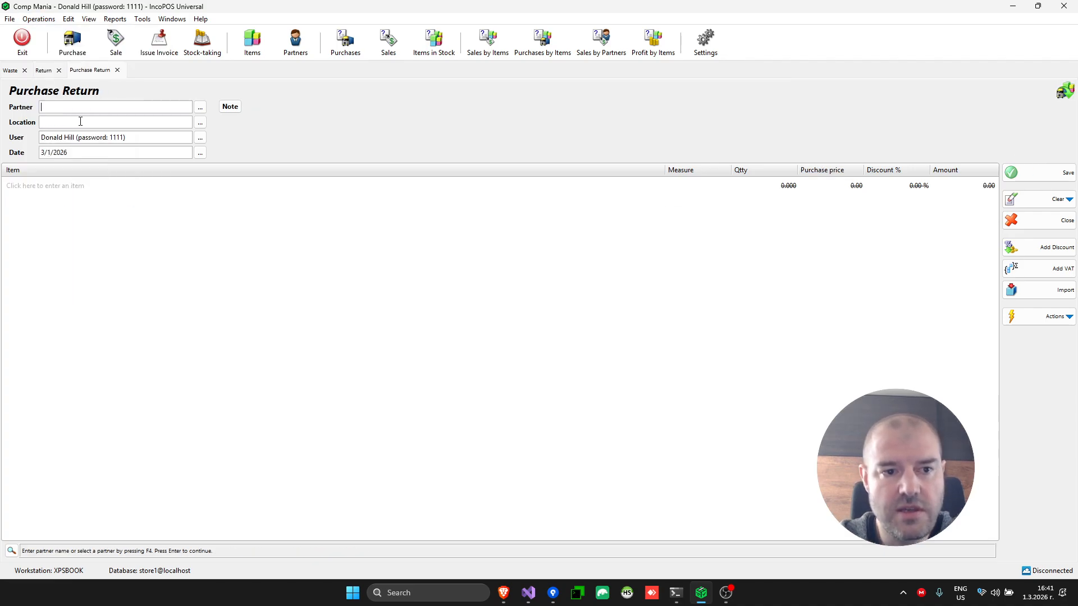
{"action": "left_click", "coordinate": [115, 120]}
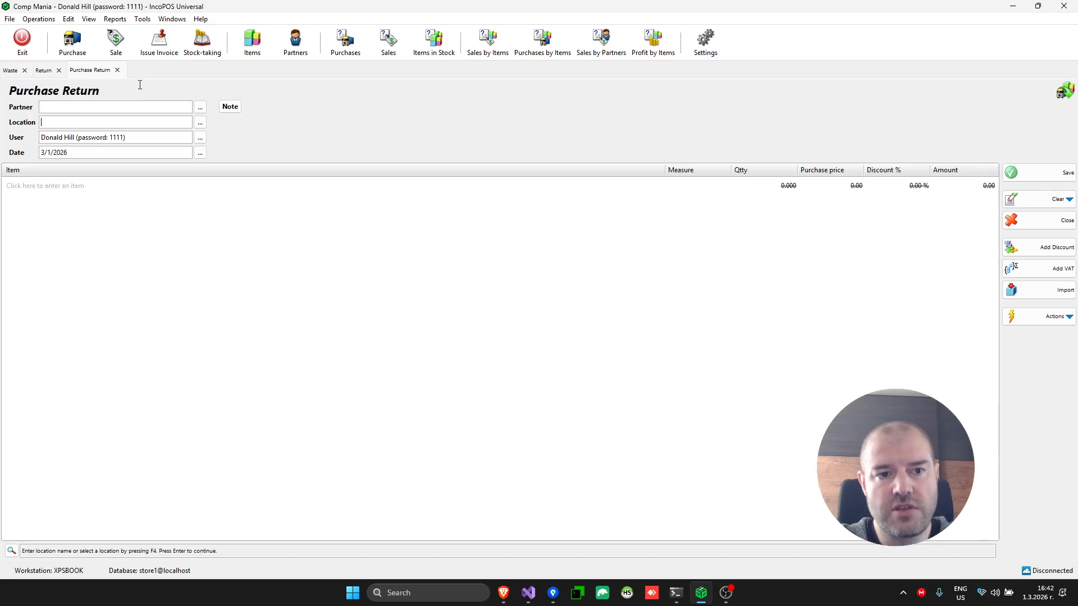
{"action": "left_click", "coordinate": [50, 23]}
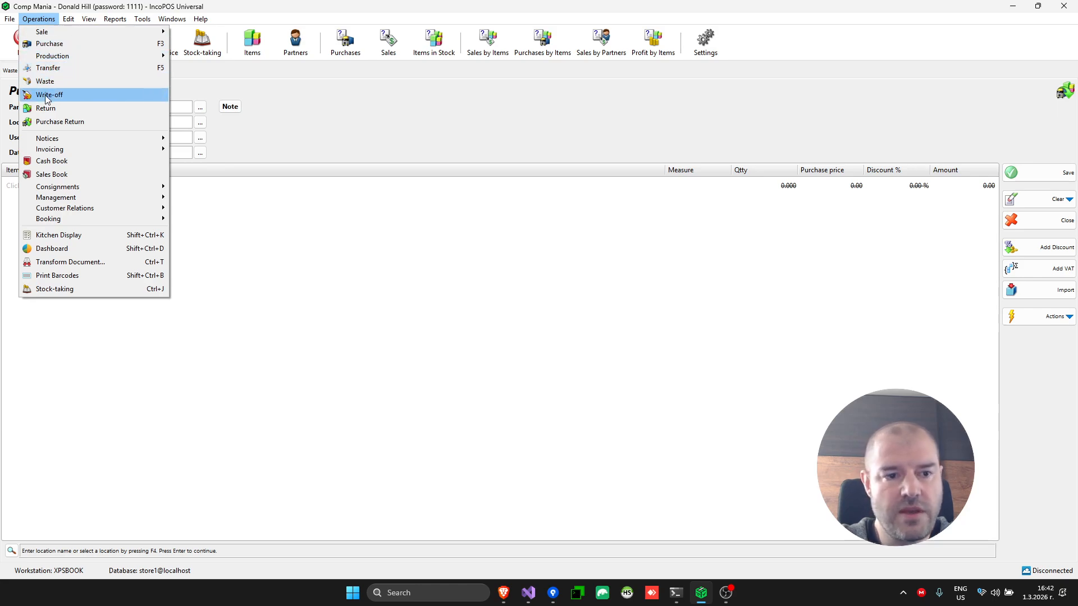
{"action": "left_click", "coordinate": [58, 69]}
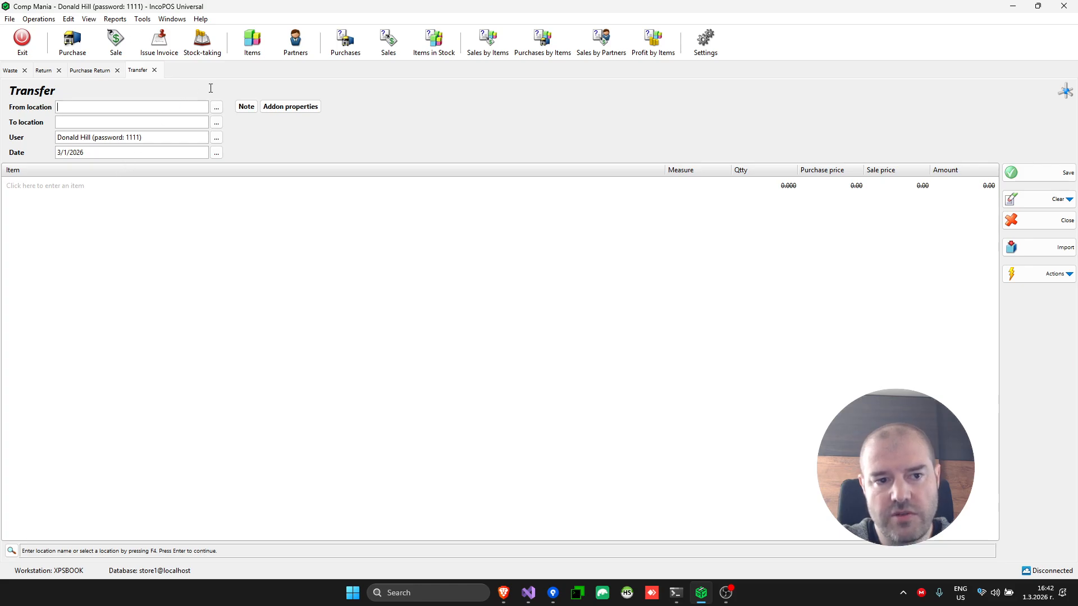
Check item quantities in the items list for the location Shop Sofia 3 and for Shop Athens 1.
{"action": "left_click", "coordinate": [252, 39]}
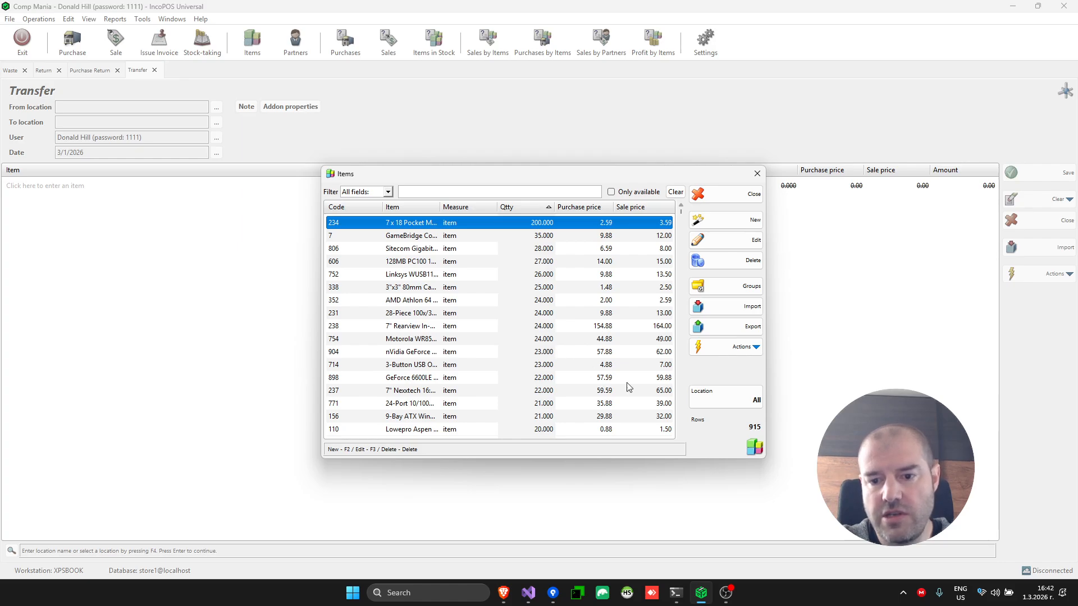
{"action": "left_click", "coordinate": [746, 401]}
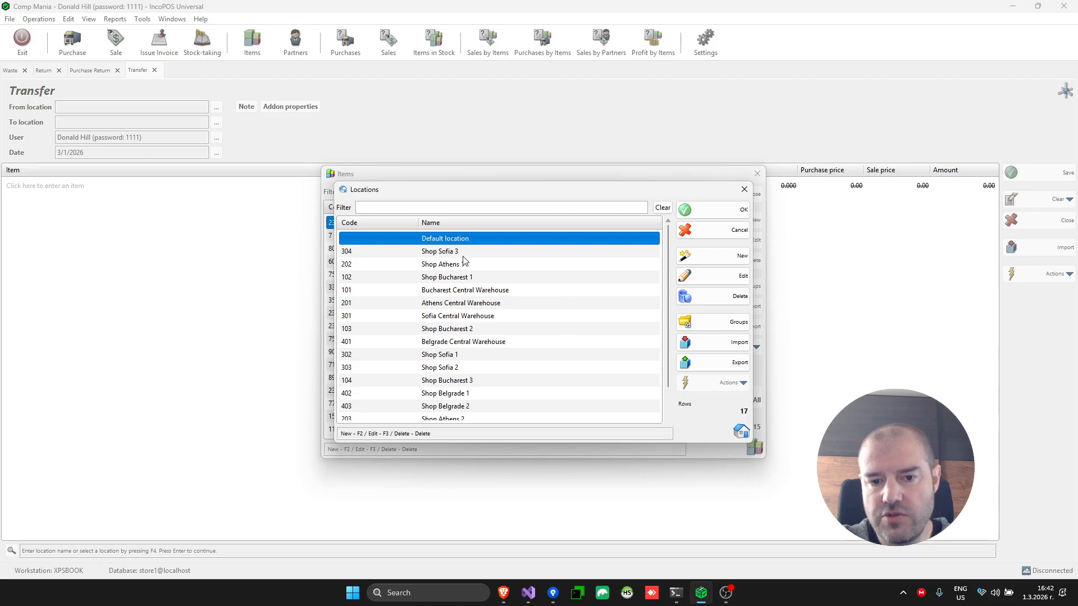
{"action": "double_click", "coordinate": [471, 254]}
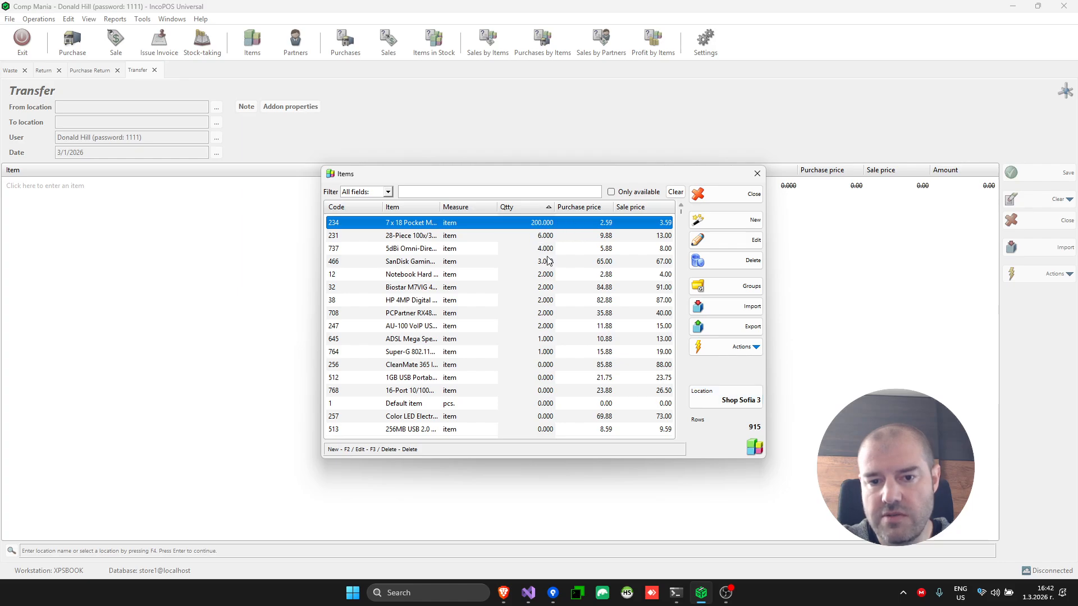
{"action": "left_click", "coordinate": [737, 402]}
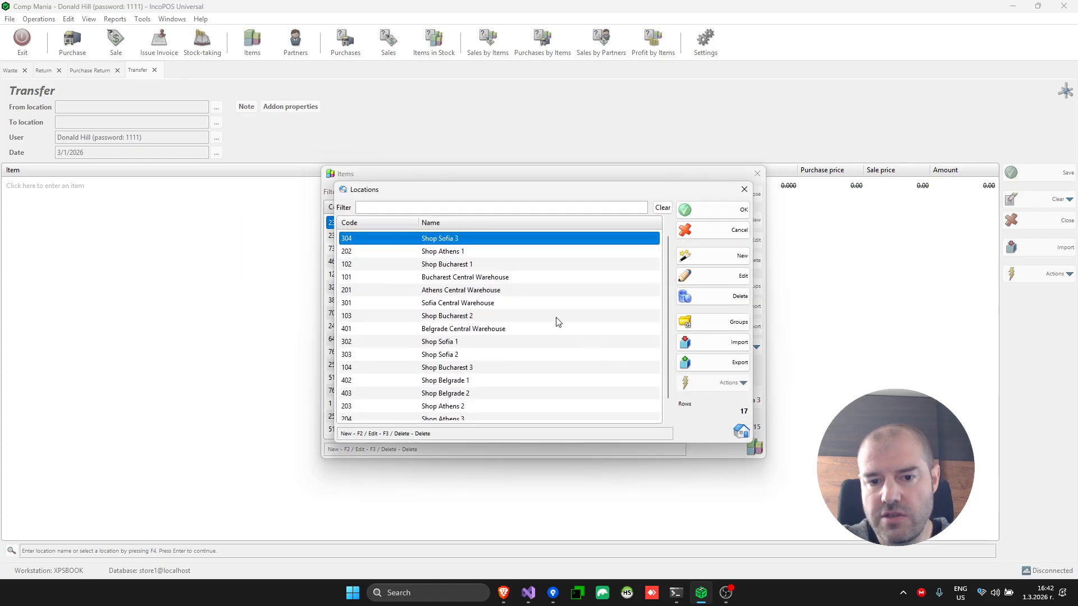
{"action": "double_click", "coordinate": [466, 251]}
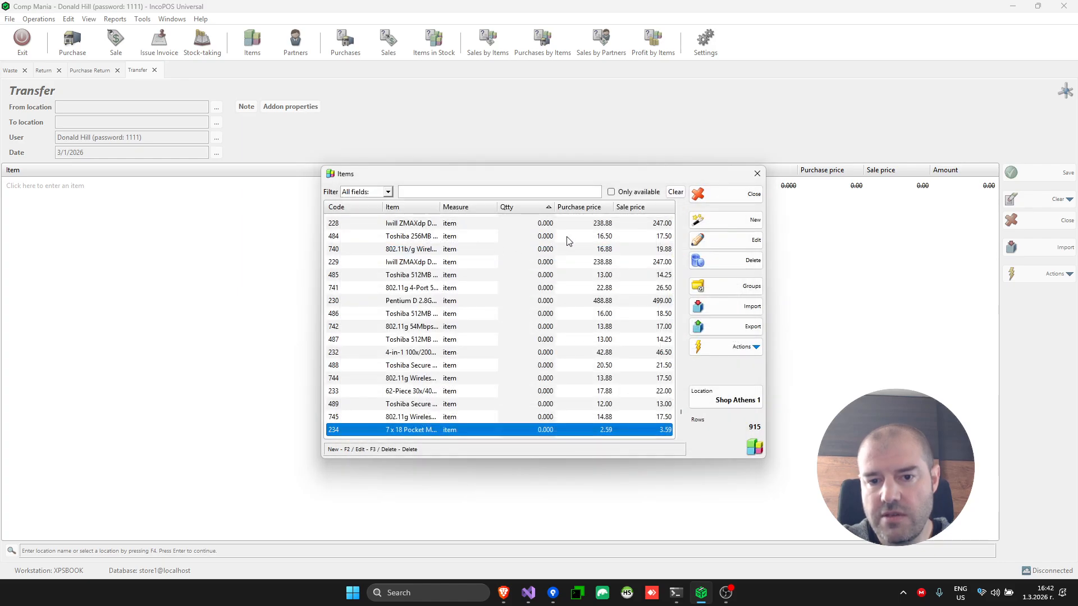
Look through the Shop Athens 1 stock, limit the list to only available items, and close it.
{"action": "scroll", "coordinate": [571, 258], "scroll_direction": "up", "scroll_amount": 15}
{"action": "scroll", "coordinate": [682, 404], "scroll_direction": "down", "scroll_amount": 20}
{"action": "left_click_drag", "start_coordinate": [683, 422], "coordinate": [681, 203]}
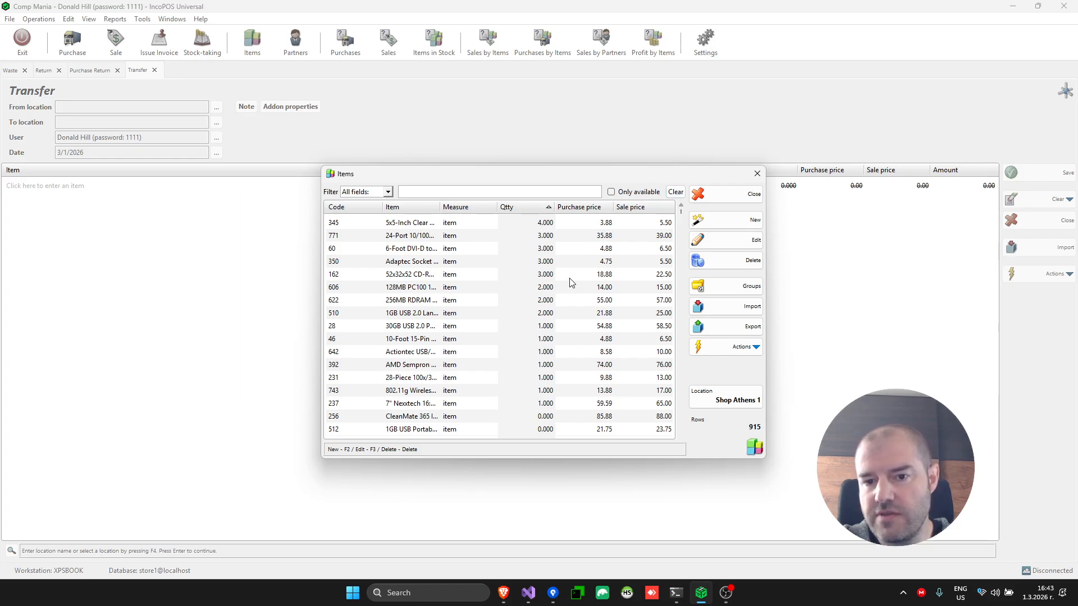
{"action": "left_click", "coordinate": [644, 193]}
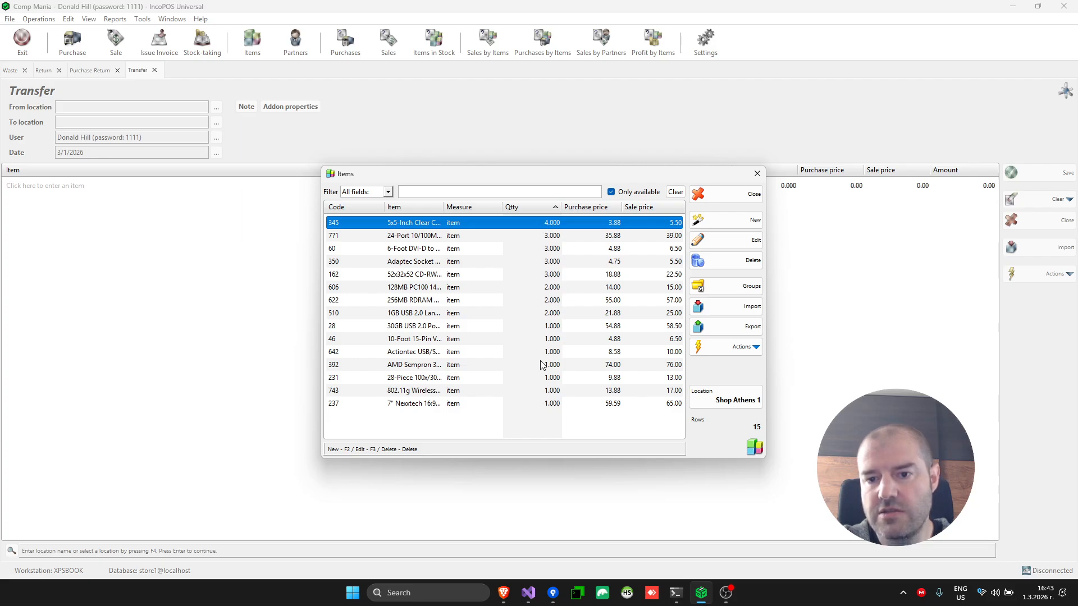
{"action": "left_click", "coordinate": [729, 200]}
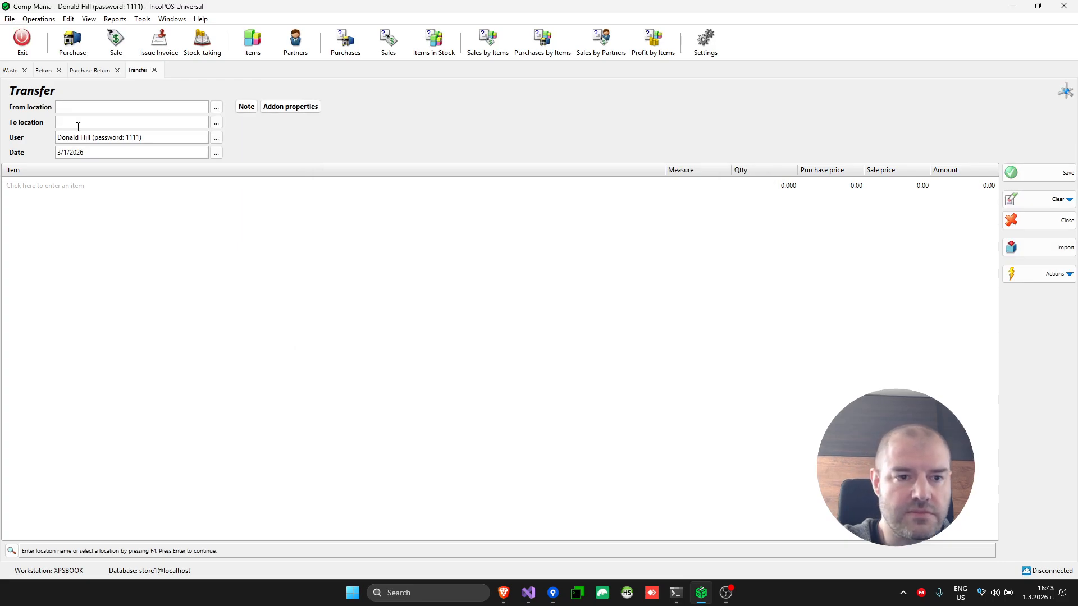
Look over the remaining operation types and open today's sale to the Default partner for editing.
{"action": "left_click", "coordinate": [39, 18]}
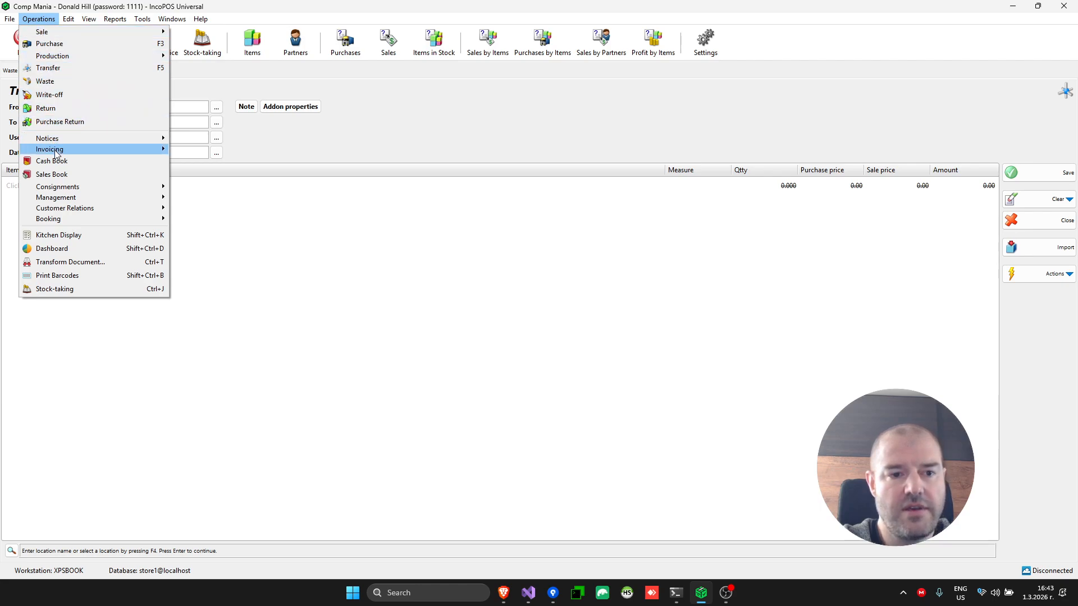
{"action": "mouse_move", "coordinate": [69, 218]}
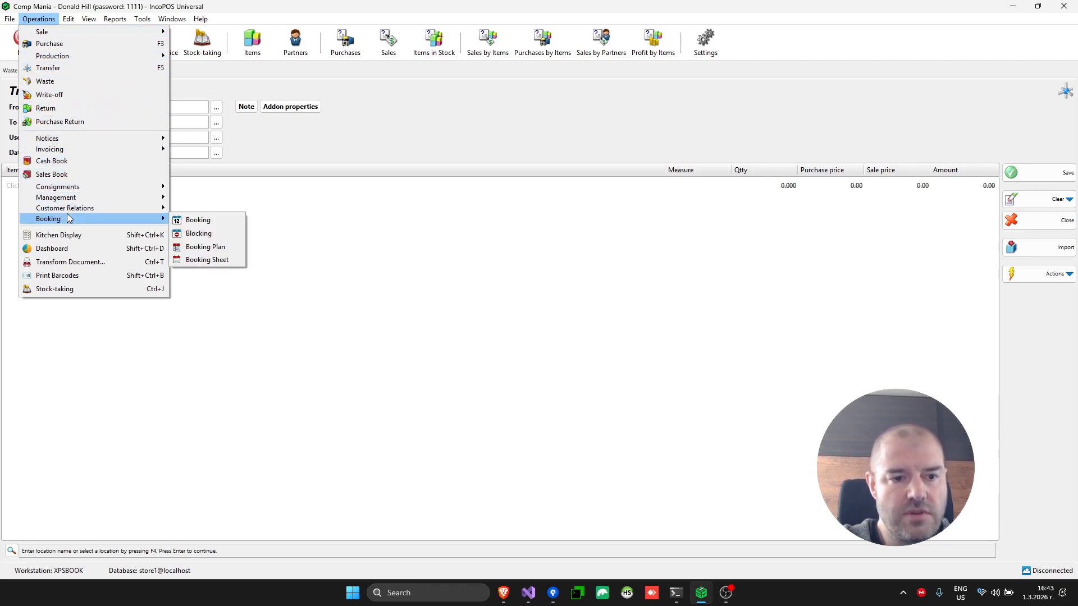
{"action": "mouse_move", "coordinate": [69, 21]}
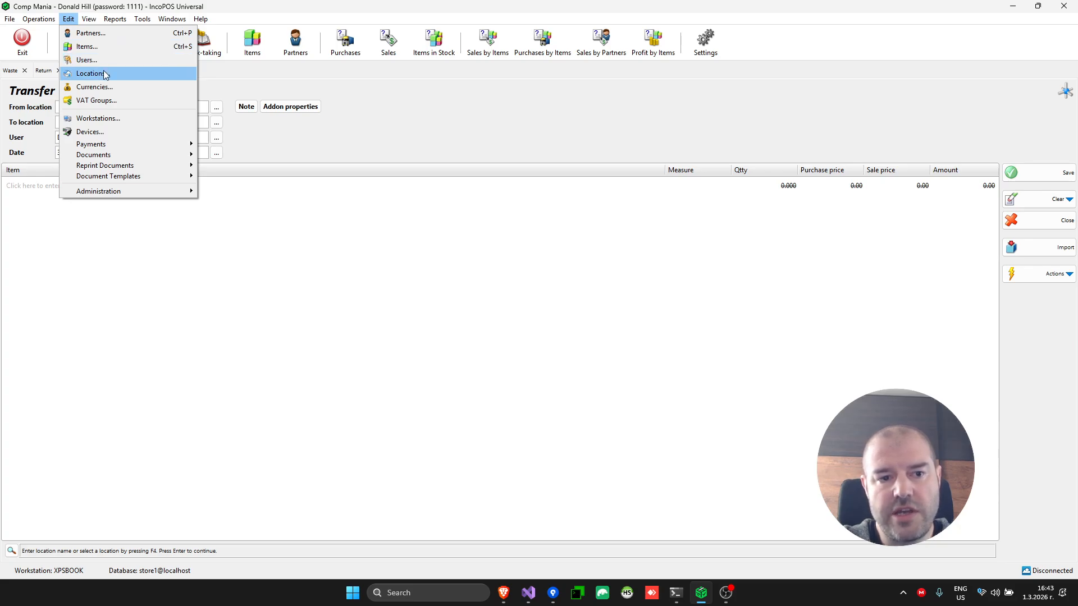
{"action": "mouse_move", "coordinate": [127, 157]}
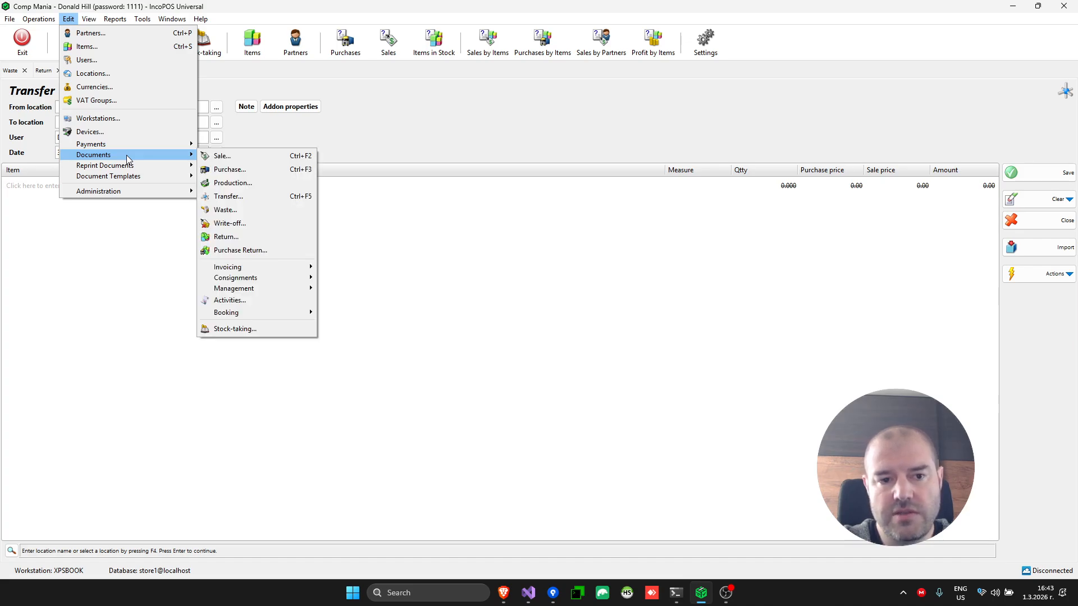
{"action": "left_click", "coordinate": [223, 159]}
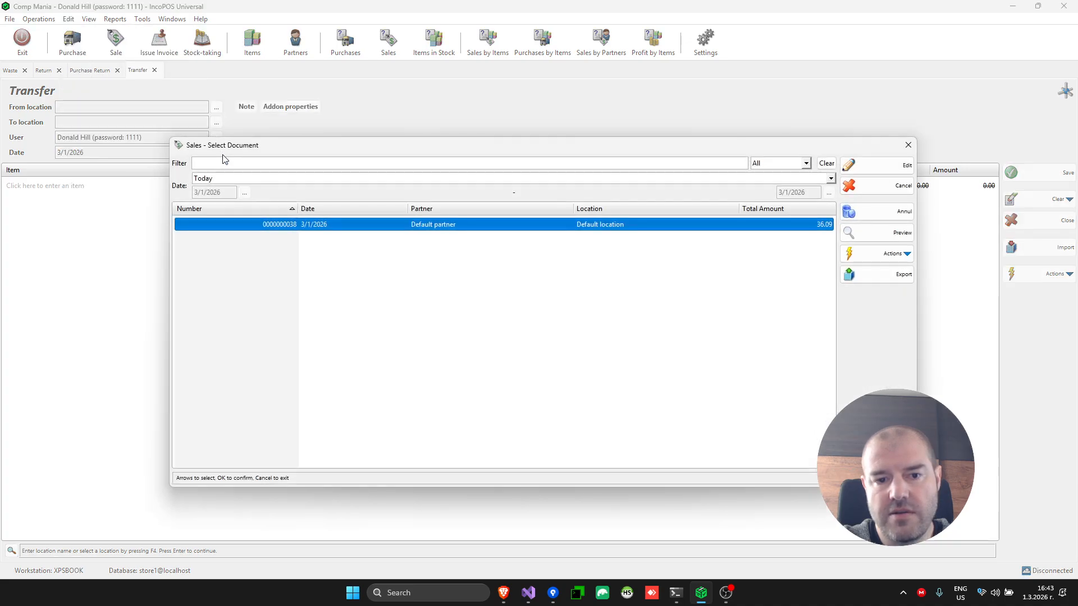
{"action": "double_click", "coordinate": [389, 225]}
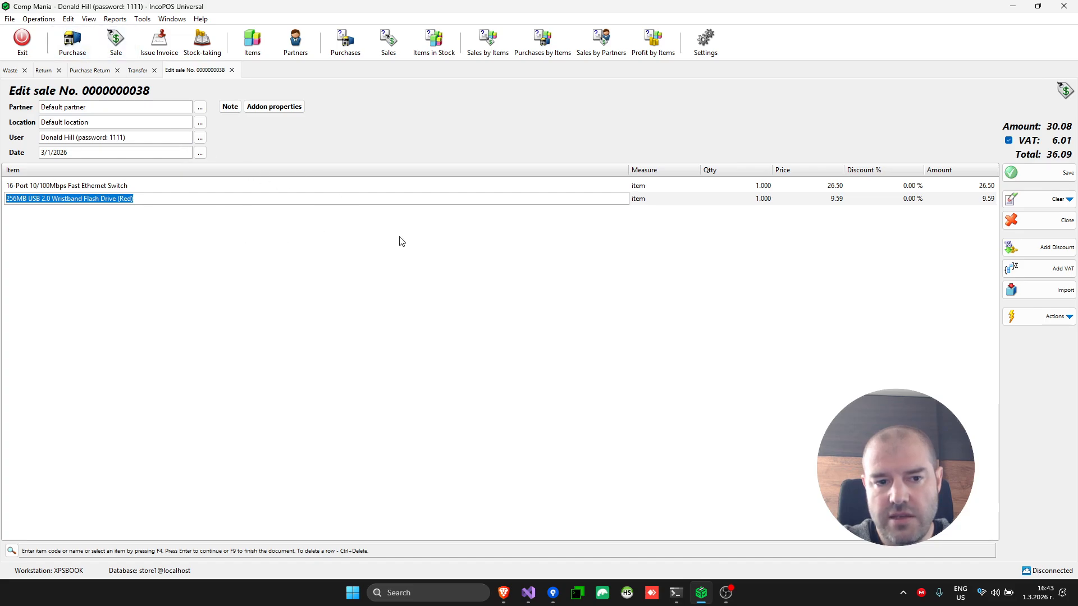
Open the list of today's sale documents available for reprinting.
{"action": "left_click", "coordinate": [69, 19]}
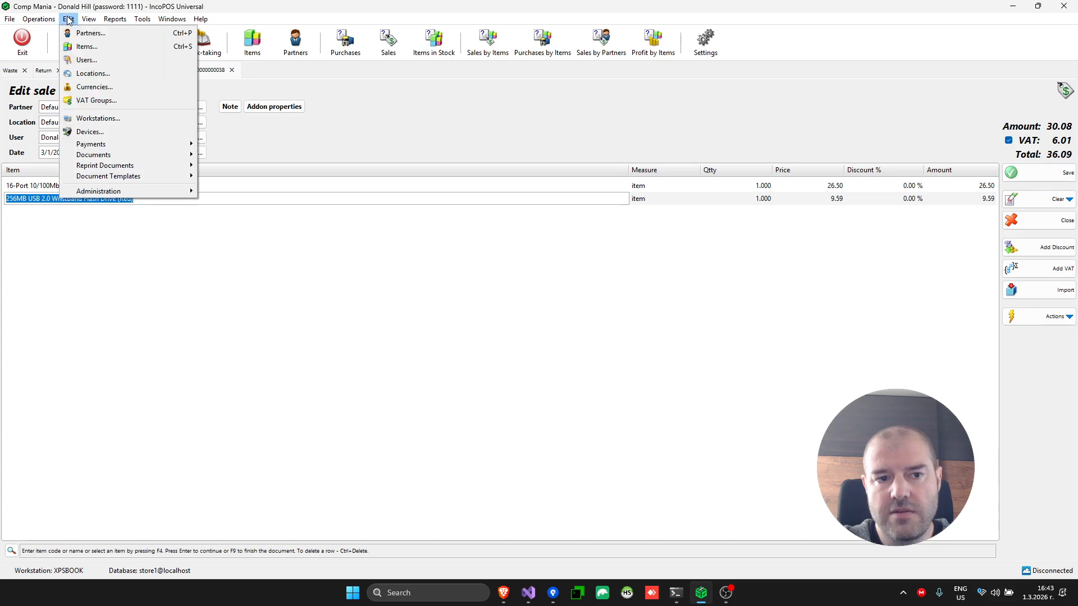
{"action": "mouse_move", "coordinate": [126, 168]}
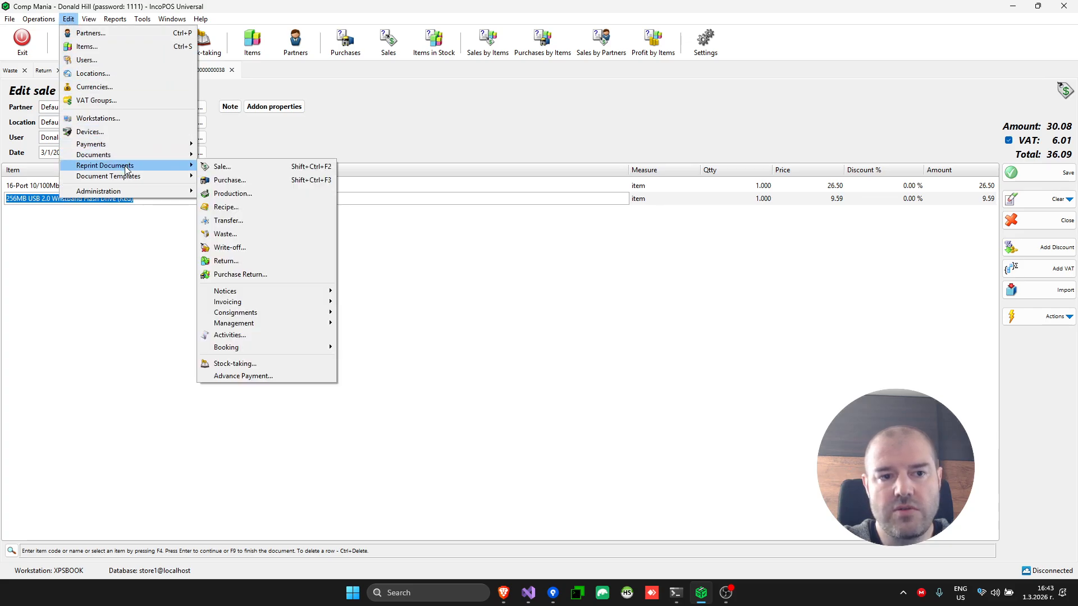
{"action": "left_click", "coordinate": [234, 169]}
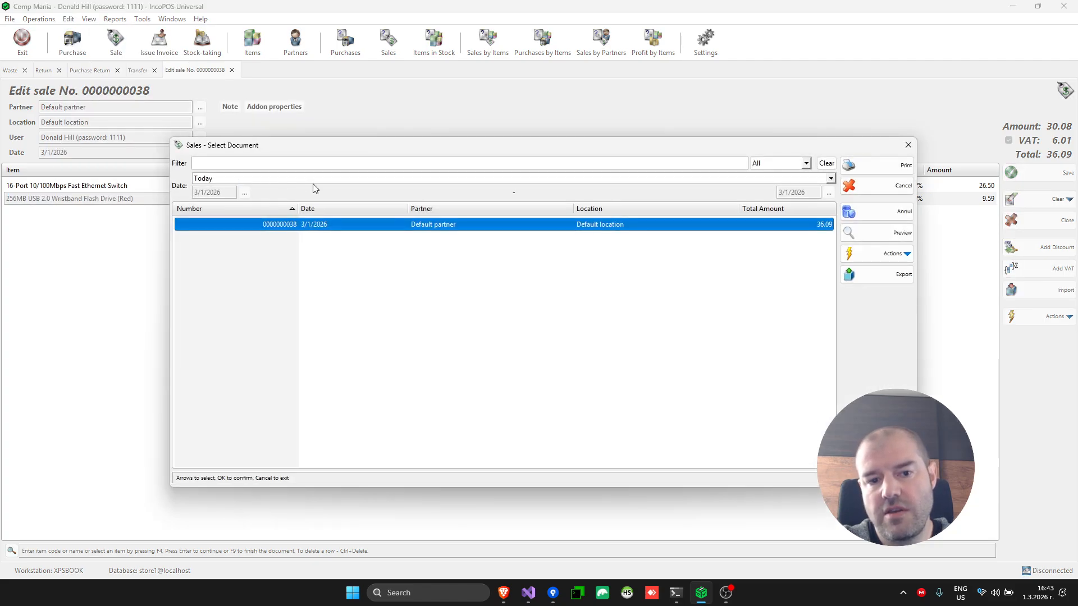
Preview the stock receipt for today's sale, close the preview, and look over the available document template types.
{"action": "double_click", "coordinate": [353, 234]}
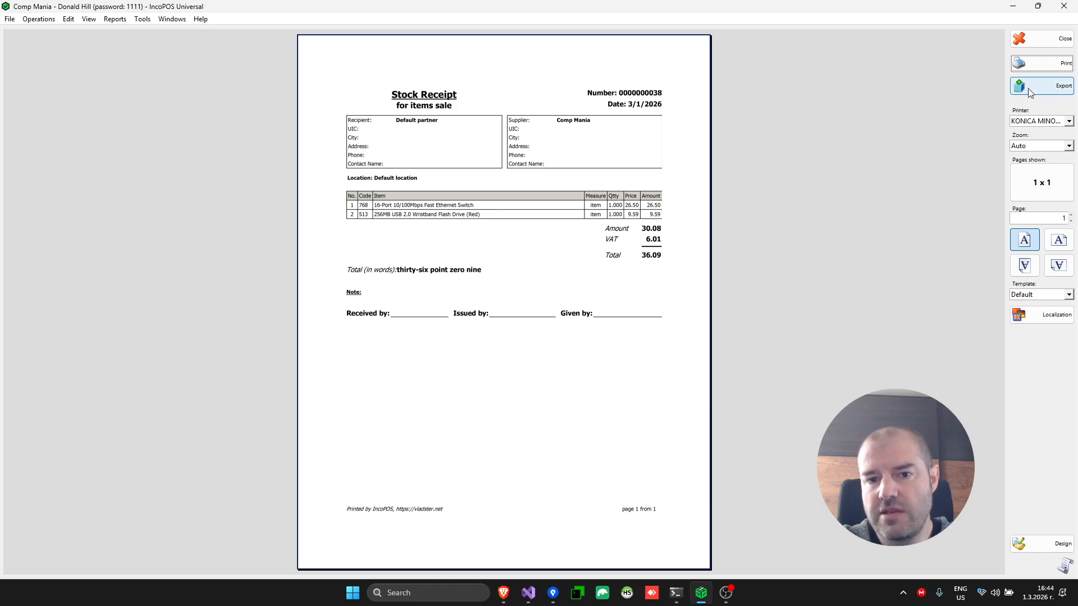
{"action": "left_click", "coordinate": [1043, 42]}
{"action": "left_click", "coordinate": [72, 20]}
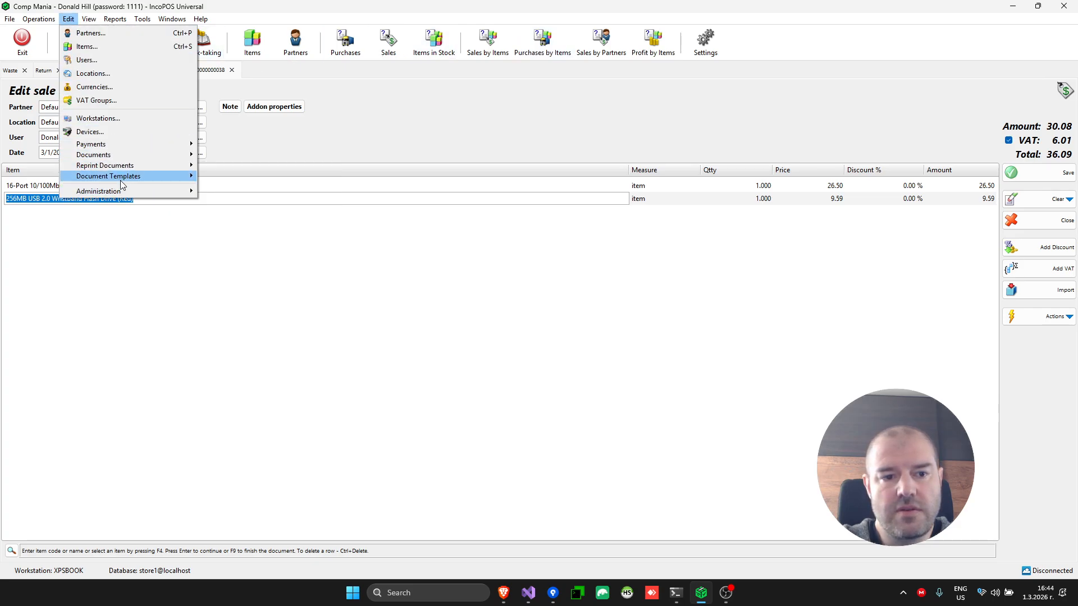
{"action": "mouse_move", "coordinate": [122, 178]}
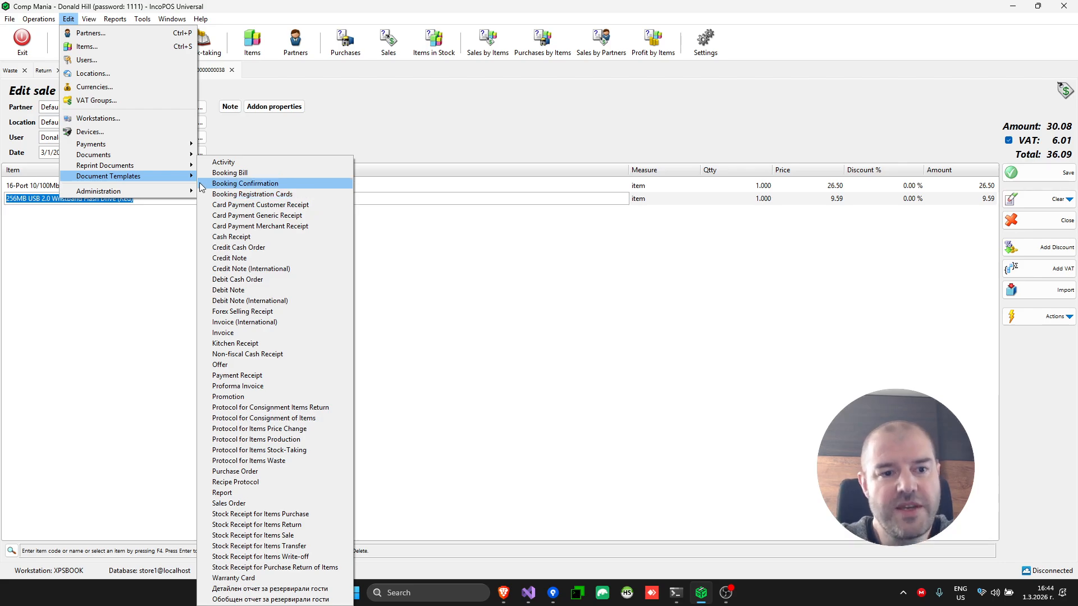
Run the sales report without any filters and look through the listed sales.
{"action": "mouse_move", "coordinate": [104, 21]}
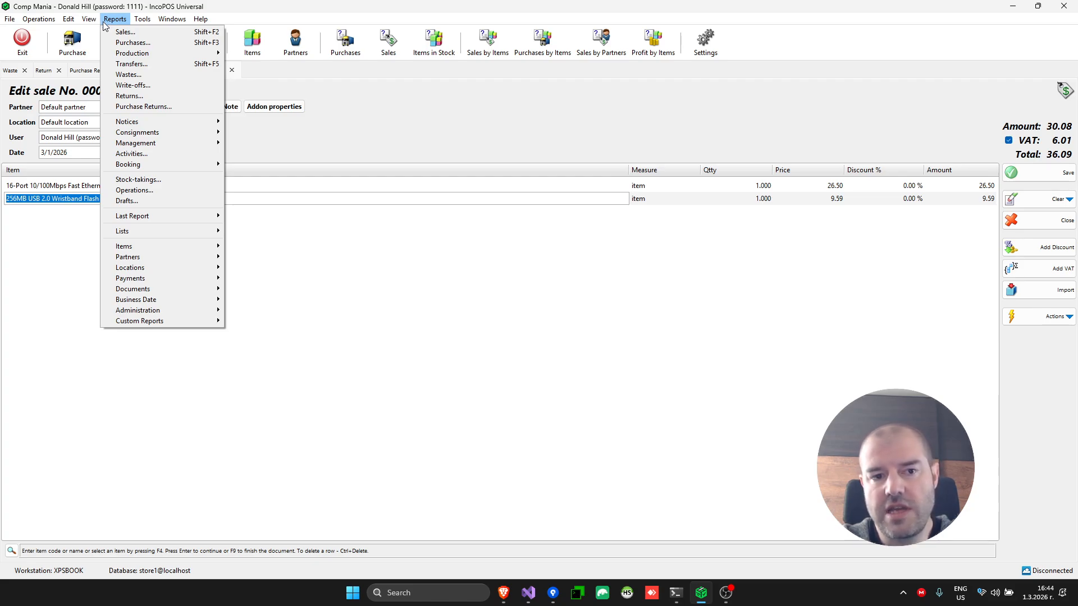
{"action": "left_click", "coordinate": [132, 32]}
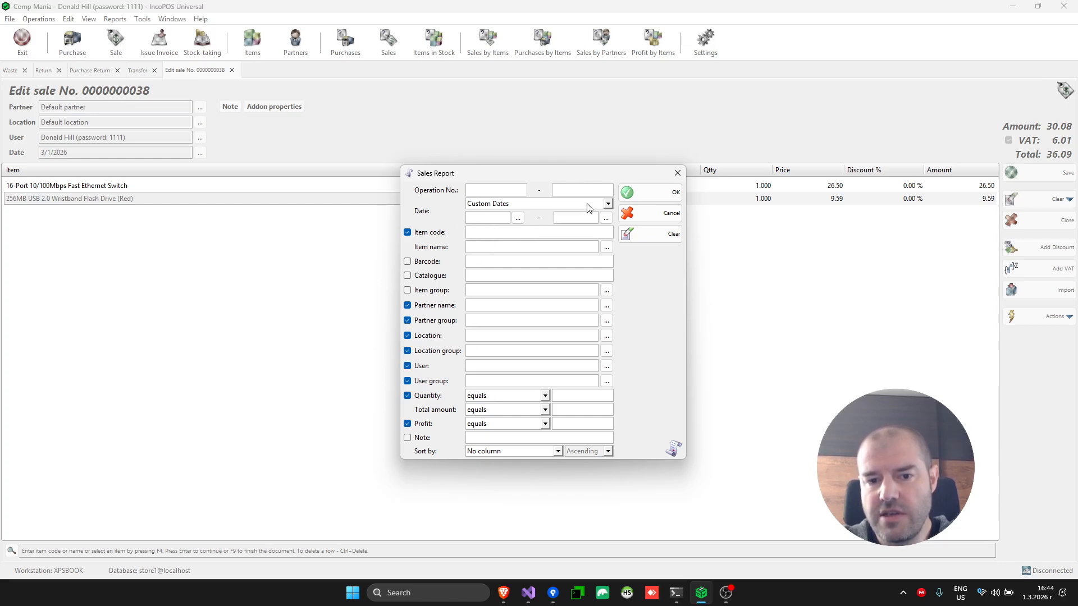
{"action": "left_click", "coordinate": [642, 192]}
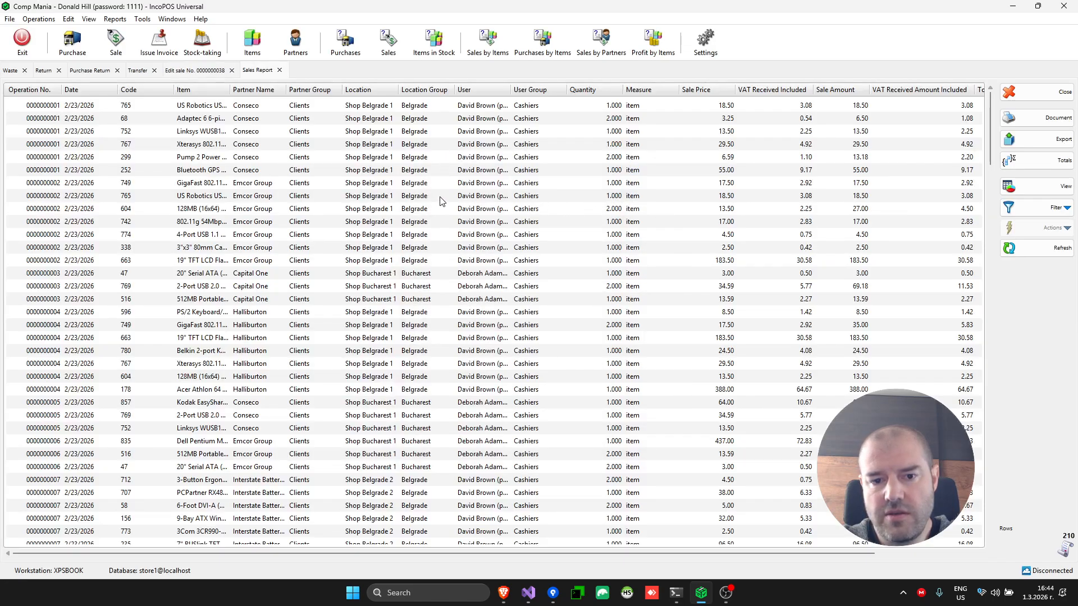
{"action": "scroll", "coordinate": [487, 375], "scroll_direction": "down", "scroll_amount": 5}
{"action": "scroll", "coordinate": [486, 375], "scroll_direction": "up", "scroll_amount": 10}
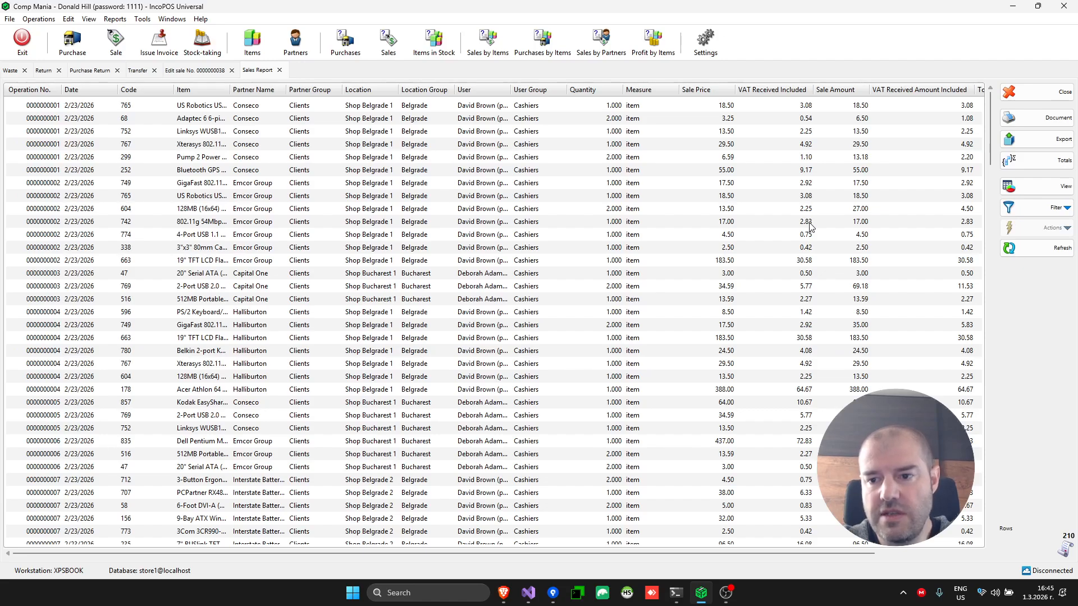
Filter the sales report to the date range Today and go through the resulting rows.
{"action": "left_click", "coordinate": [1032, 219]}
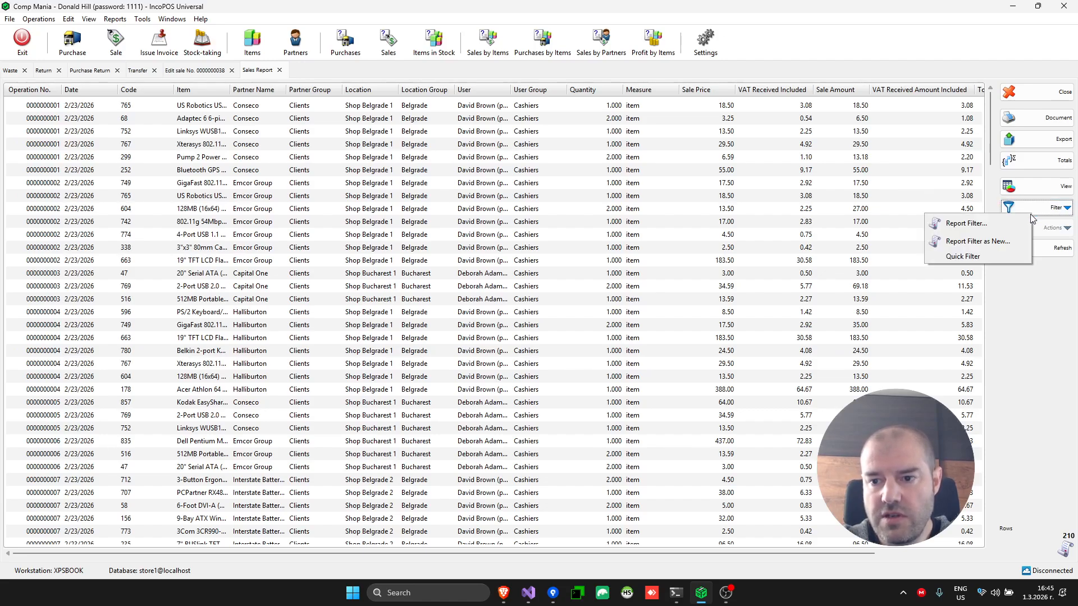
{"action": "left_click", "coordinate": [1001, 225]}
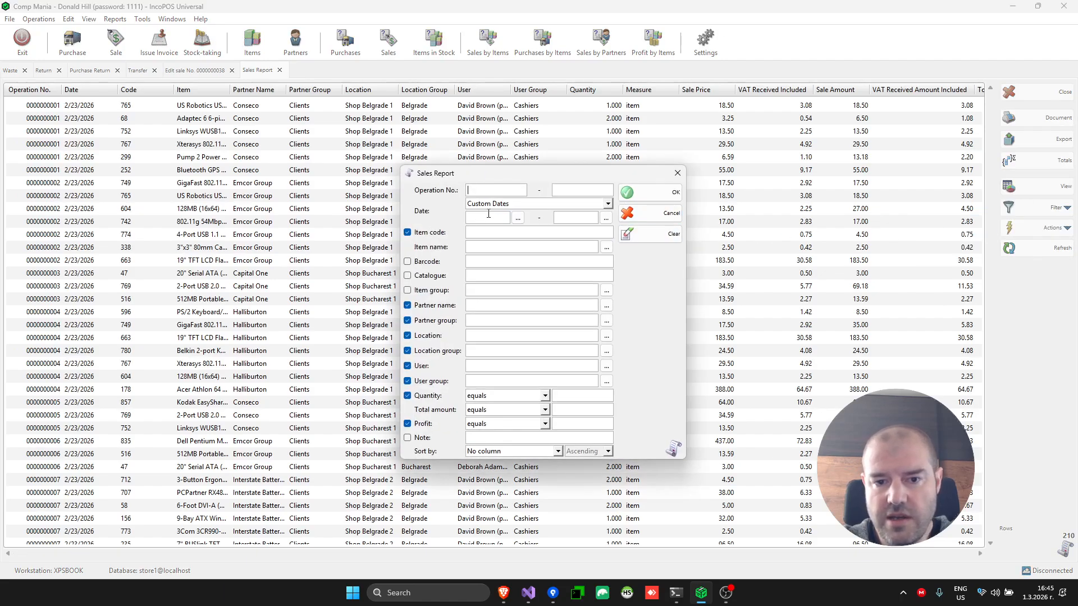
{"action": "left_click", "coordinate": [516, 204]}
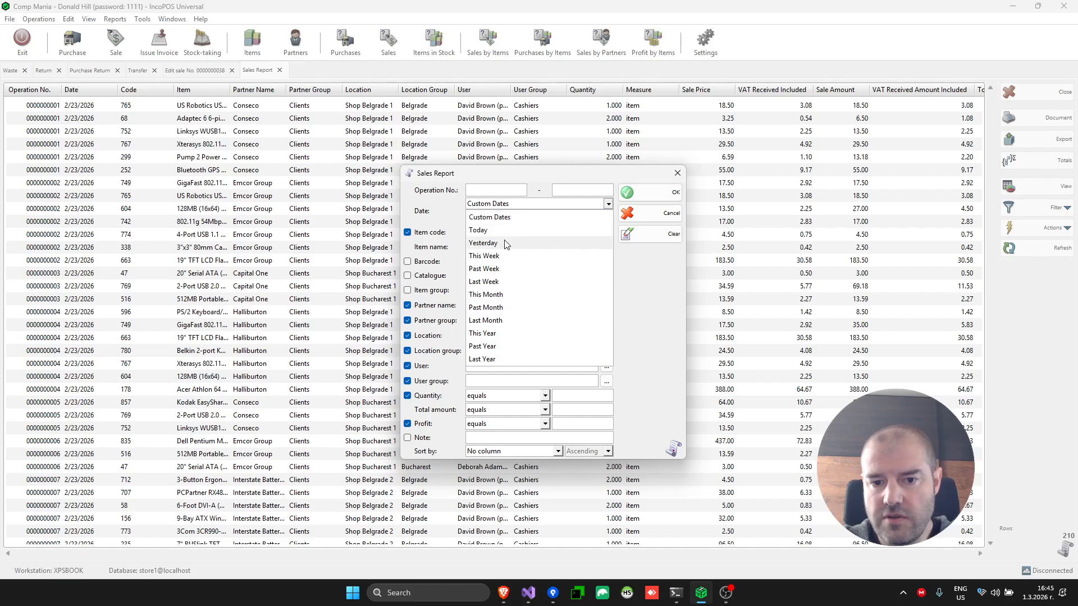
{"action": "left_click", "coordinate": [510, 231]}
{"action": "left_click", "coordinate": [663, 193]}
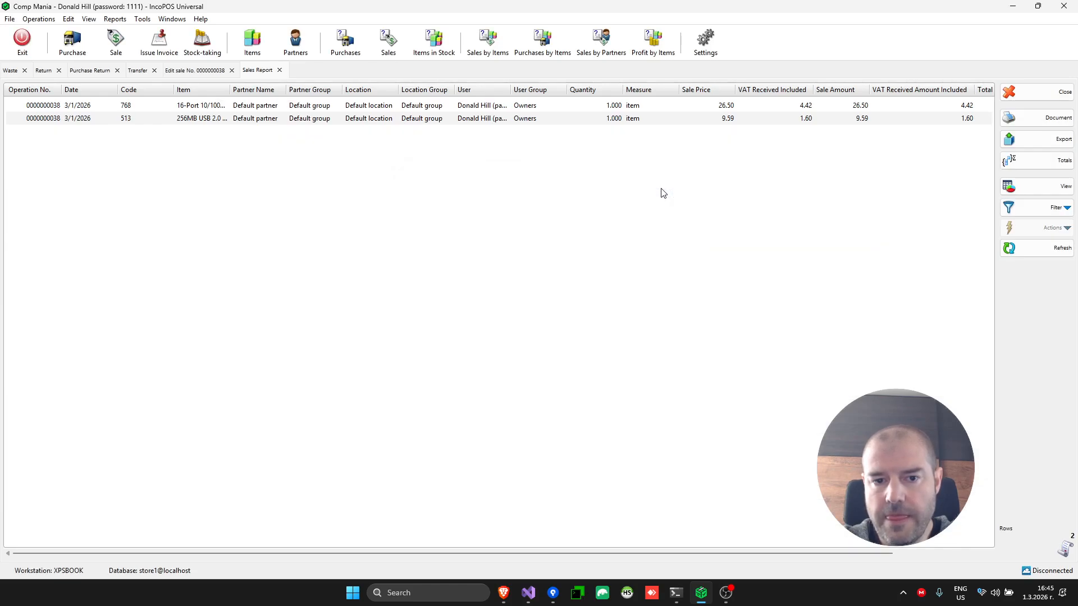
{"action": "left_click", "coordinate": [425, 107]}
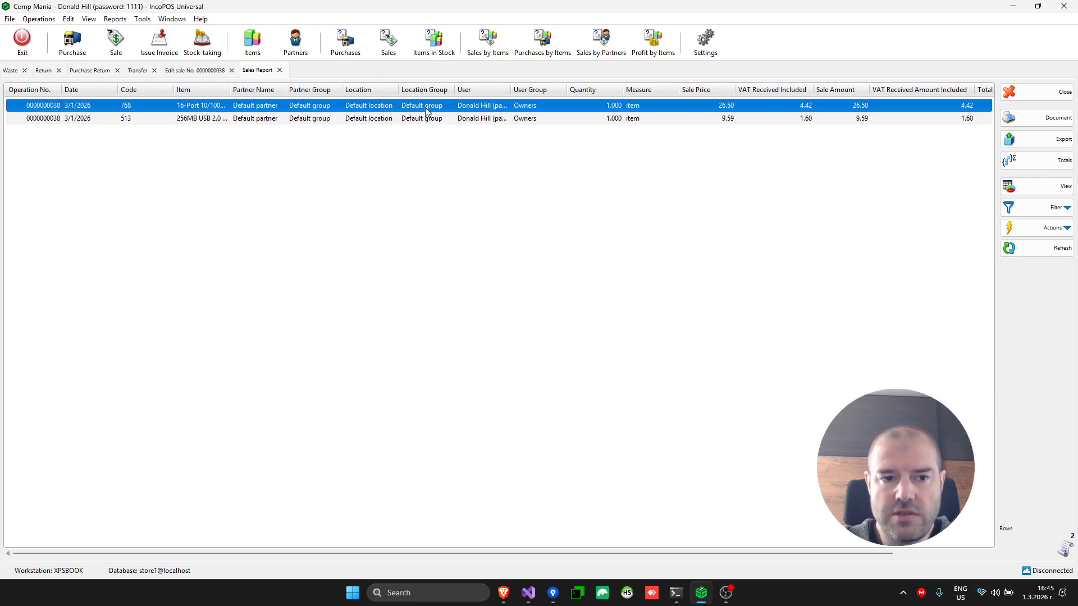
{"action": "key", "text": "Down"}
{"action": "key", "text": "Up"}
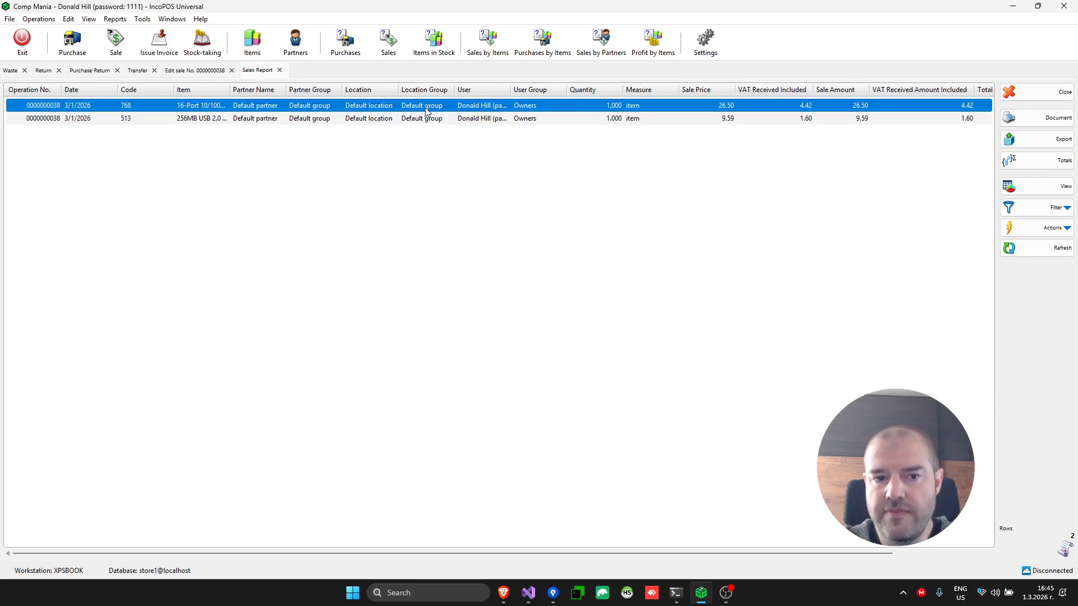
Remove the user group and location group columns from the sales report through its report filter.
{"action": "left_click", "coordinate": [1045, 206]}
{"action": "left_click", "coordinate": [983, 214]}
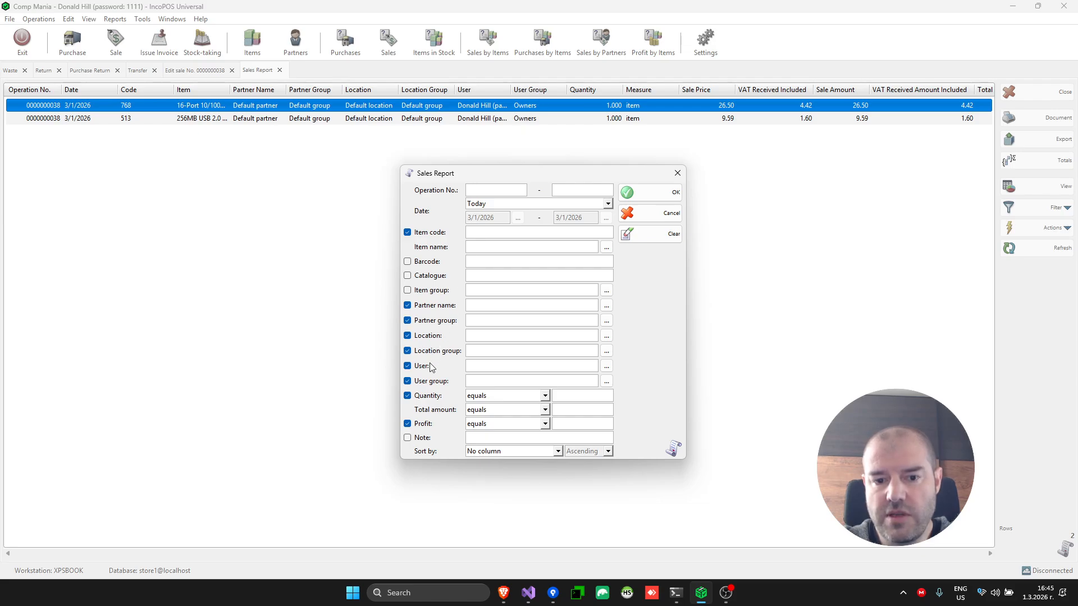
{"action": "left_click", "coordinate": [433, 381]}
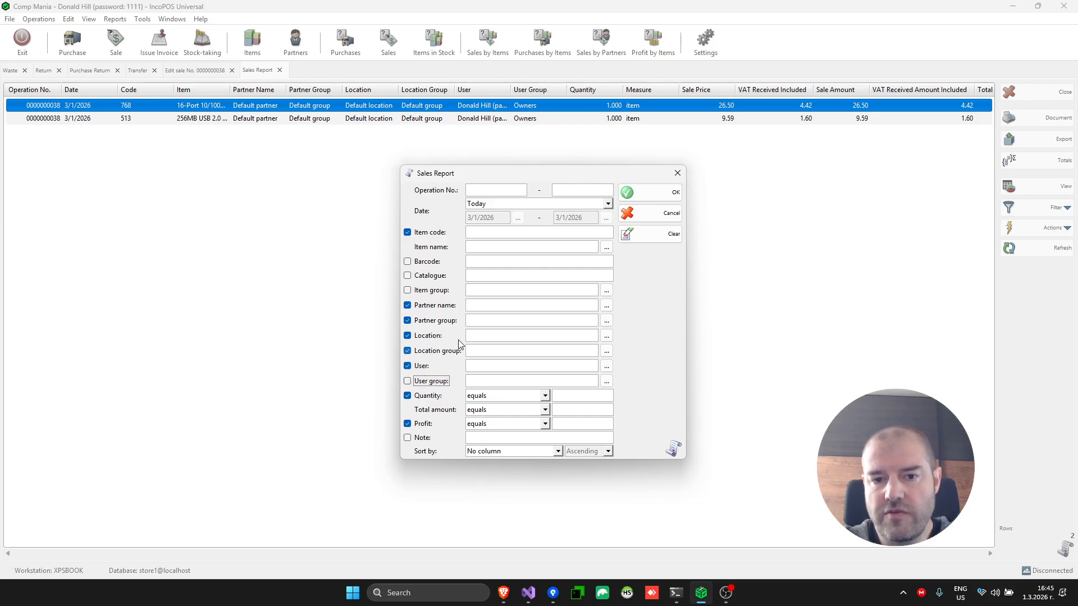
{"action": "left_click", "coordinate": [440, 351]}
{"action": "left_click", "coordinate": [649, 193]}
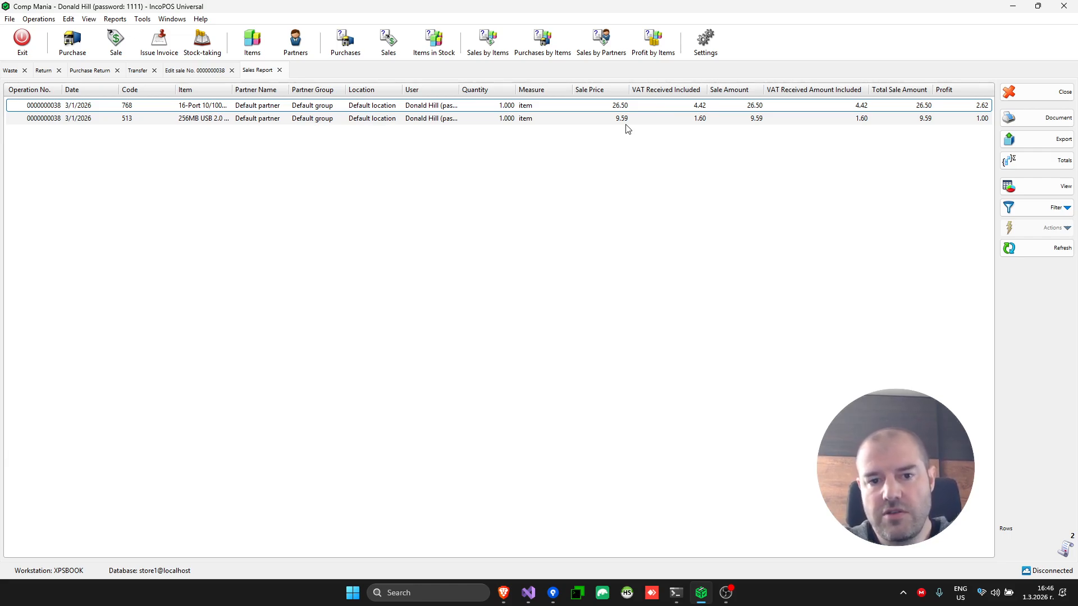
{"action": "left_click", "coordinate": [590, 118]}
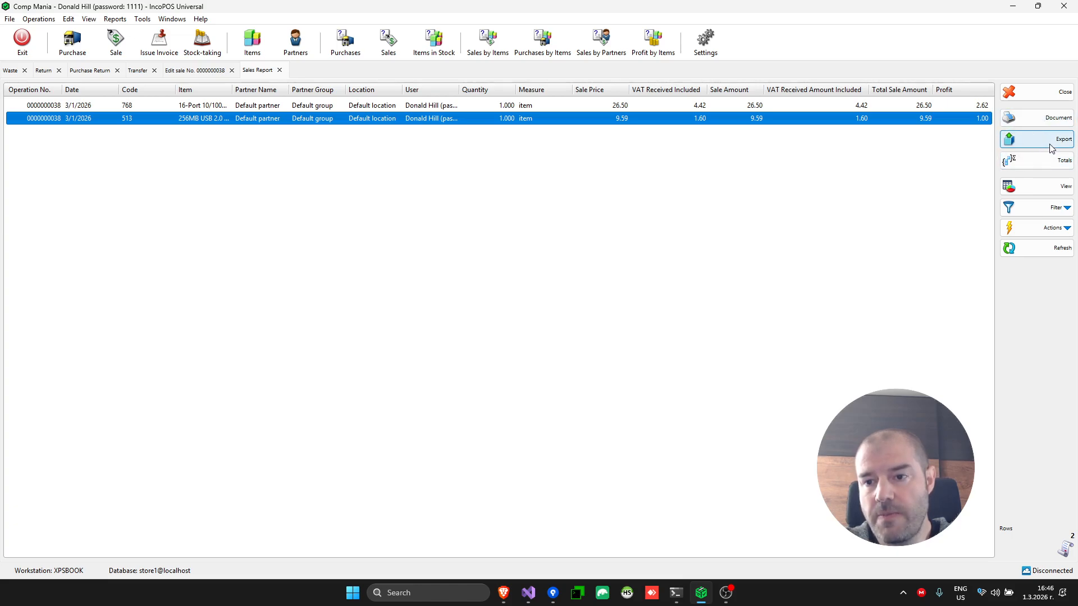
Close the sales report and every open operation, discarding the unsaved return and waste documents.
{"action": "left_click", "coordinate": [279, 71]}
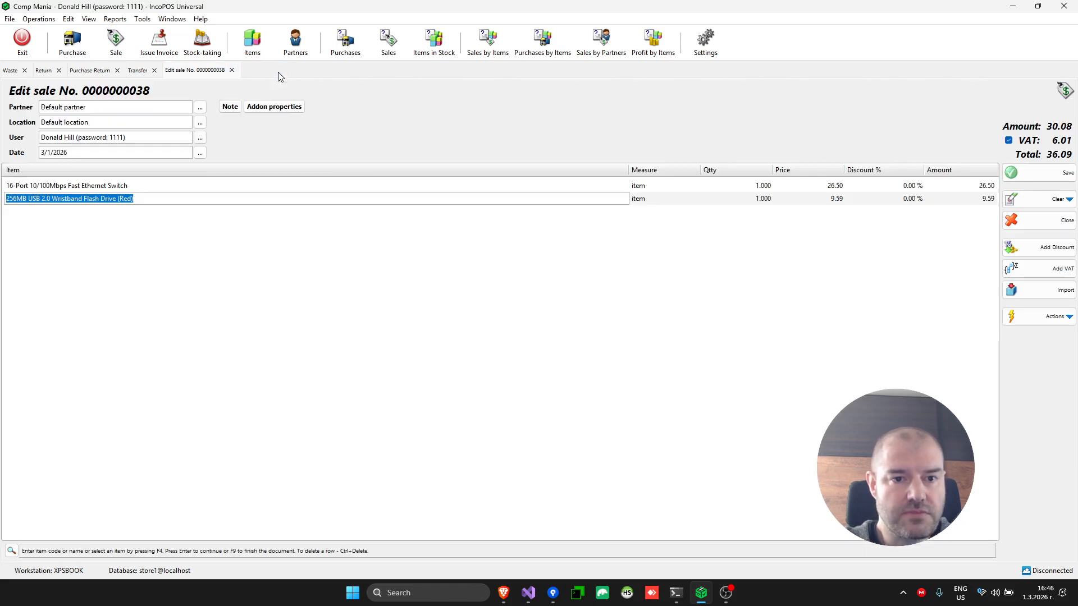
{"action": "left_click", "coordinate": [231, 70]}
{"action": "left_click", "coordinate": [154, 70]}
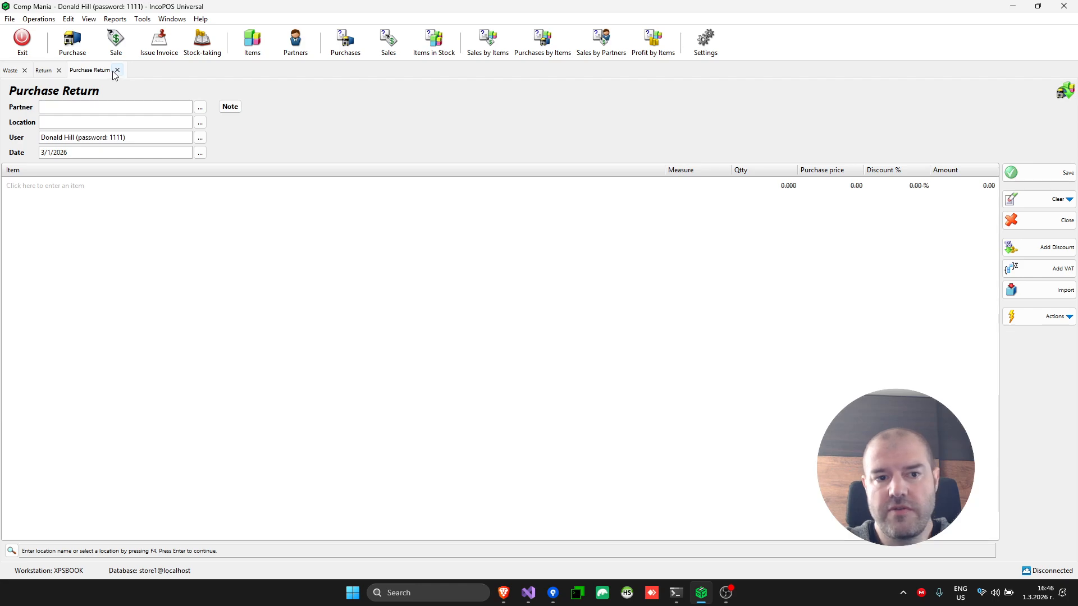
{"action": "left_click", "coordinate": [117, 70]}
{"action": "left_click", "coordinate": [59, 69]}
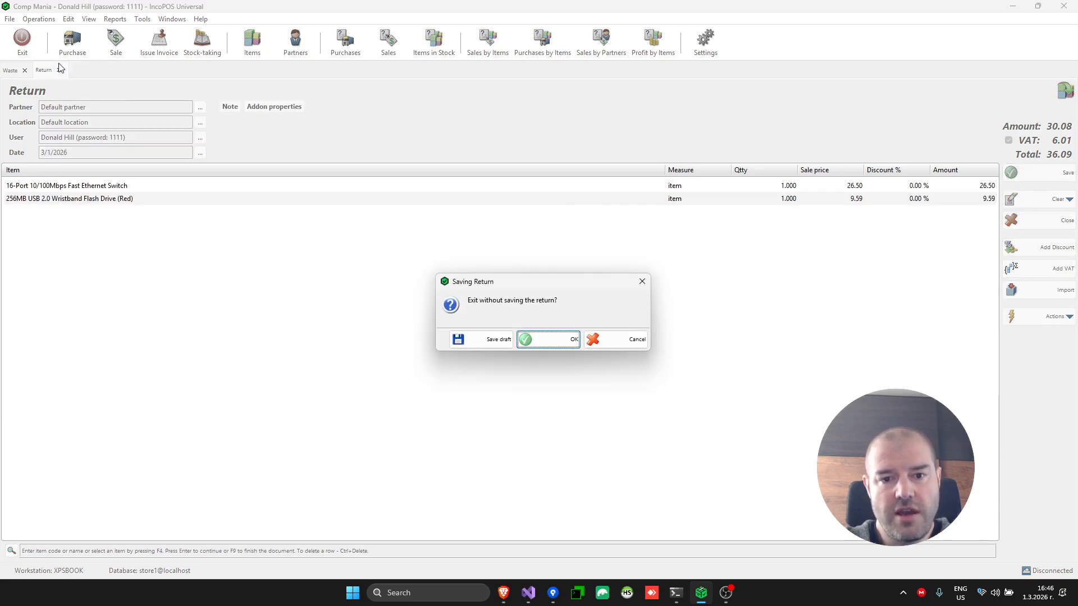
{"action": "left_click", "coordinate": [556, 341]}
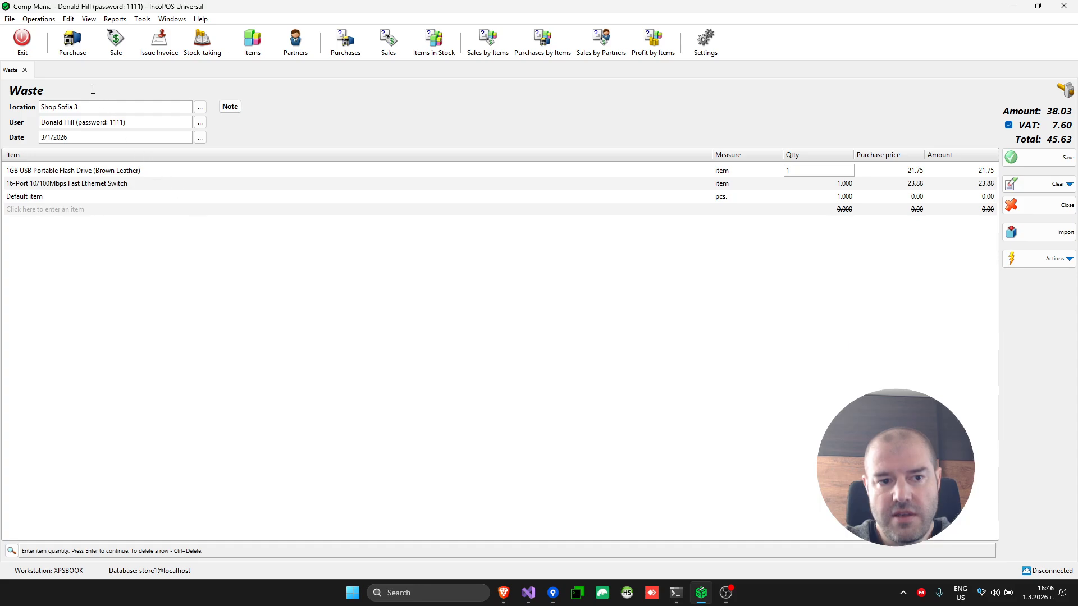
{"action": "left_click", "coordinate": [25, 70]}
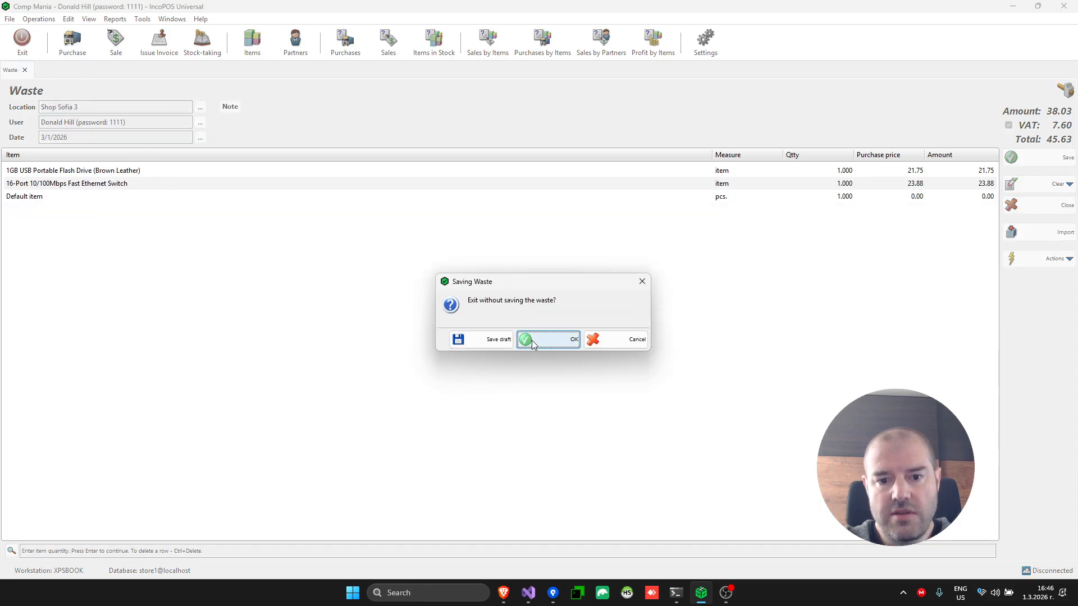
{"action": "left_click", "coordinate": [553, 342]}
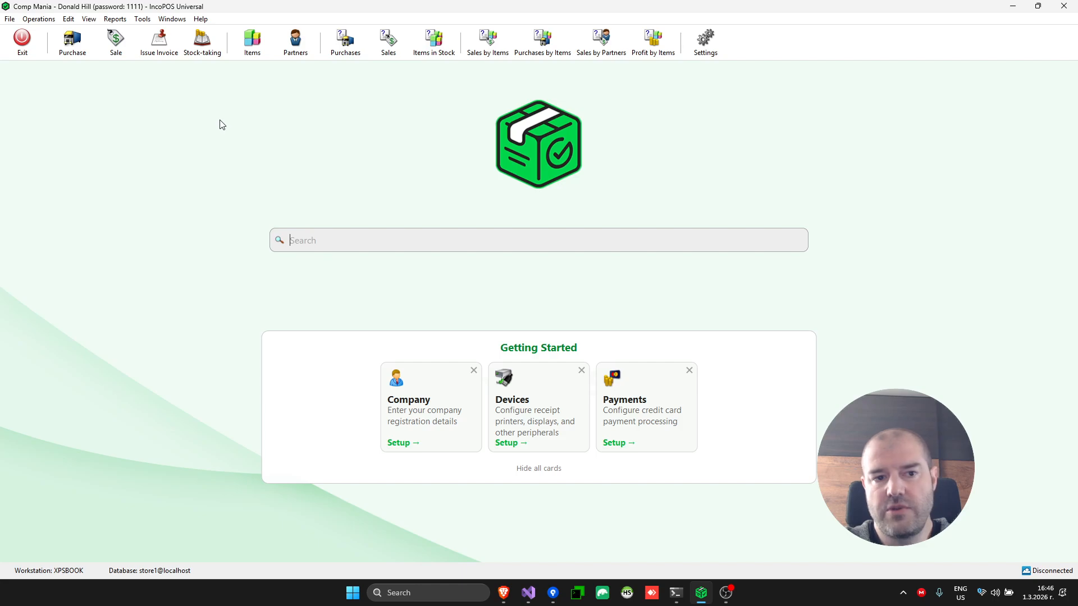